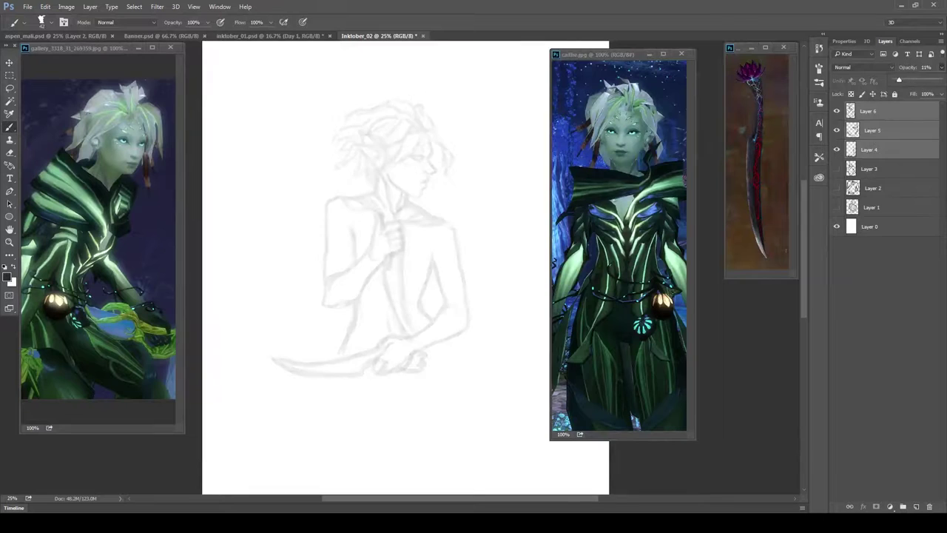
# - Scale all the faint sketch layers up to fill the page
pyautogui.hotkey('ctrl', '-')
pyautogui.keyDown('shift'); pyautogui.click(869, 169); pyautogui.keyUp('shift')
pyautogui.hotkey('ctrl', 't')
pyautogui.moveTo(440, 297); pyautogui.dragTo(497, 416)
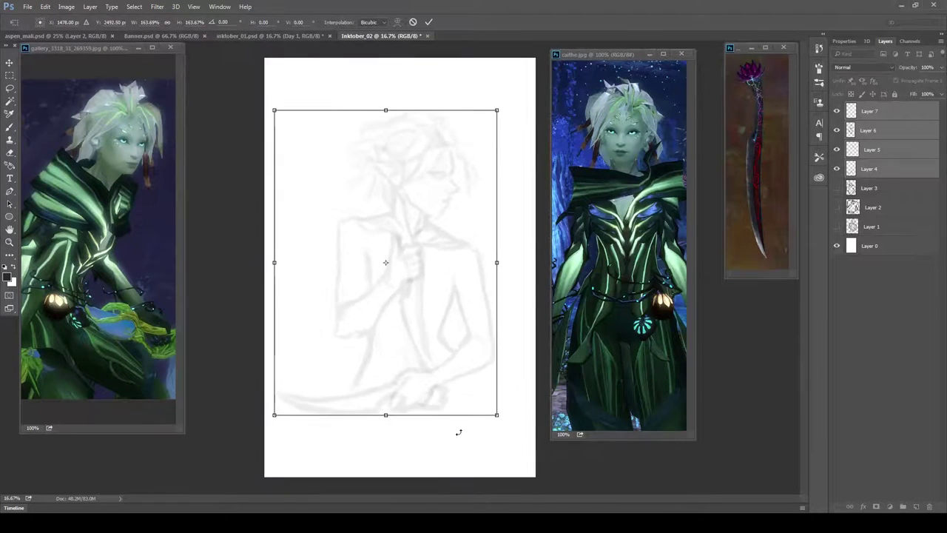
pyautogui.press('Return')
# - Fade Layer 5 and Layer 6 to 11% opacity and merge them into one layer
pyautogui.click(870, 130)
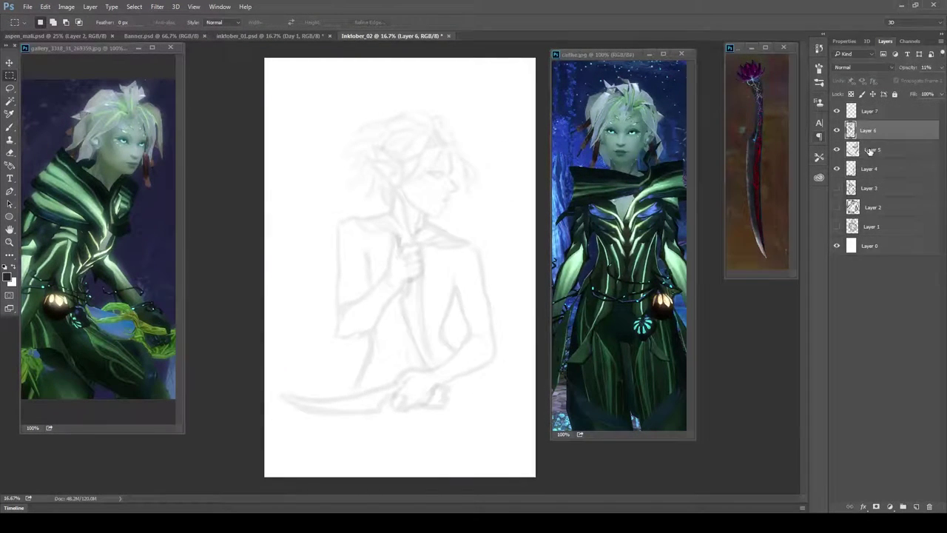
pyautogui.keyDown('shift'); pyautogui.click(872, 149); pyautogui.keyUp('shift')
pyautogui.press('1')
pyautogui.press('1')
pyautogui.click(90, 7)
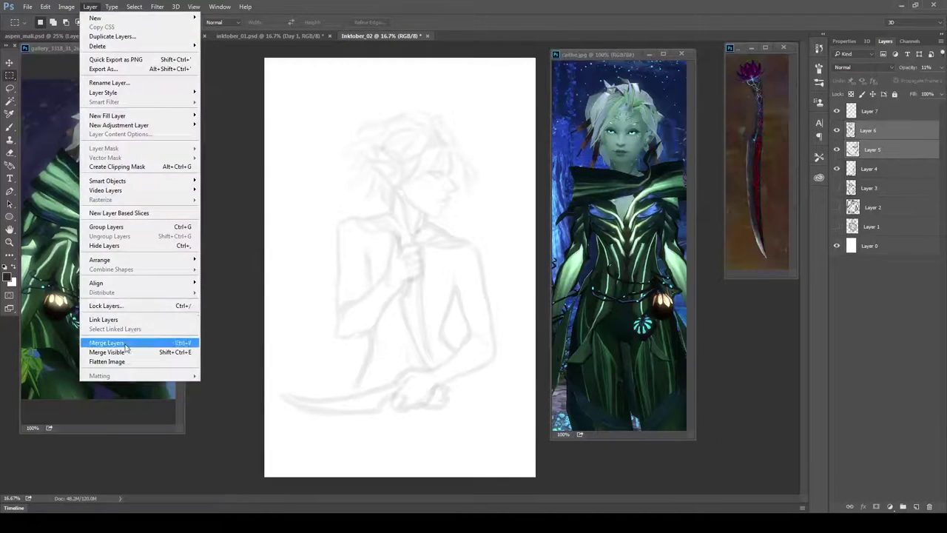
pyautogui.click(190, 344)
# - Lasso the sketch's head, enlarge and tilt it slightly, and zoom in on the figure
pyautogui.press('l')
pyautogui.moveTo(429, 220); pyautogui.dragTo(423, 223)
pyautogui.press('v')
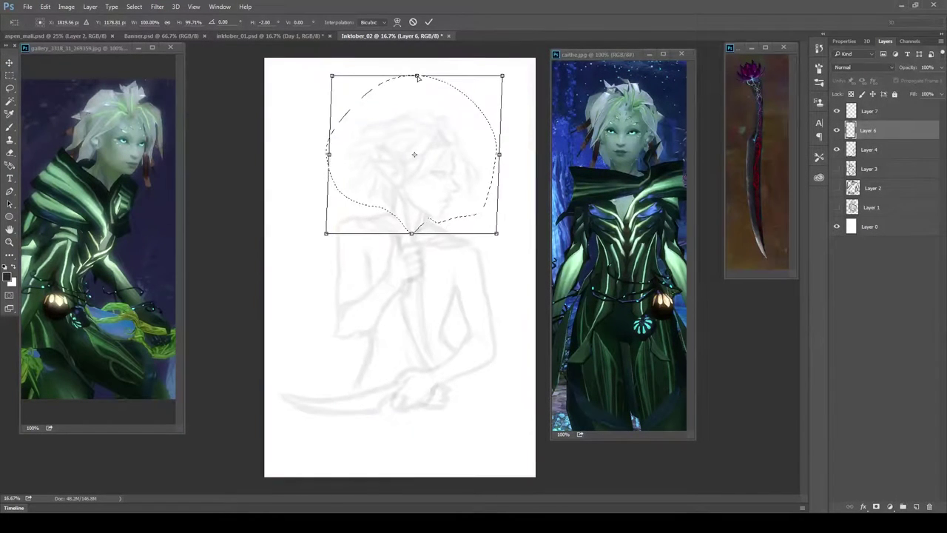
pyautogui.moveTo(412, 76); pyautogui.dragTo(411, 65)
pyautogui.moveTo(429, 97); pyautogui.dragTo(482, 120)
pyautogui.press('Return')
pyautogui.click(13, 77)
pyautogui.hotkey('ctrl', 'd')
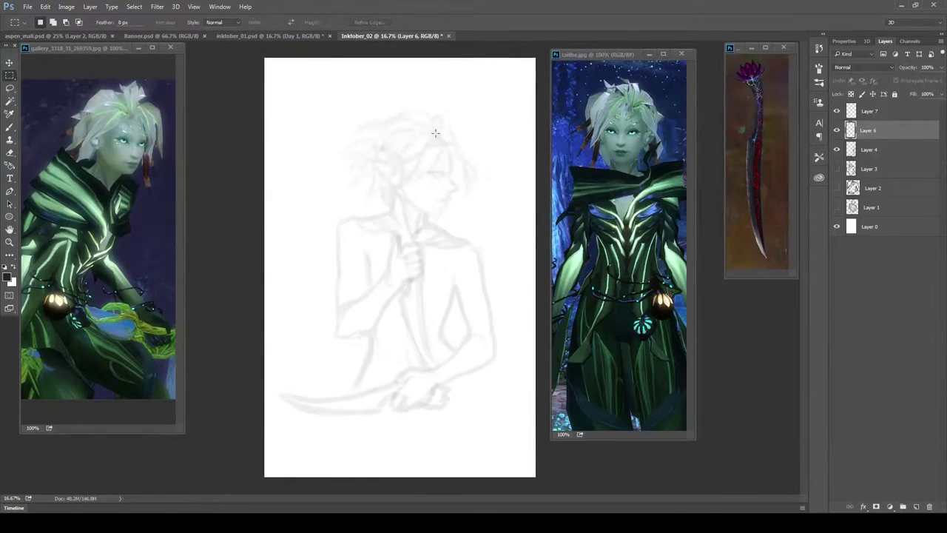
pyautogui.hotkey('alt', ']')
pyautogui.press('z')
pyautogui.click(477, 187)
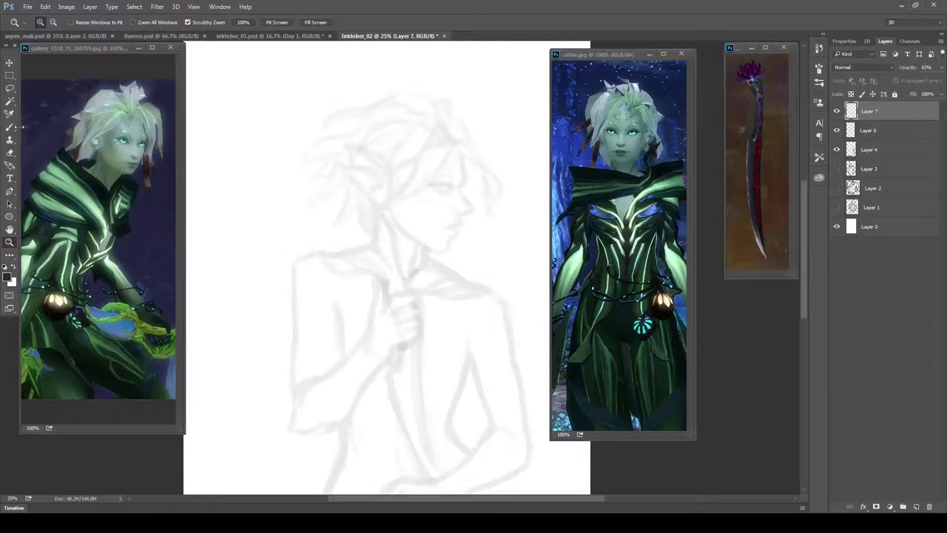
# - Brush darker lines for the face profile, jawline and both neck lines
pyautogui.click(10, 126)
pyautogui.rightClick(484, 163)
pyautogui.press('Return')
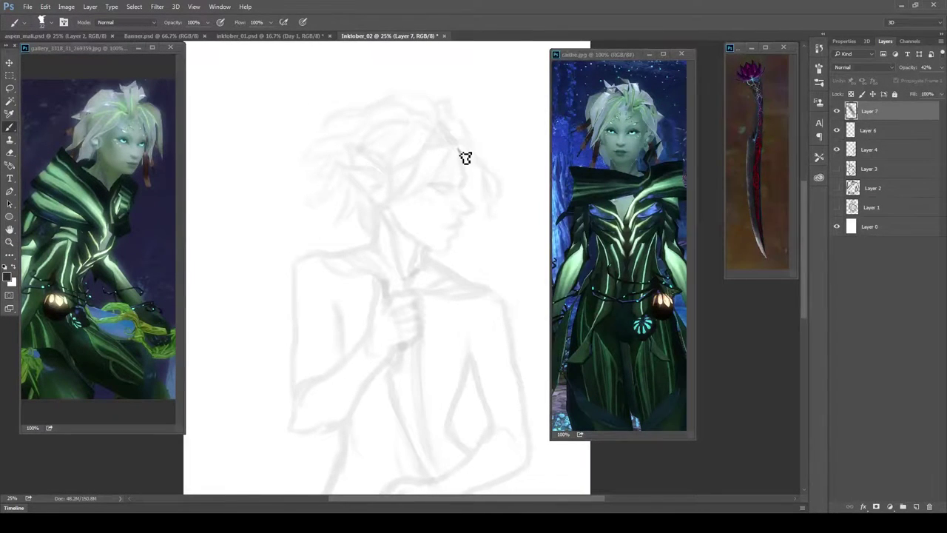
pyautogui.moveTo(458, 149); pyautogui.dragTo(467, 187)
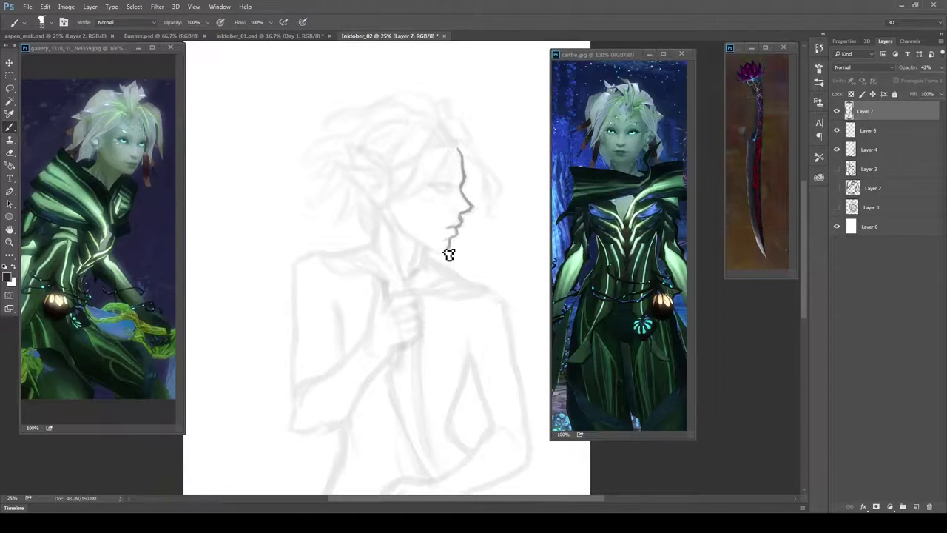
pyautogui.moveTo(427, 252); pyautogui.dragTo(393, 216)
pyautogui.moveTo(429, 250); pyautogui.dragTo(412, 274)
pyautogui.moveTo(376, 211)
pyautogui.mouseDown()
pyautogui.moveTo(400, 272)
pyautogui.moveTo(384, 213)
pyautogui.mouseUp()
pyautogui.moveTo(368, 250)
pyautogui.mouseDown()
pyautogui.moveTo(397, 220)
pyautogui.moveTo(384, 203)
pyautogui.moveTo(404, 285)
pyautogui.mouseUp()
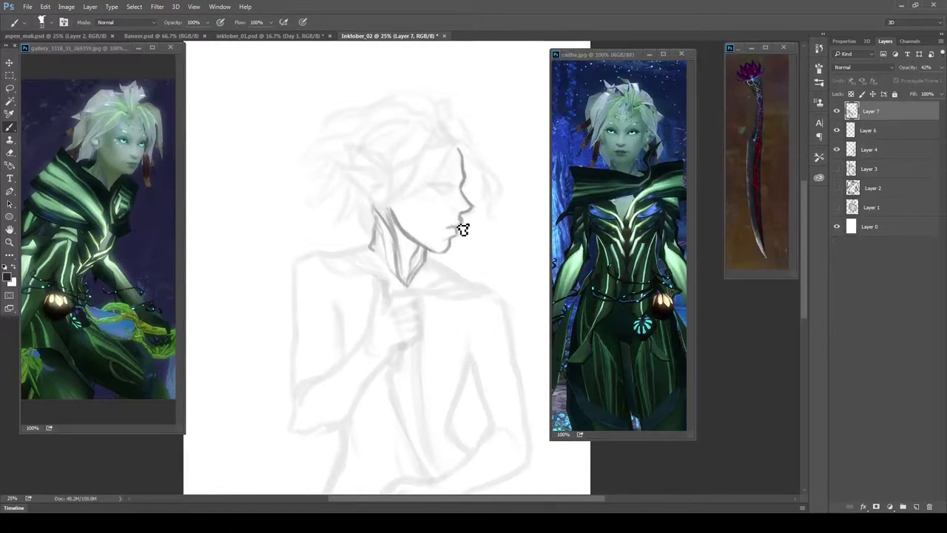
# - Remove the stray nose line, draw the brow and eye, and flip the canvas horizontally to check
pyautogui.press('m')
pyautogui.moveTo(461, 159); pyautogui.dragTo(550, 313)
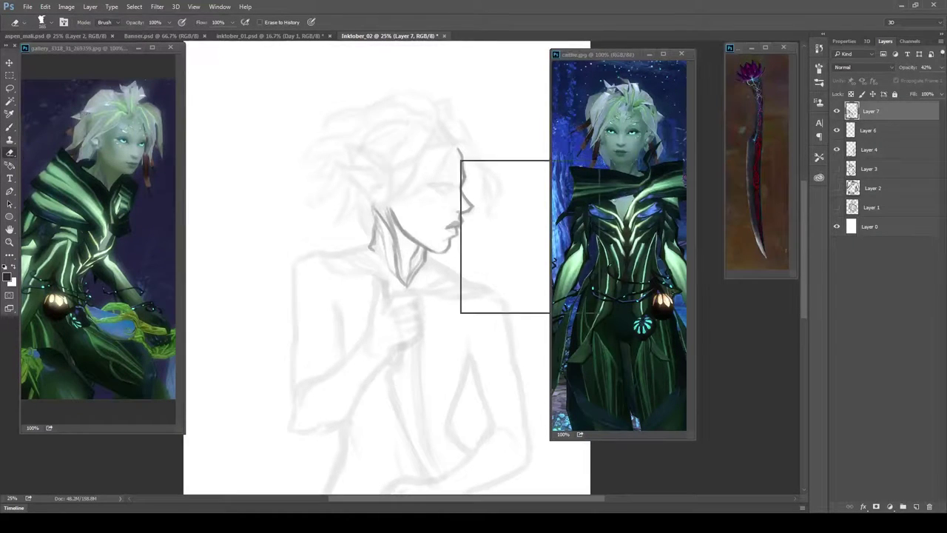
pyautogui.press('Delete')
pyautogui.hotkey('ctrl', 'd')
pyautogui.press('b')
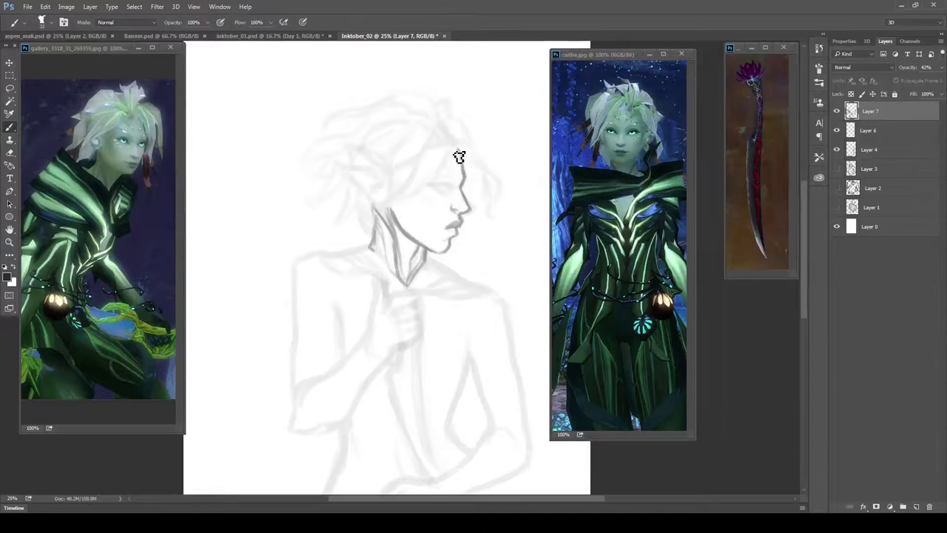
pyautogui.moveTo(458, 151)
pyautogui.mouseDown()
pyautogui.moveTo(464, 178)
pyautogui.moveTo(426, 181)
pyautogui.moveTo(450, 183)
pyautogui.mouseUp()
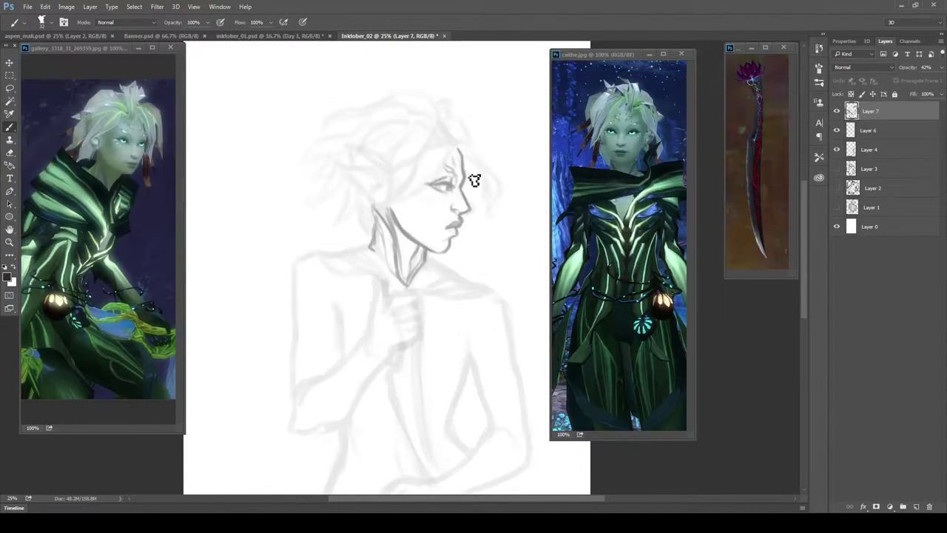
pyautogui.press('e')
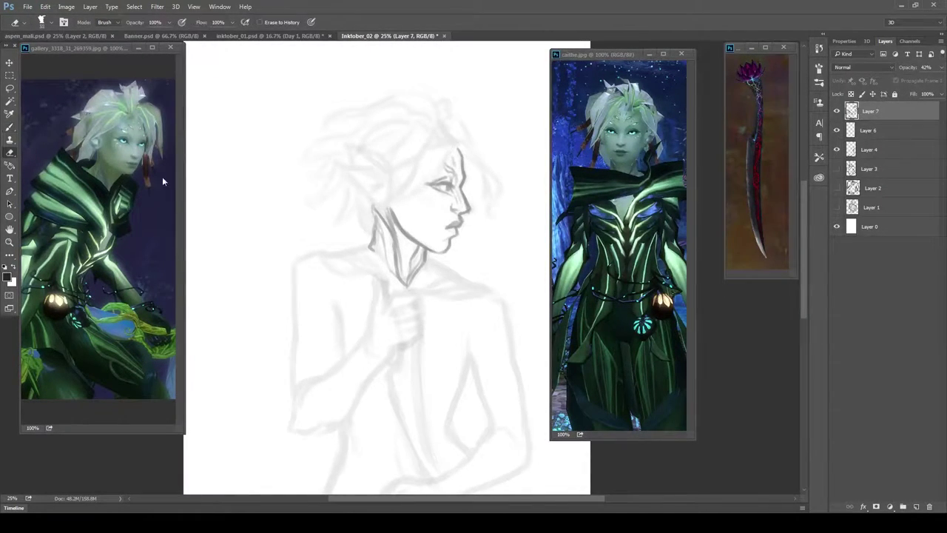
pyautogui.press('b')
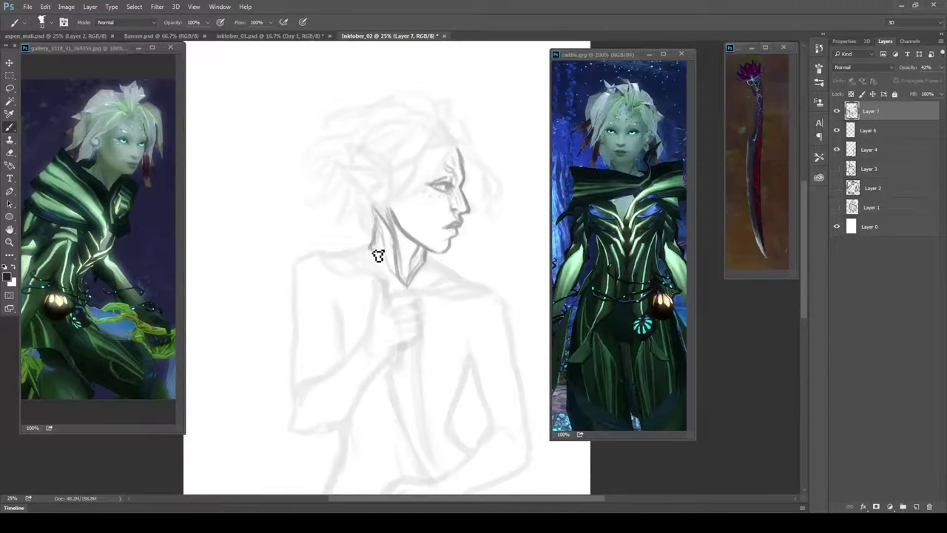
pyautogui.click(66, 7)
pyautogui.click(209, 142)
pyautogui.press('e')
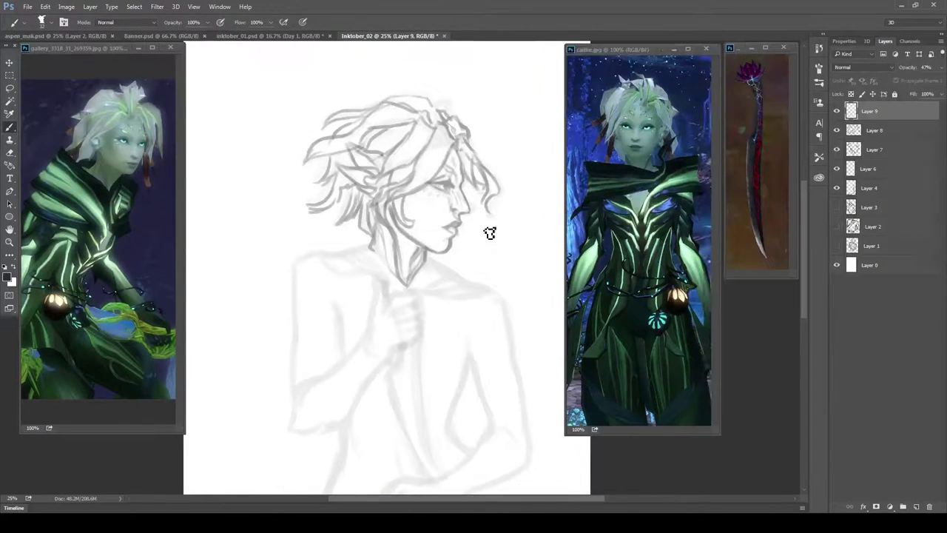
# - Draw a curled hand below the chin, rotate it slightly, and add palm and staff lines
pyautogui.moveTo(387, 281)
pyautogui.mouseDown()
pyautogui.moveTo(387, 308)
pyautogui.moveTo(393, 247)
pyautogui.moveTo(426, 346)
pyautogui.mouseUp()
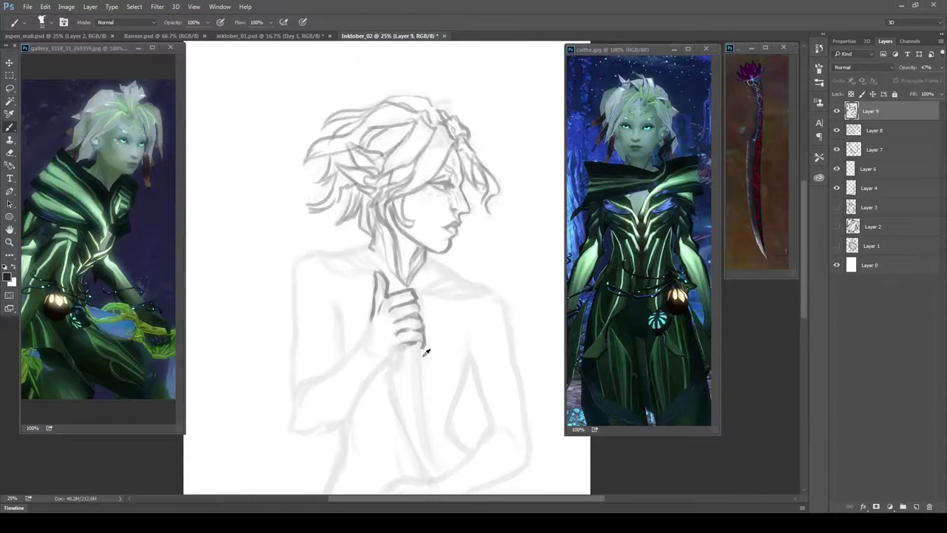
pyautogui.hotkey('ctrl', 't')
pyautogui.moveTo(357, 358); pyautogui.dragTo(370, 347)
pyautogui.press('Return')
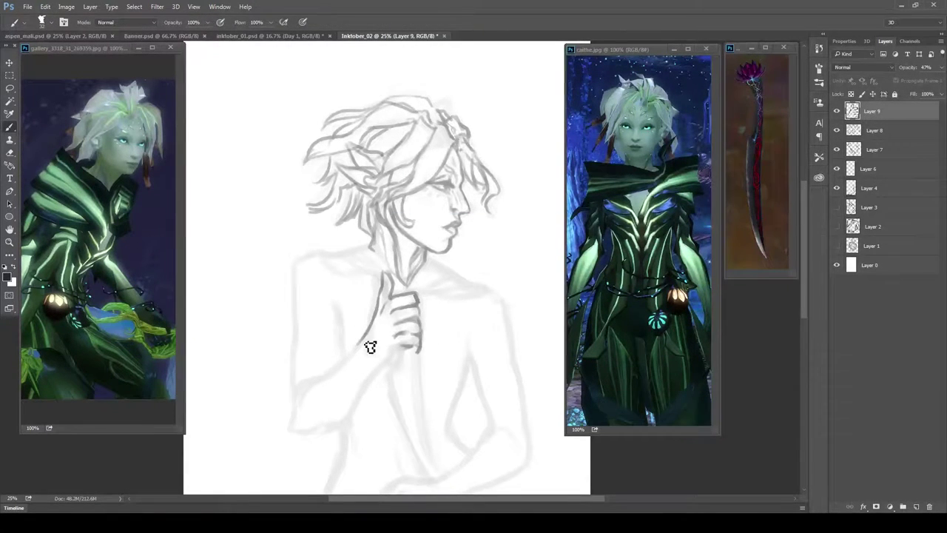
pyautogui.moveTo(402, 301)
pyautogui.mouseDown()
pyautogui.moveTo(372, 358)
pyautogui.moveTo(424, 317)
pyautogui.mouseUp()
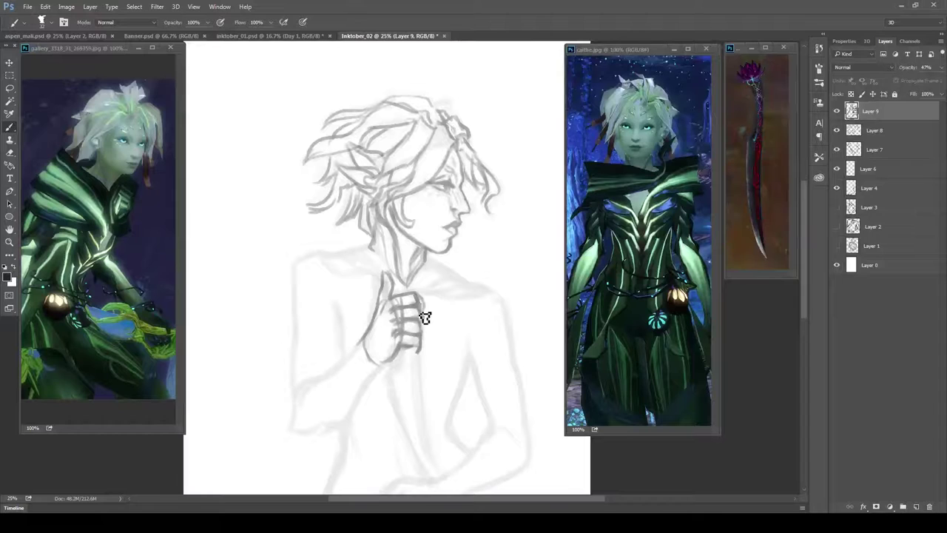
pyautogui.moveTo(414, 355); pyautogui.dragTo(450, 489)
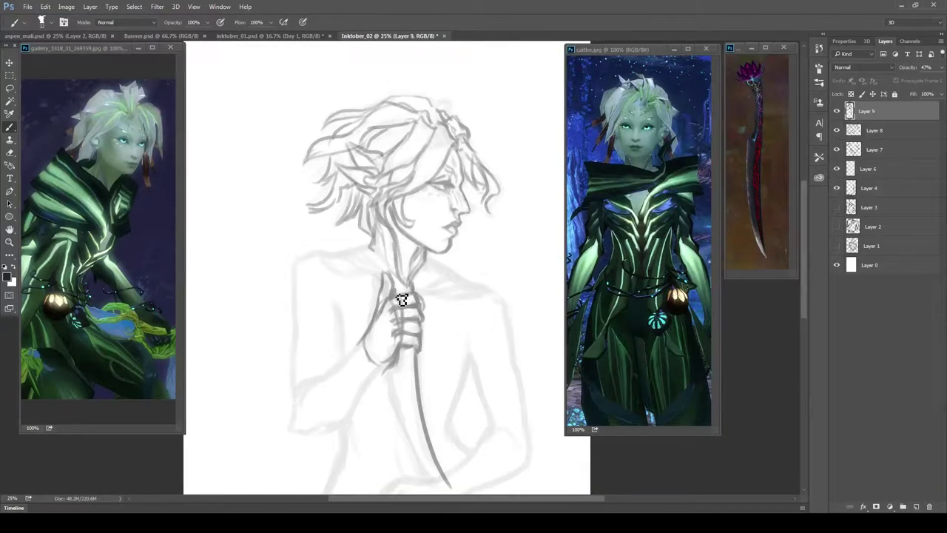
pyautogui.moveTo(381, 251); pyautogui.dragTo(411, 303)
pyautogui.moveTo(428, 247); pyautogui.dragTo(414, 300)
pyautogui.press('e')
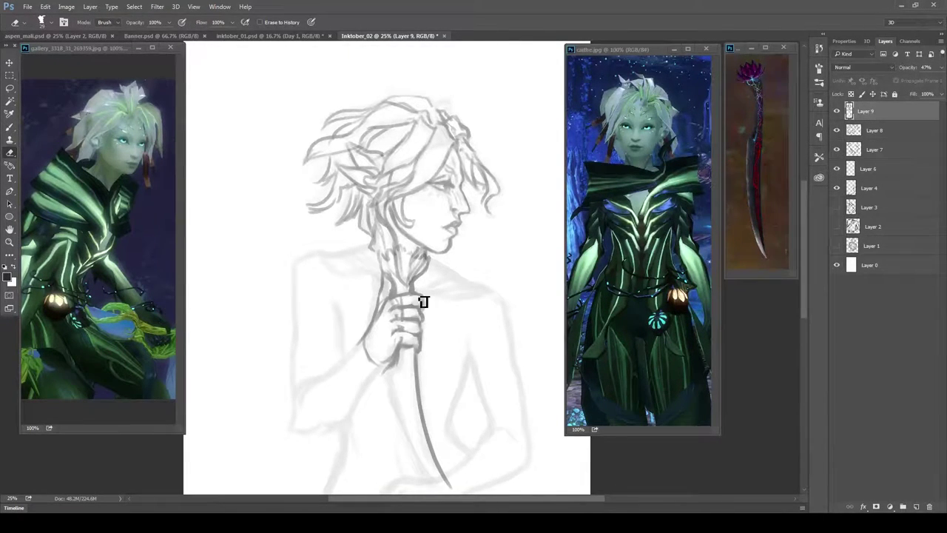
pyautogui.press('b')
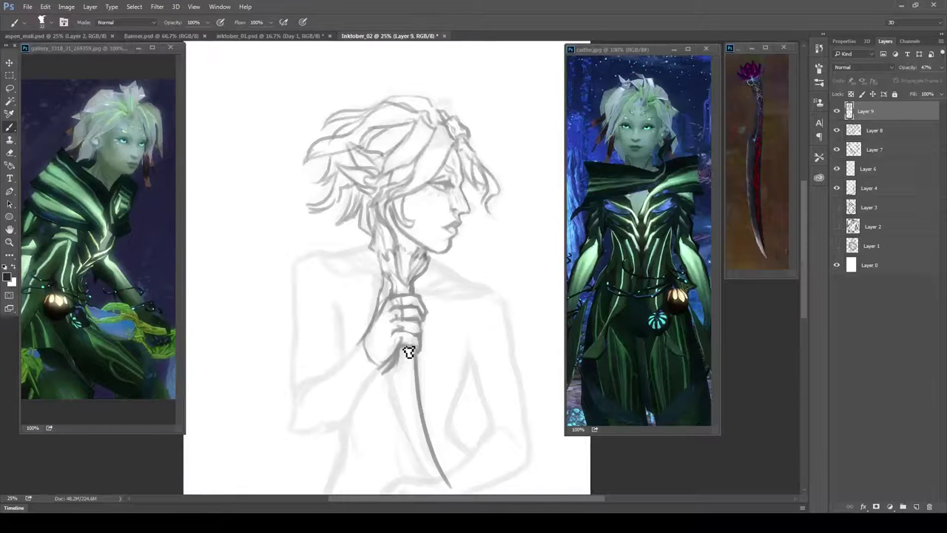
# - Shape the lower hand's fingers and redraw the hand gripping the staff, erasing stray staff lines
pyautogui.scroll(-3, 444, 370)
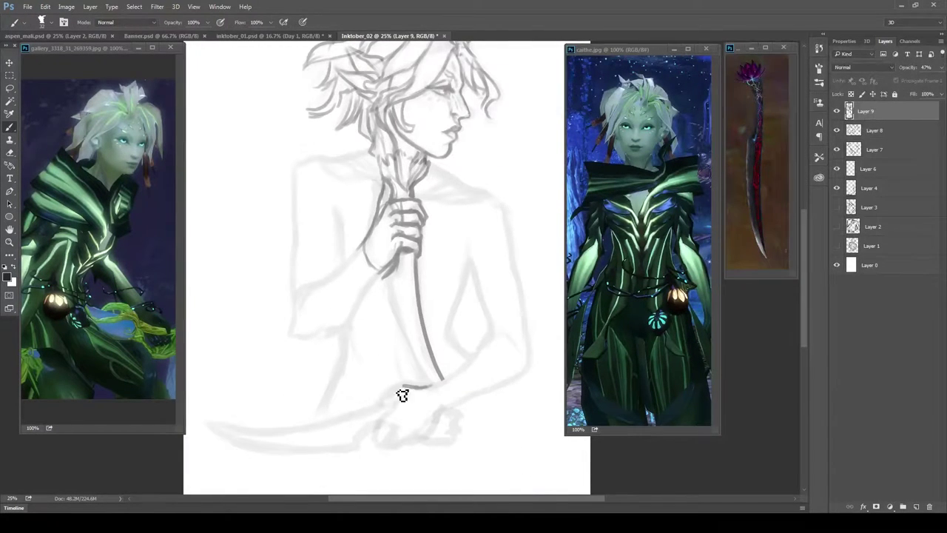
pyautogui.moveTo(403, 388)
pyautogui.mouseDown()
pyautogui.moveTo(400, 436)
pyautogui.moveTo(415, 433)
pyautogui.mouseUp()
pyautogui.moveTo(450, 406)
pyautogui.mouseDown()
pyautogui.moveTo(421, 450)
pyautogui.moveTo(378, 448)
pyautogui.mouseUp()
pyautogui.press('e')
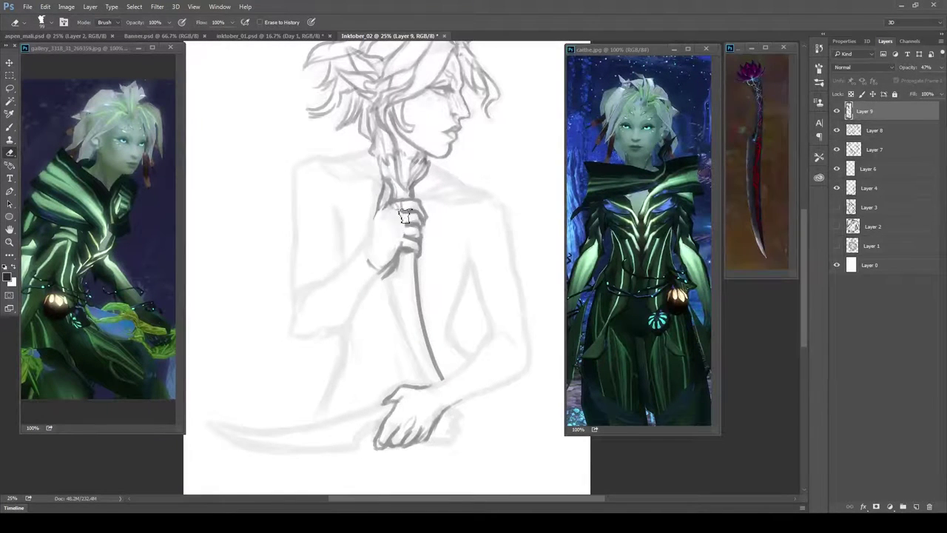
pyautogui.moveTo(405, 215); pyautogui.dragTo(407, 341)
pyautogui.press('b')
pyautogui.moveTo(420, 200)
pyautogui.mouseDown()
pyautogui.moveTo(391, 229)
pyautogui.moveTo(399, 252)
pyautogui.mouseUp()
pyautogui.moveTo(386, 208); pyautogui.dragTo(370, 256)
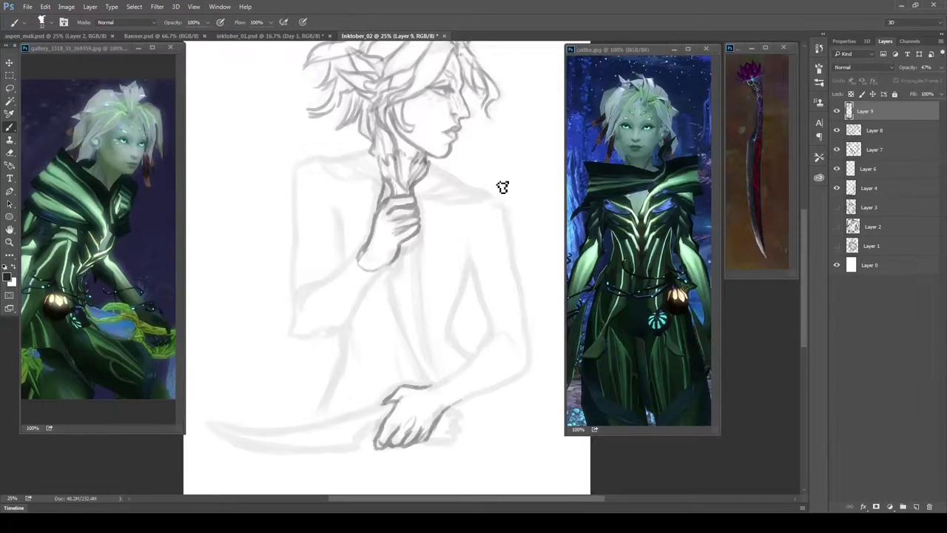
pyautogui.press('e')
pyautogui.moveTo(405, 157); pyautogui.dragTo(386, 190)
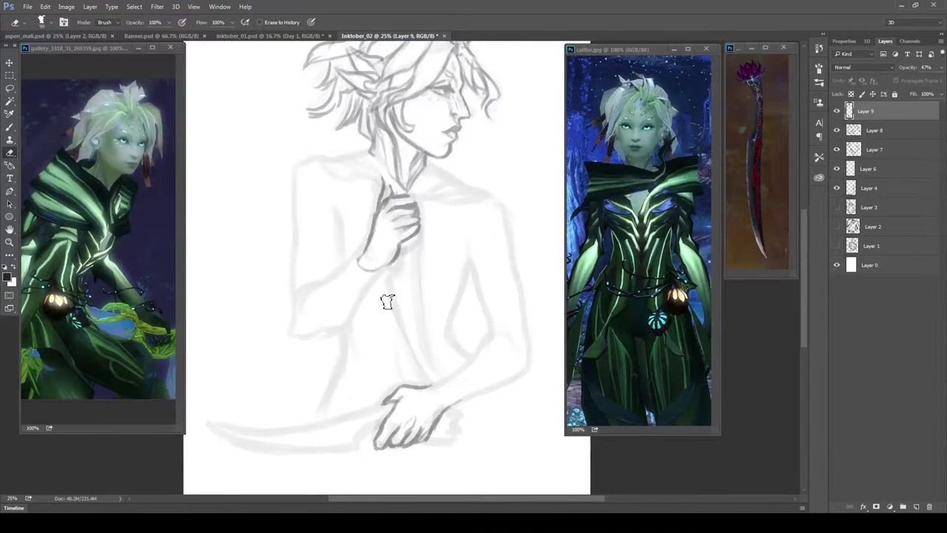
pyautogui.press('b')
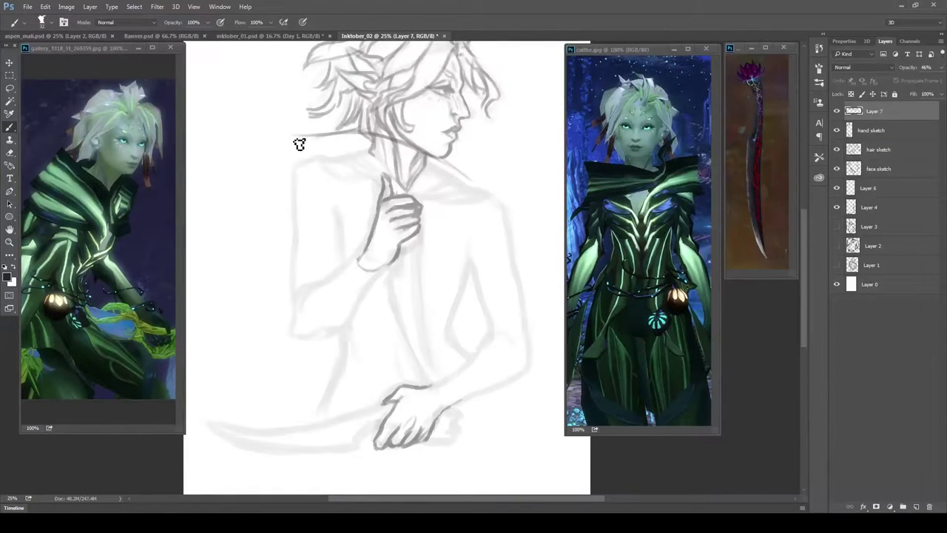
# - Draw the cloak collar on both sides of the neck
pyautogui.moveTo(374, 136); pyautogui.dragTo(377, 202)
pyautogui.moveTo(362, 150); pyautogui.dragTo(461, 177)
pyautogui.moveTo(489, 141); pyautogui.dragTo(450, 165)
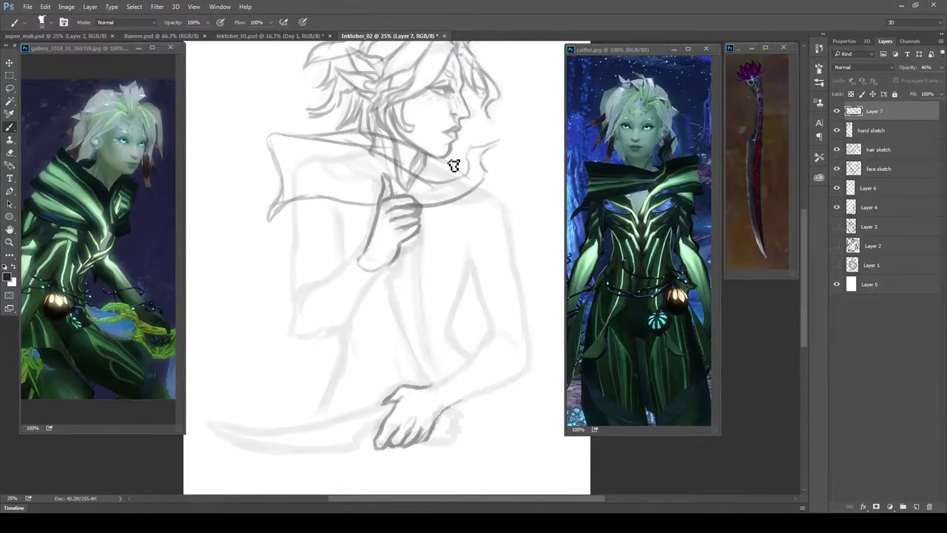
pyautogui.press('e')
pyautogui.press('b')
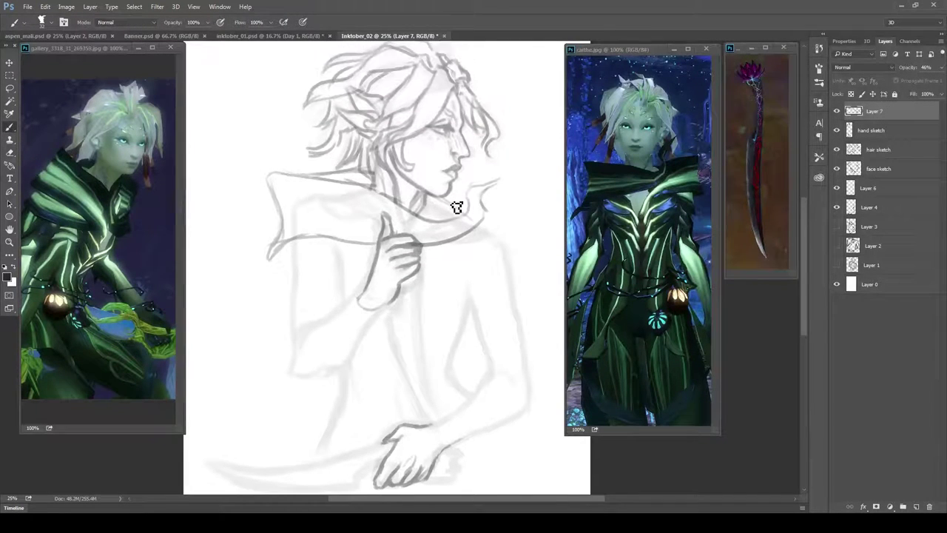
pyautogui.scroll(3, 455, 207)
# - Outline the cape's lower left edge and the right half's bottom, outer and top edges
pyautogui.moveTo(282, 286); pyautogui.dragTo(370, 266)
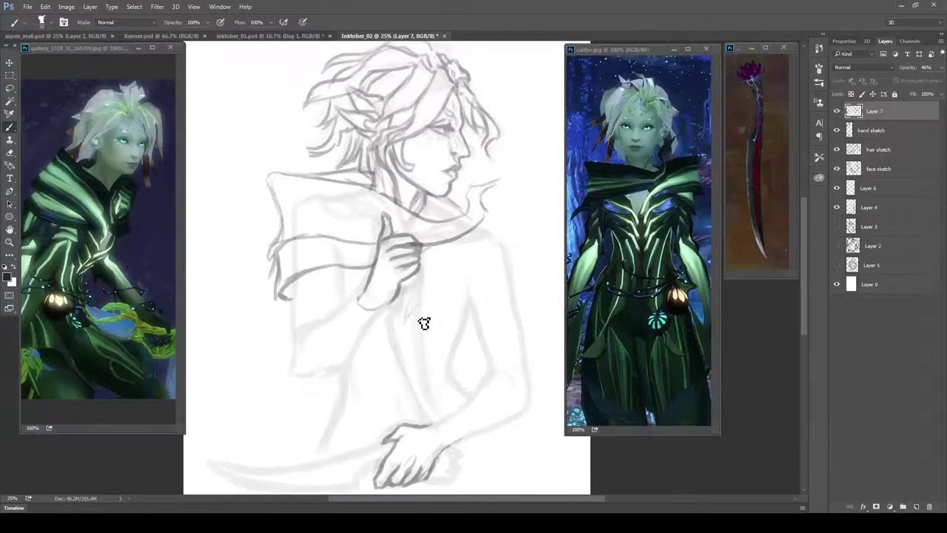
pyautogui.moveTo(405, 323); pyautogui.dragTo(523, 290)
pyautogui.moveTo(436, 278); pyautogui.dragTo(485, 242)
pyautogui.moveTo(521, 238); pyautogui.dragTo(534, 305)
pyautogui.moveTo(526, 221); pyautogui.dragTo(483, 227)
# - Lasso the left half of the cape and free-transform it into a new shape
pyautogui.press('l')
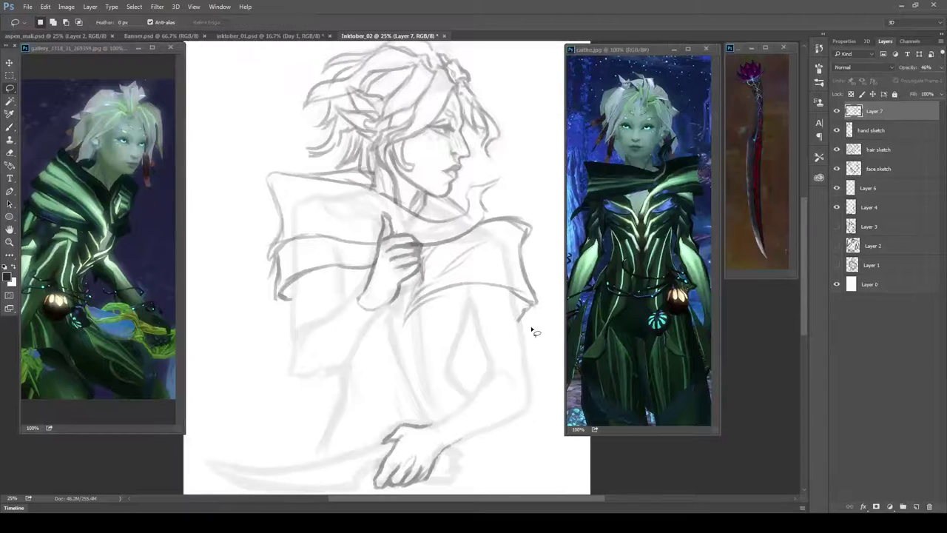
pyautogui.hotkey('ctrl', 't')
pyautogui.moveTo(380, 348); pyautogui.dragTo(400, 333)
pyautogui.press('Return')
pyautogui.moveTo(370, 274)
pyautogui.mouseDown()
pyautogui.moveTo(453, 207)
pyautogui.moveTo(370, 274)
pyautogui.mouseUp()
pyautogui.hotkey('ctrl', 't')
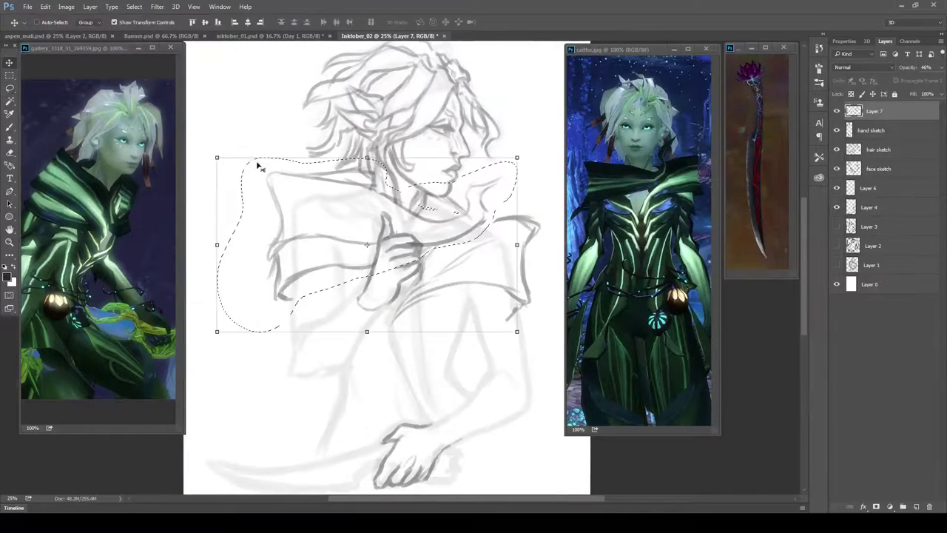
pyautogui.moveTo(217, 154); pyautogui.dragTo(206, 164)
pyautogui.press('Return')
pyautogui.press('b')
# - Redraw the lower-left cape edge and add folds along the lower-right cape and torso centre
pyautogui.moveTo(337, 264); pyautogui.dragTo(295, 348)
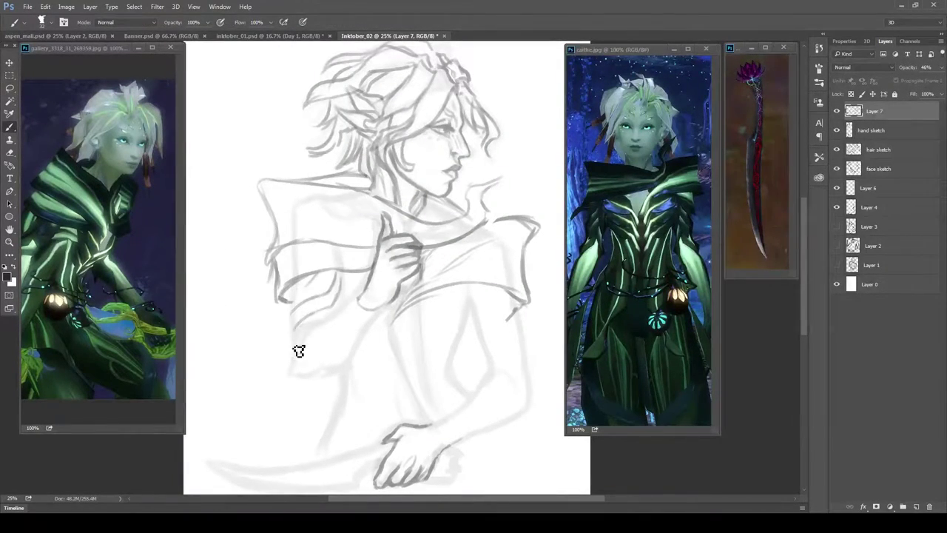
pyautogui.moveTo(302, 286); pyautogui.dragTo(292, 342)
pyautogui.moveTo(468, 297)
pyautogui.mouseDown()
pyautogui.moveTo(477, 335)
pyautogui.moveTo(527, 328)
pyautogui.moveTo(534, 377)
pyautogui.mouseUp()
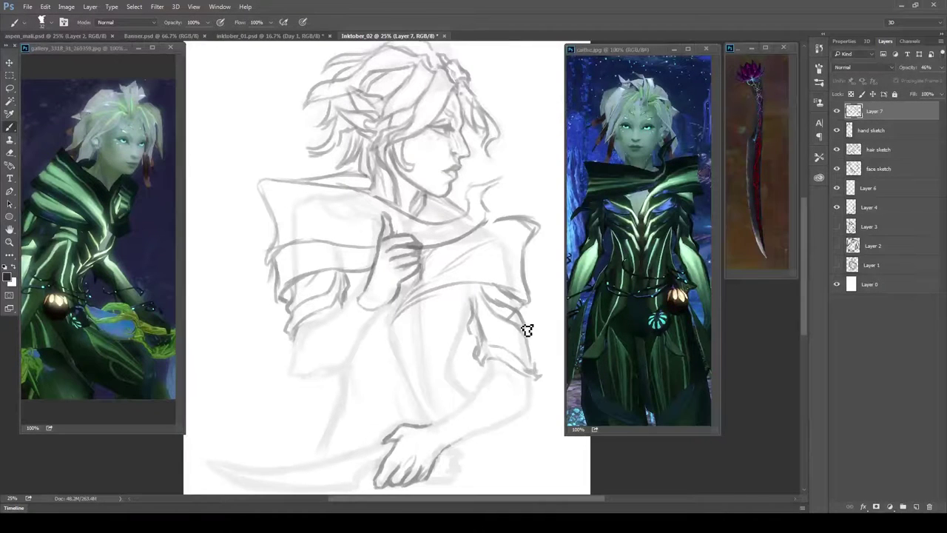
pyautogui.moveTo(522, 325); pyautogui.dragTo(535, 370)
pyautogui.moveTo(513, 286); pyautogui.dragTo(483, 335)
pyautogui.moveTo(396, 318); pyautogui.dragTo(406, 392)
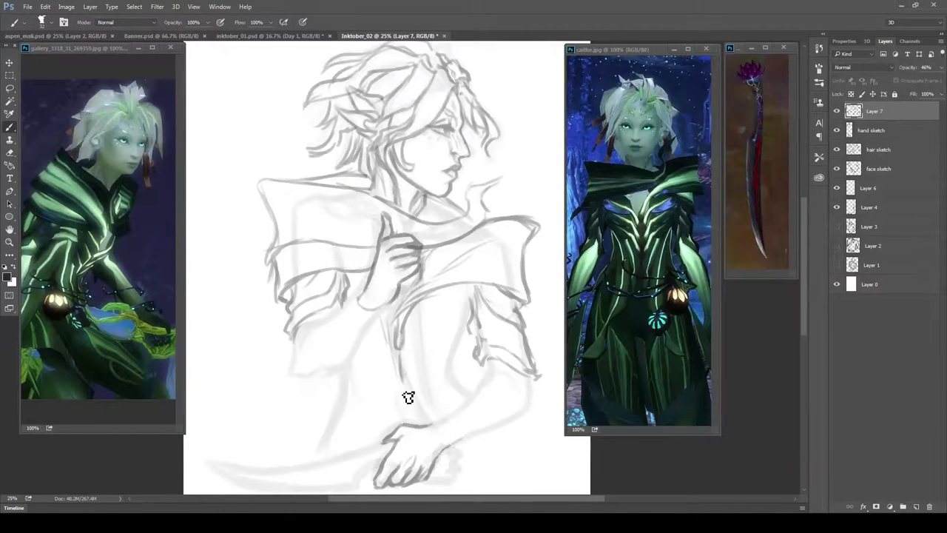
pyautogui.moveTo(400, 342); pyautogui.dragTo(403, 416)
pyautogui.moveTo(474, 290); pyautogui.dragTo(407, 332)
# - Refine the torso centre line, lower cape edges and folds, adding short strokes on the lower torso
pyautogui.moveTo(416, 420)
pyautogui.mouseDown()
pyautogui.moveTo(456, 359)
pyautogui.moveTo(477, 399)
pyautogui.mouseUp()
pyautogui.moveTo(370, 278); pyautogui.dragTo(291, 377)
pyautogui.moveTo(335, 338); pyautogui.dragTo(276, 403)
pyautogui.moveTo(505, 371)
pyautogui.mouseDown()
pyautogui.moveTo(538, 416)
pyautogui.moveTo(460, 410)
pyautogui.moveTo(441, 453)
pyautogui.mouseUp()
pyautogui.moveTo(393, 296)
pyautogui.mouseDown()
pyautogui.moveTo(347, 357)
pyautogui.moveTo(292, 392)
pyautogui.mouseUp()
pyautogui.moveTo(408, 352); pyautogui.dragTo(406, 403)
pyautogui.moveTo(392, 323); pyautogui.dragTo(367, 385)
pyautogui.moveTo(403, 374)
pyautogui.mouseDown()
pyautogui.moveTo(404, 412)
pyautogui.moveTo(369, 364)
pyautogui.moveTo(320, 469)
pyautogui.mouseUp()
# - Scale the hand sketch holding the cape with Free Transform
pyautogui.hotkey('alt', '[')
pyautogui.hotkey('ctrl', 't')
pyautogui.moveTo(444, 331); pyautogui.dragTo(447, 353)
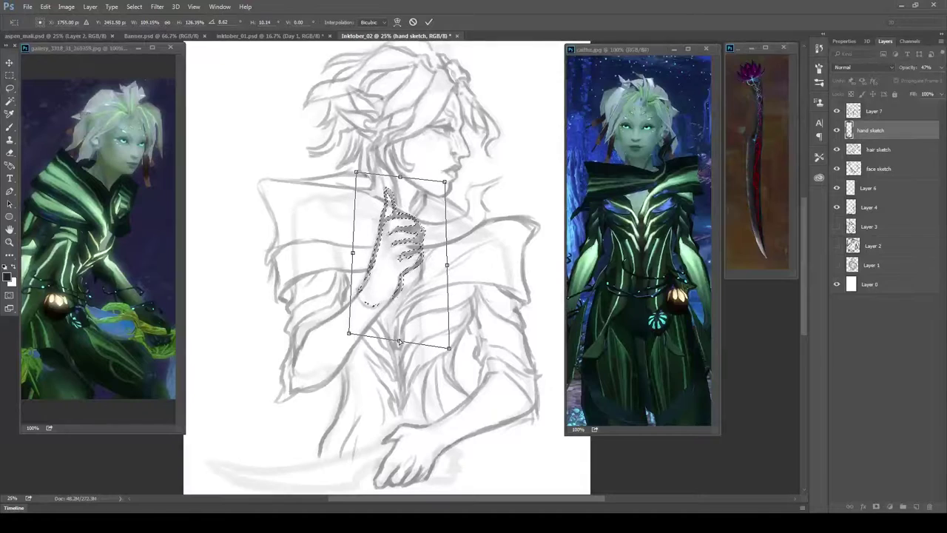
pyautogui.press('Return')
# - Rename the layers 'body sketch' and 'dagger sketch'
pyautogui.click(873, 111)
pyautogui.write('body sketch')
pyautogui.press('Return')
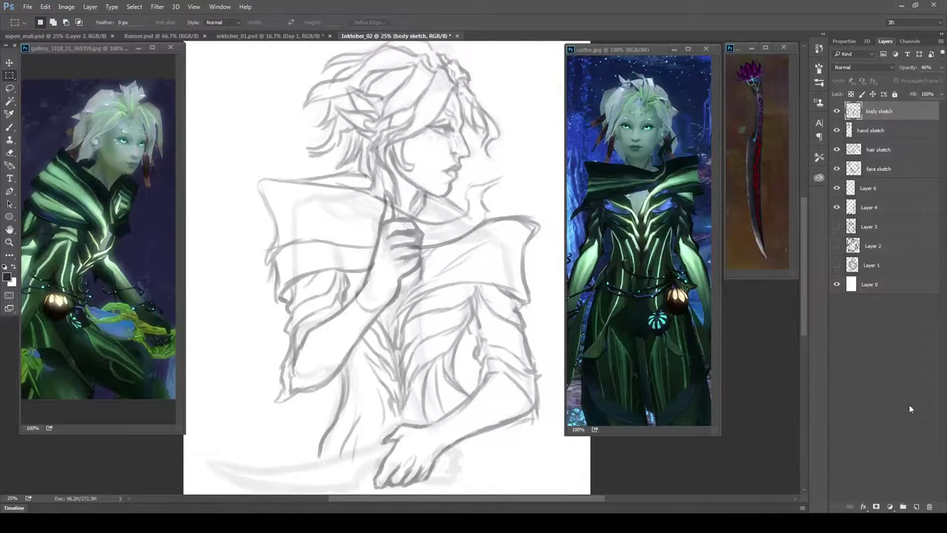
pyautogui.click(916, 506)
pyautogui.doubleClick(873, 111)
pyautogui.write('dagger sketch')
pyautogui.press('Return')
# - Brush the long curved dagger shaft, pommel and handle on the dagger sketch layer
pyautogui.press('b')
pyautogui.moveTo(420, 265)
pyautogui.mouseDown()
pyautogui.moveTo(444, 419)
pyautogui.moveTo(395, 332)
pyautogui.moveTo(416, 205)
pyautogui.moveTo(384, 190)
pyautogui.moveTo(391, 184)
pyautogui.mouseUp()
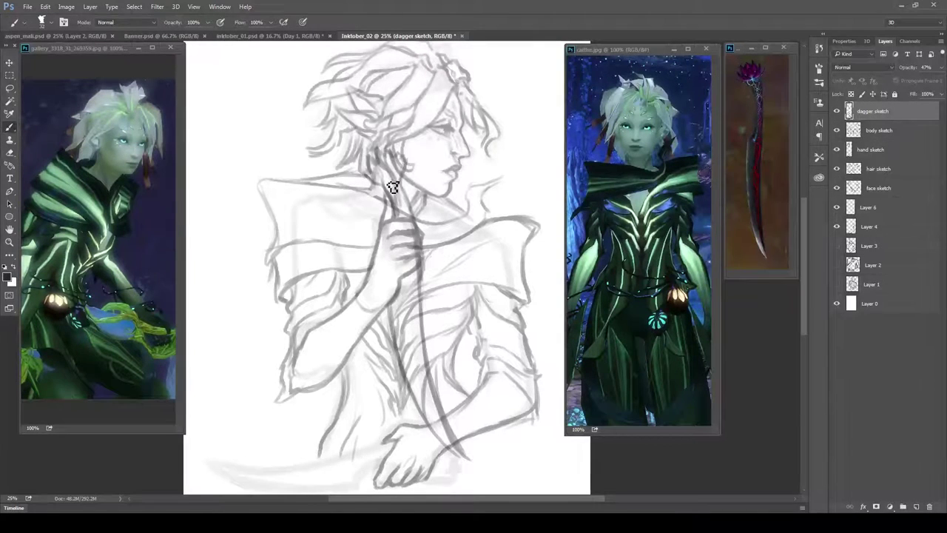
pyautogui.scroll(-2, 391, 192)
pyautogui.moveTo(453, 386)
pyautogui.mouseDown()
pyautogui.moveTo(323, 408)
pyautogui.moveTo(467, 409)
pyautogui.moveTo(503, 448)
pyautogui.mouseUp()
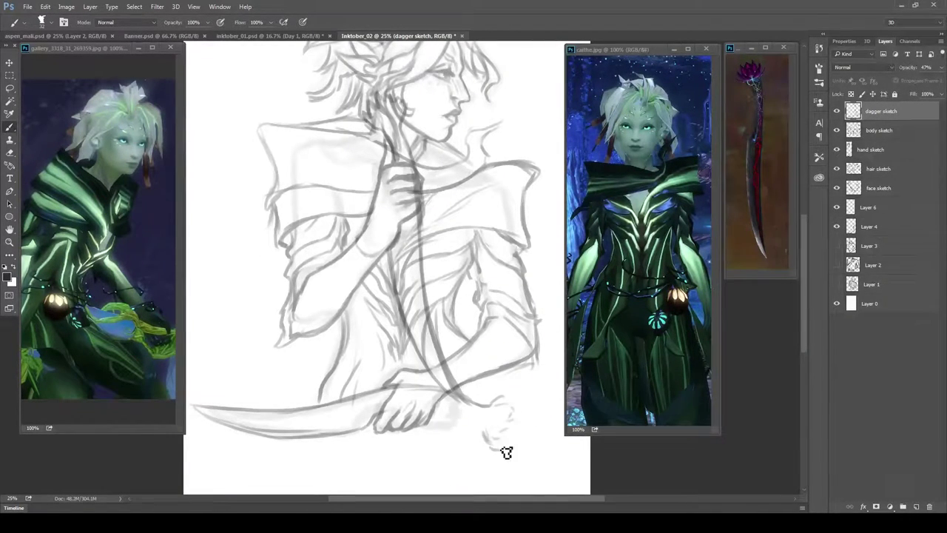
pyautogui.moveTo(489, 408)
pyautogui.mouseDown()
pyautogui.moveTo(438, 415)
pyautogui.moveTo(439, 339)
pyautogui.mouseUp()
pyautogui.press('e')
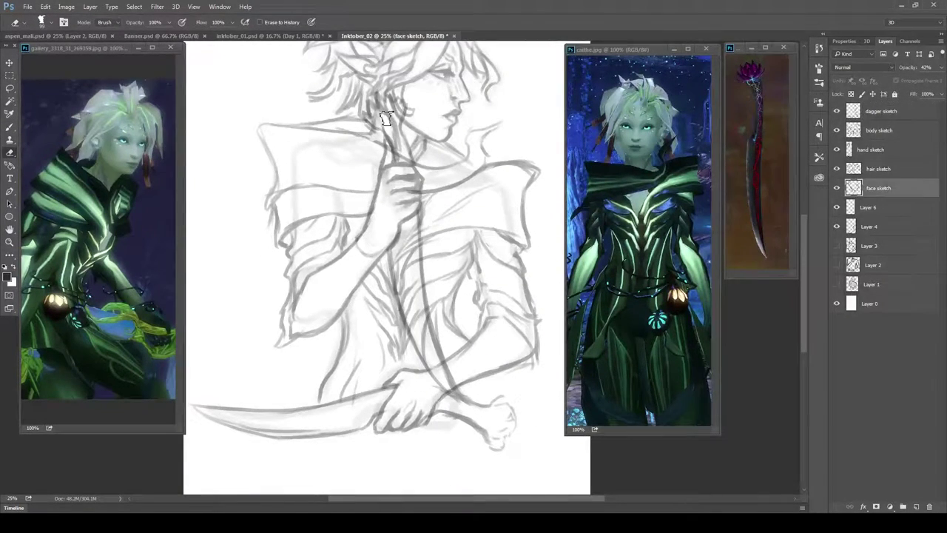
# - Select and adjust the dagger end near the face on the dagger sketch layer
pyautogui.click(898, 132)
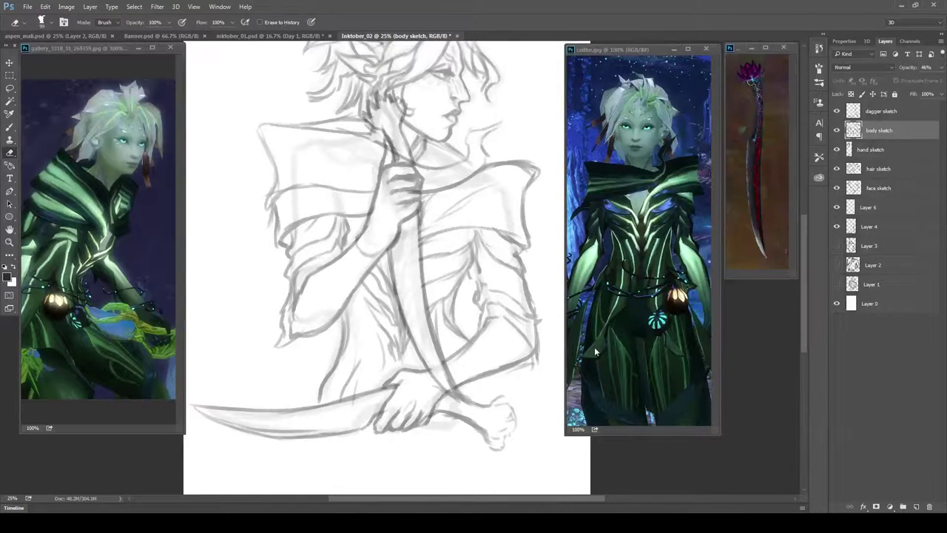
pyautogui.scroll(2, 414, 212)
pyautogui.moveTo(628, 49); pyautogui.dragTo(655, 70)
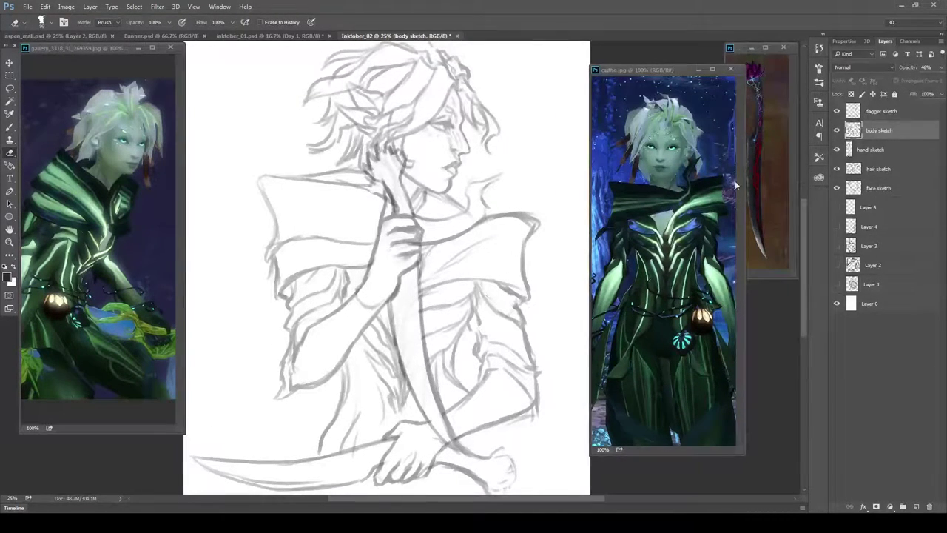
pyautogui.hotkey('alt', '[')
pyautogui.hotkey('alt', '[')
pyautogui.hotkey('alt', ']')
pyautogui.hotkey('alt', ']')
pyautogui.hotkey('alt', ']')
pyautogui.press('m')
pyautogui.moveTo(348, 143); pyautogui.dragTo(422, 228)
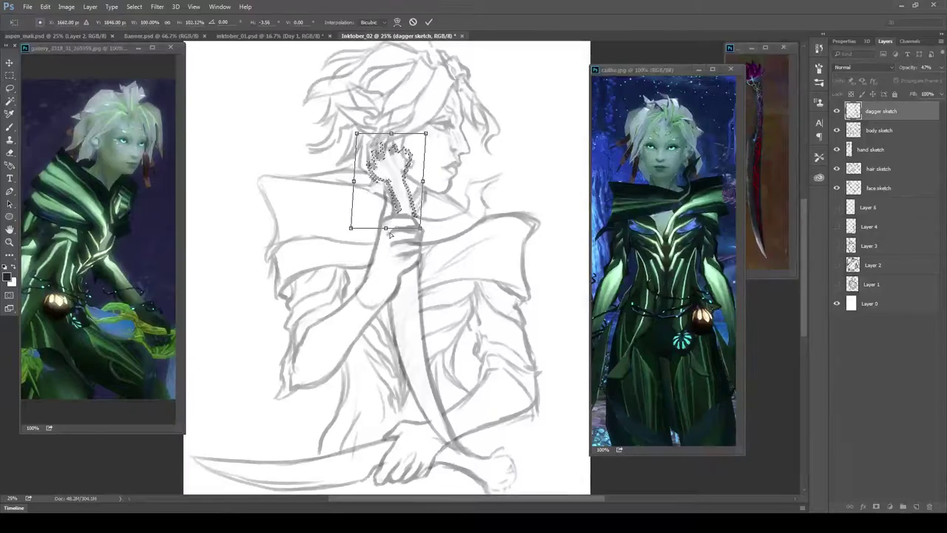
pyautogui.hotkey('ctrl', 'd')
pyautogui.scroll(-1, 494, 229)
# - Select and adjust the upper hand on the hand sketch layer
pyautogui.hotkey('alt', '[')
pyautogui.hotkey('alt', '[')
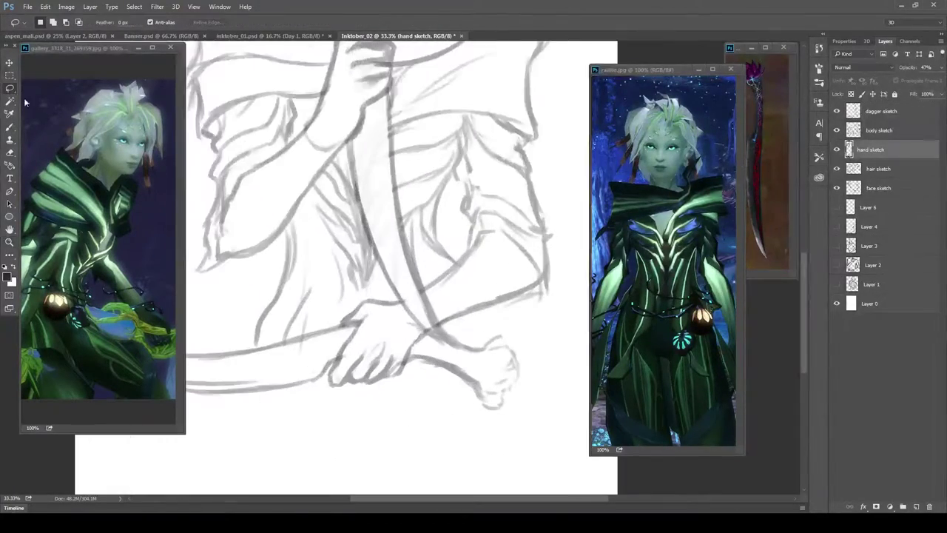
pyautogui.scroll(2, 460, 229)
pyautogui.moveTo(327, 271); pyautogui.dragTo(469, 423)
pyautogui.hotkey('ctrl', 'd')
pyautogui.scroll(5, 459, 229)
pyautogui.moveTo(302, 186); pyautogui.dragTo(444, 380)
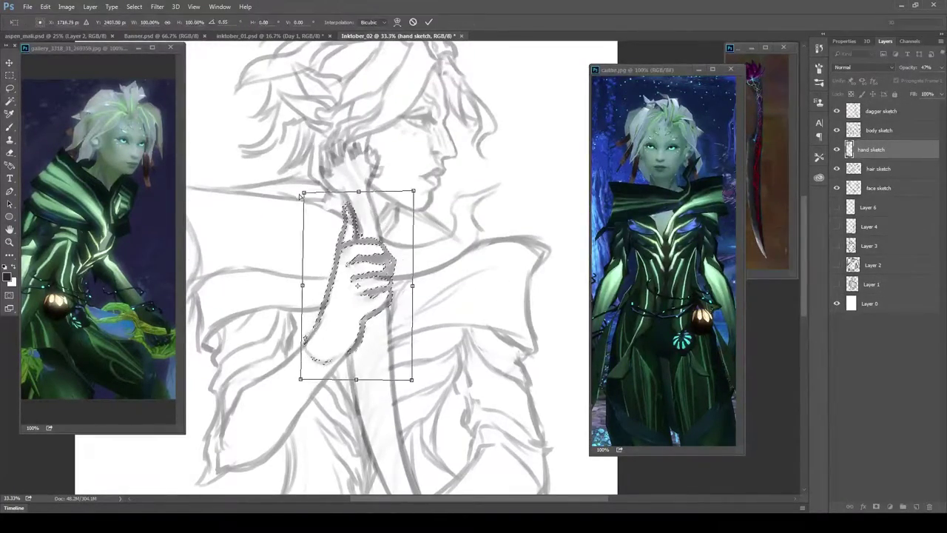
pyautogui.hotkey('ctrl', 'd')
pyautogui.press('z')
pyautogui.keyDown('alt'); pyautogui.click(241, 291); pyautogui.keyUp('alt')
# - Ink clean lines over the cape, torso, forearm and hand contour
pyautogui.hotkey('alt', ']')
pyautogui.press('b')
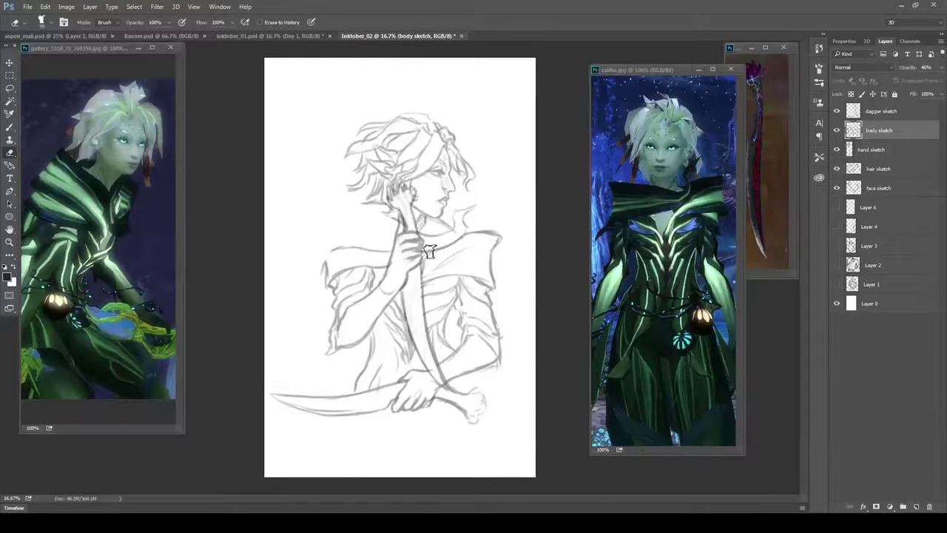
pyautogui.press('e')
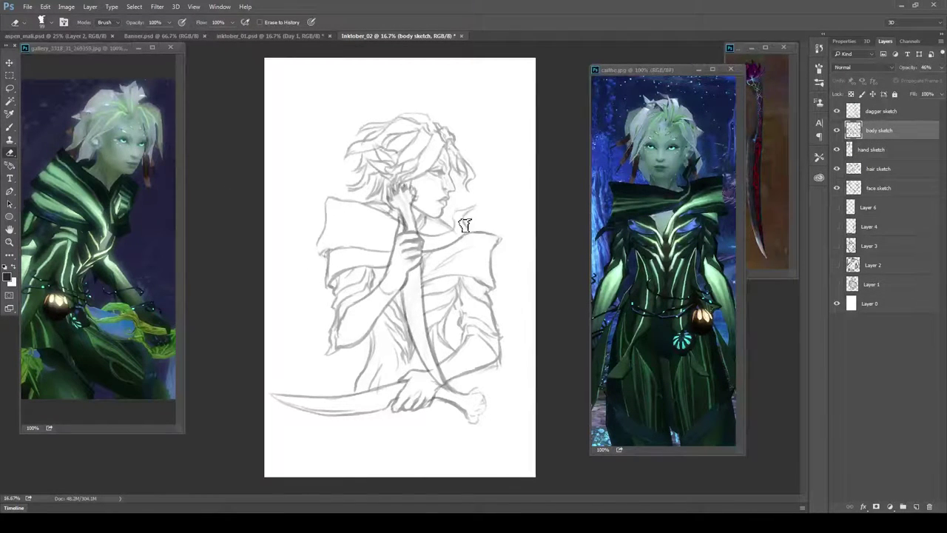
pyautogui.press('b')
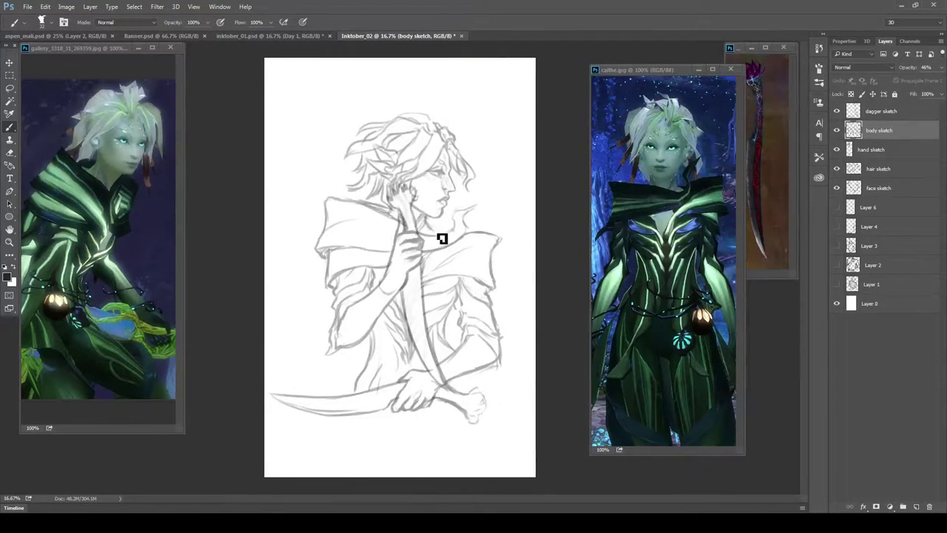
pyautogui.hotkey('alt', '[')
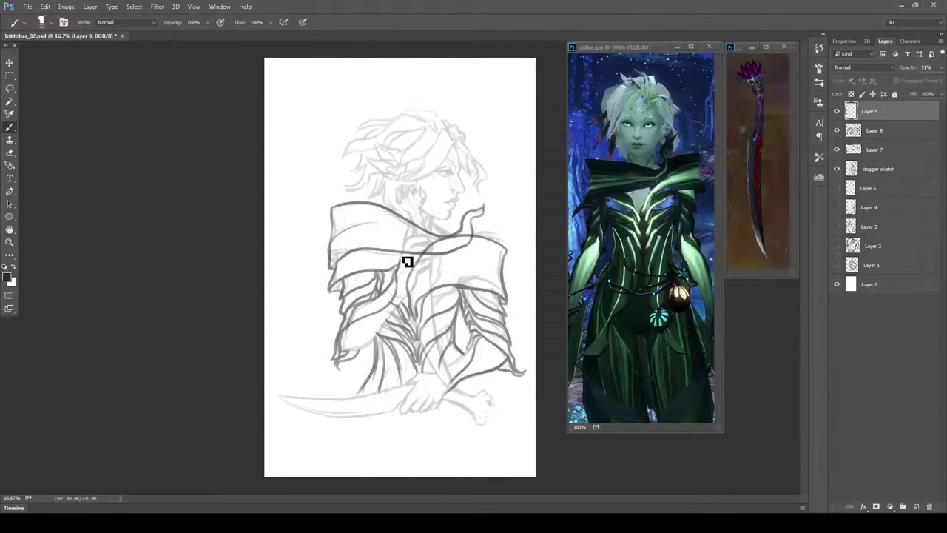
pyautogui.moveTo(407, 262); pyautogui.dragTo(433, 241)
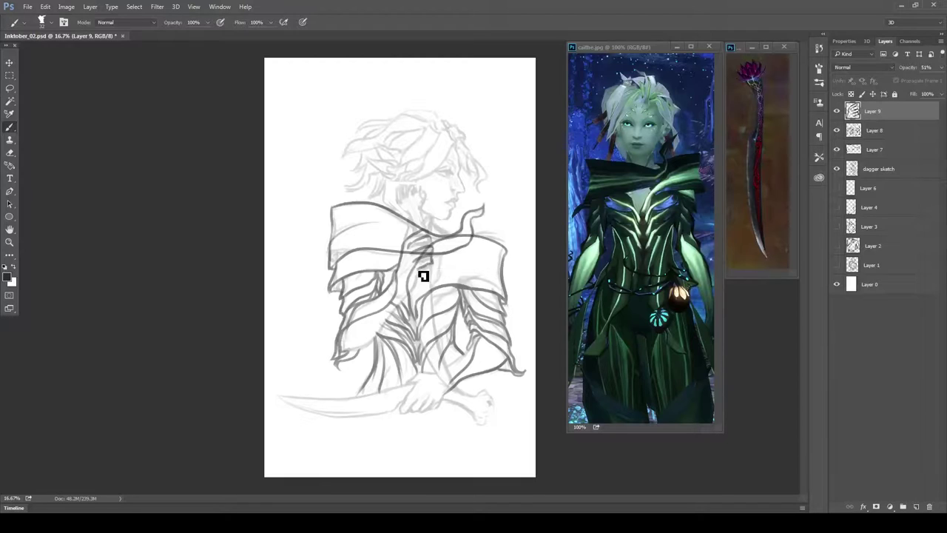
pyautogui.moveTo(409, 306); pyautogui.dragTo(349, 351)
pyautogui.moveTo(472, 357)
pyautogui.mouseDown()
pyautogui.moveTo(414, 373)
pyautogui.moveTo(404, 411)
pyautogui.mouseUp()
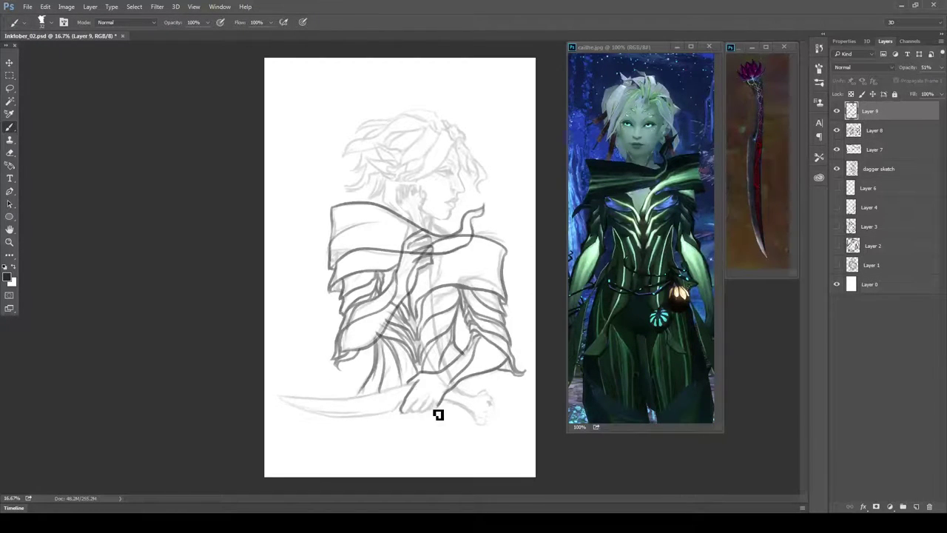
# - Ink the dagger blade, its lower edge, pommel and both handle sides on Layer 9
pyautogui.hotkey('alt', '[')
pyautogui.press('e')
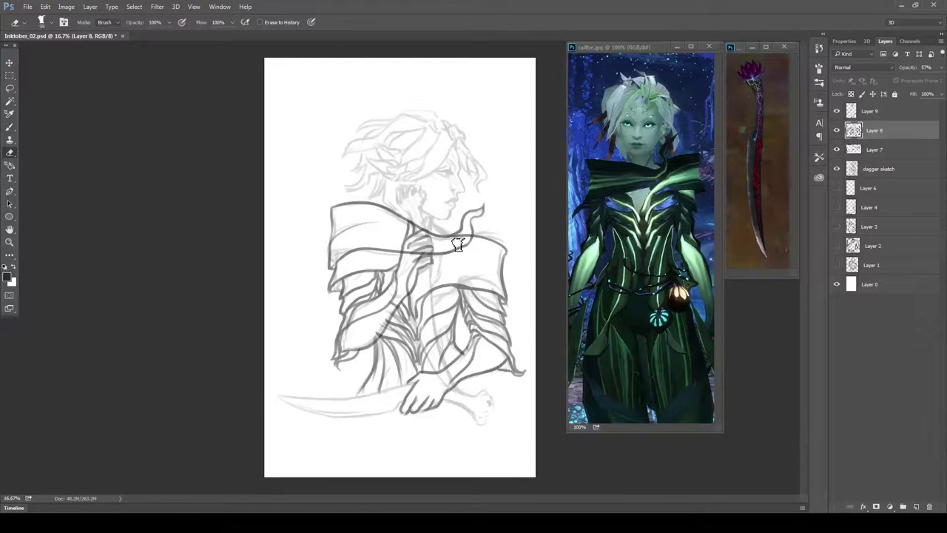
pyautogui.hotkey('alt', '[')
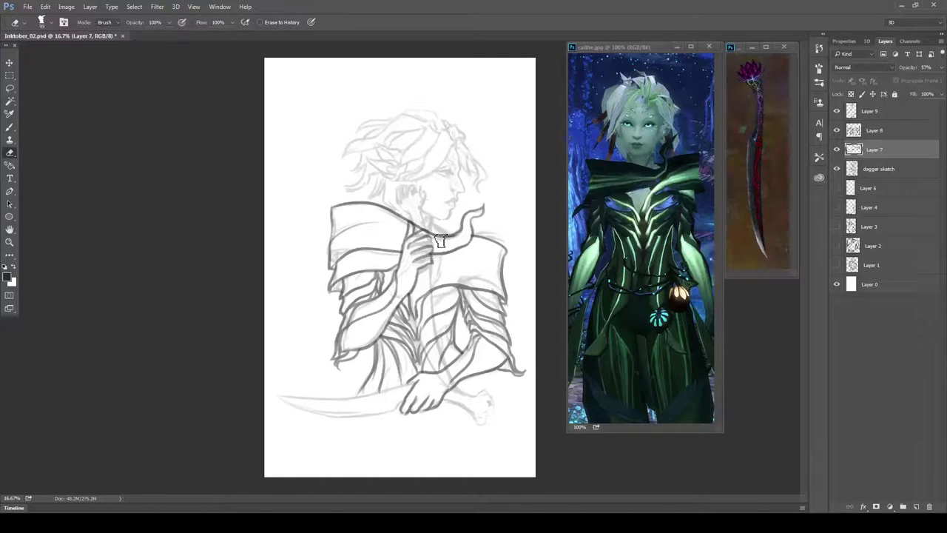
pyautogui.hotkey('alt', ']')
pyautogui.hotkey('alt', ']')
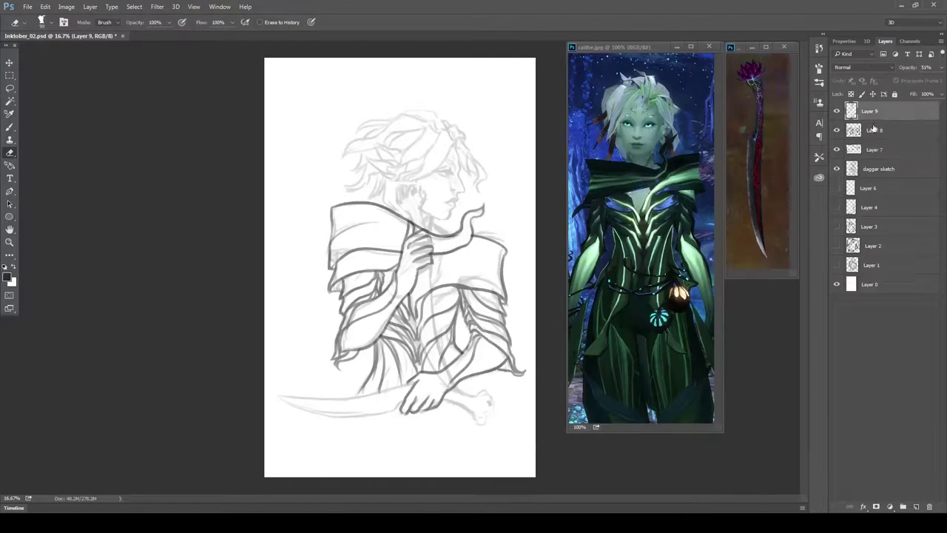
pyautogui.press('b')
pyautogui.moveTo(412, 385)
pyautogui.mouseDown()
pyautogui.moveTo(277, 395)
pyautogui.moveTo(405, 414)
pyautogui.mouseUp()
pyautogui.moveTo(481, 412); pyautogui.dragTo(453, 391)
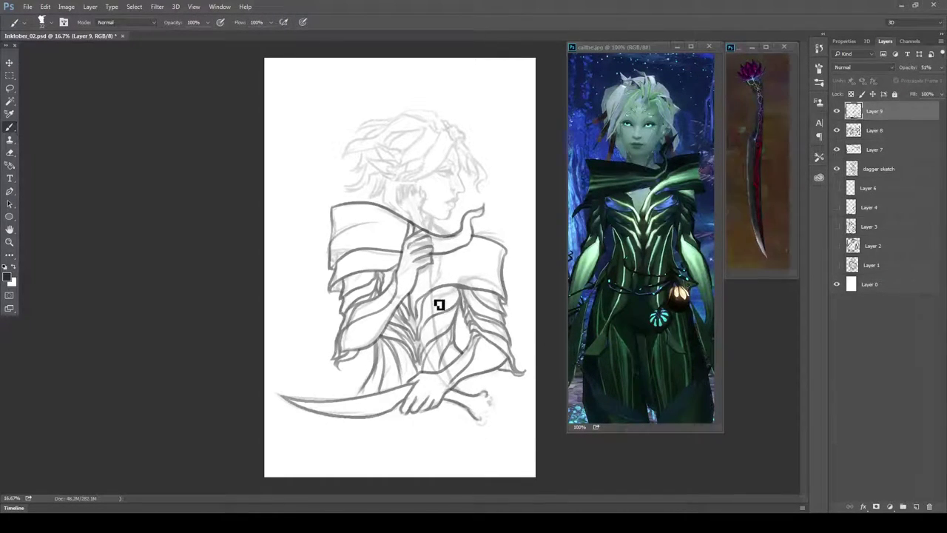
pyautogui.moveTo(430, 266); pyautogui.dragTo(444, 367)
pyautogui.moveTo(418, 296); pyautogui.dragTo(429, 360)
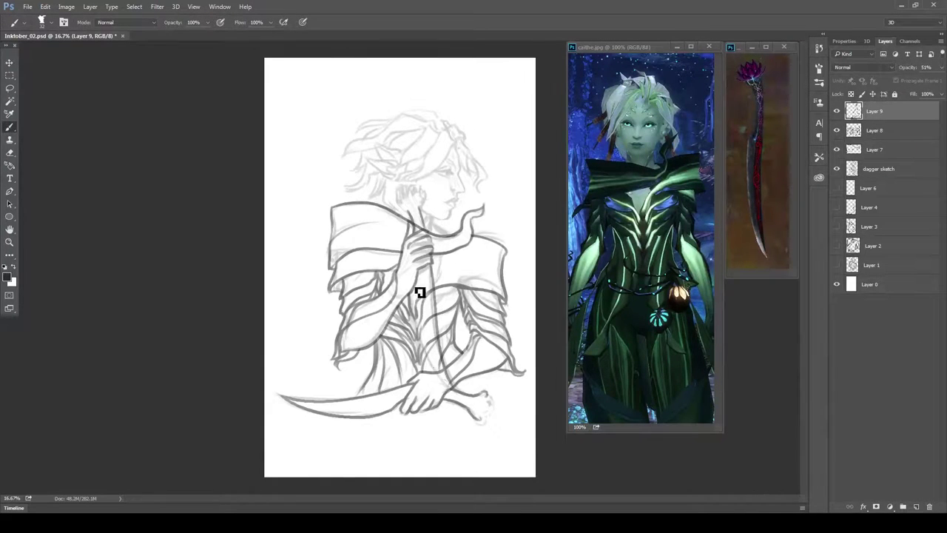
# - Clean up the ink with the Eraser on Layers 8 and 9
pyautogui.press('e')
pyautogui.hotkey('alt', '[')
pyautogui.hotkey('alt', ']')
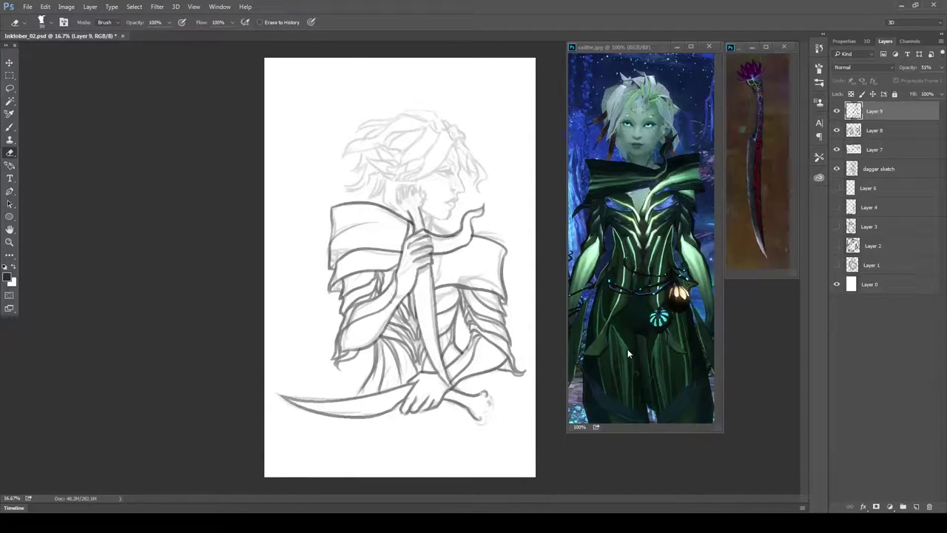
pyautogui.press('b')
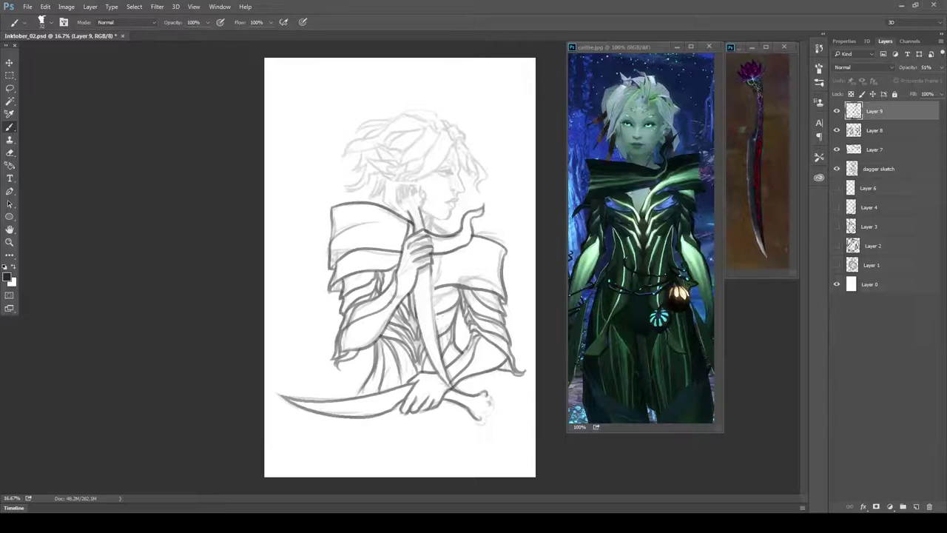
pyautogui.scroll(1, 514, 154)
# - On a new layer, ink the face's temple, chin and jaw, nose tip and eye
pyautogui.hotkey('ctrl', 'shift', 'alt', 'n')
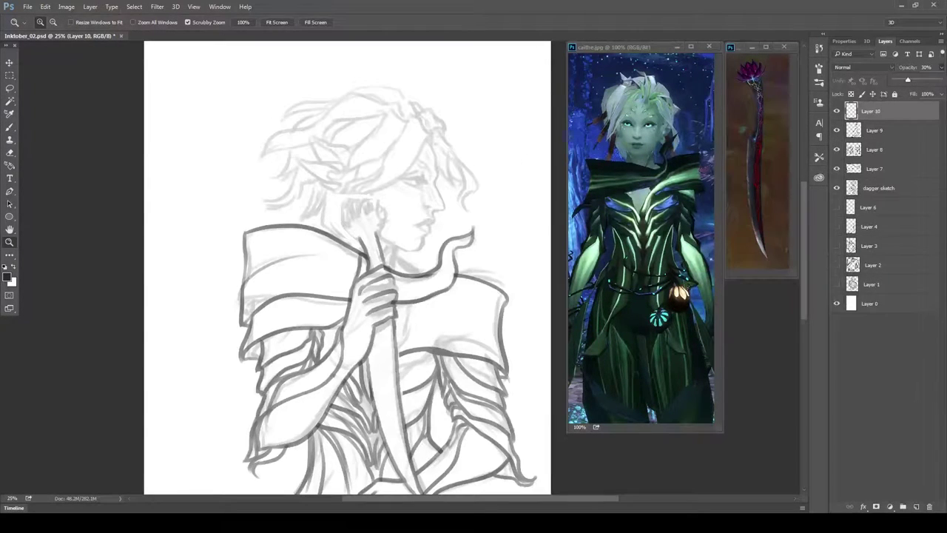
pyautogui.rightClick(496, 172)
pyautogui.moveTo(431, 141)
pyautogui.mouseDown()
pyautogui.moveTo(435, 234)
pyautogui.moveTo(405, 260)
pyautogui.mouseUp()
pyautogui.hotkey('ctrl', 'z')
pyautogui.moveTo(378, 233)
pyautogui.mouseDown()
pyautogui.moveTo(408, 264)
pyautogui.moveTo(396, 274)
pyautogui.mouseUp()
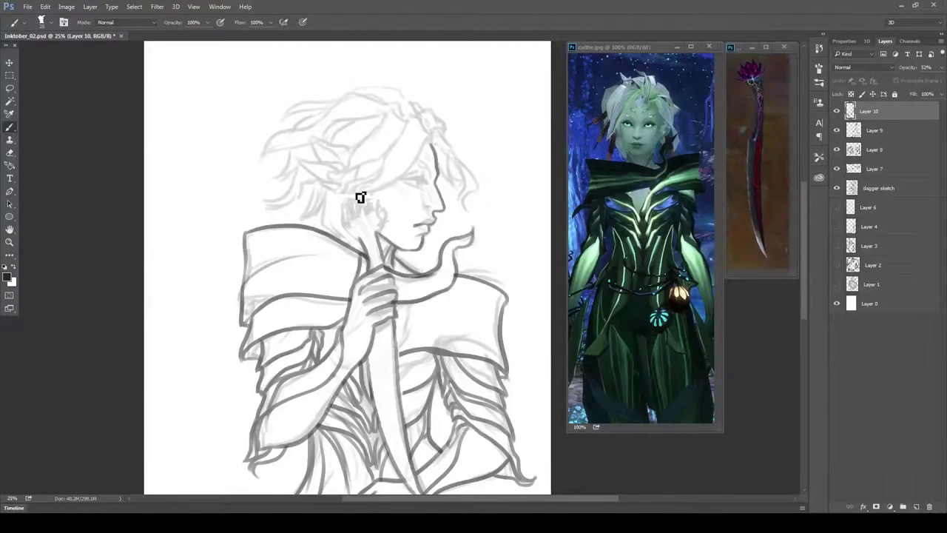
pyautogui.moveTo(444, 203); pyautogui.dragTo(427, 216)
pyautogui.moveTo(407, 178); pyautogui.dragTo(436, 171)
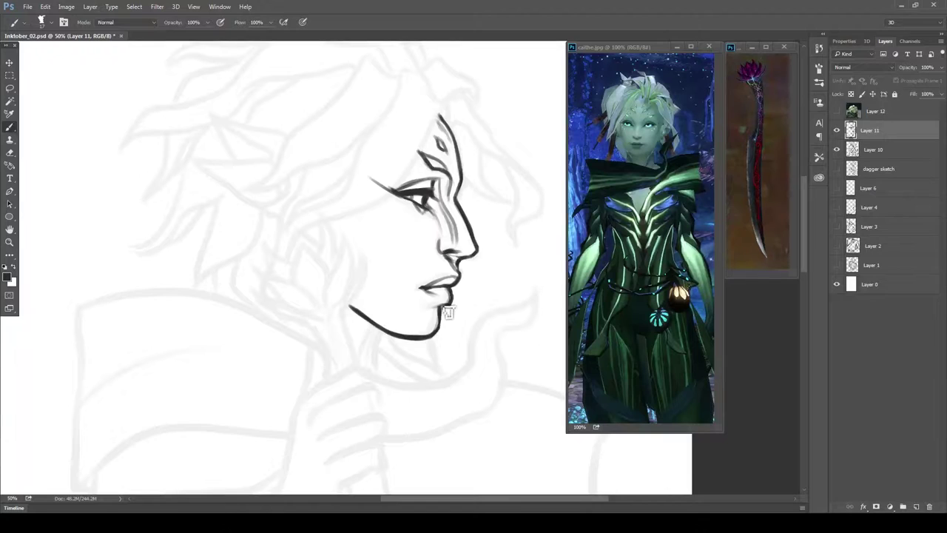
# - Tidy the inked lips and mouth on Layer 11, alternating Eraser and Brush
pyautogui.press('e')
pyautogui.press('b')
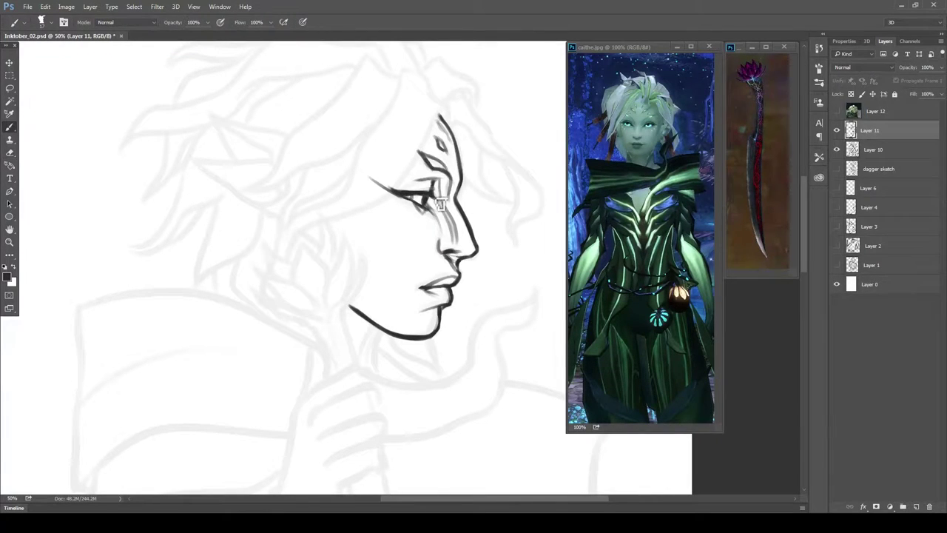
pyautogui.press('e')
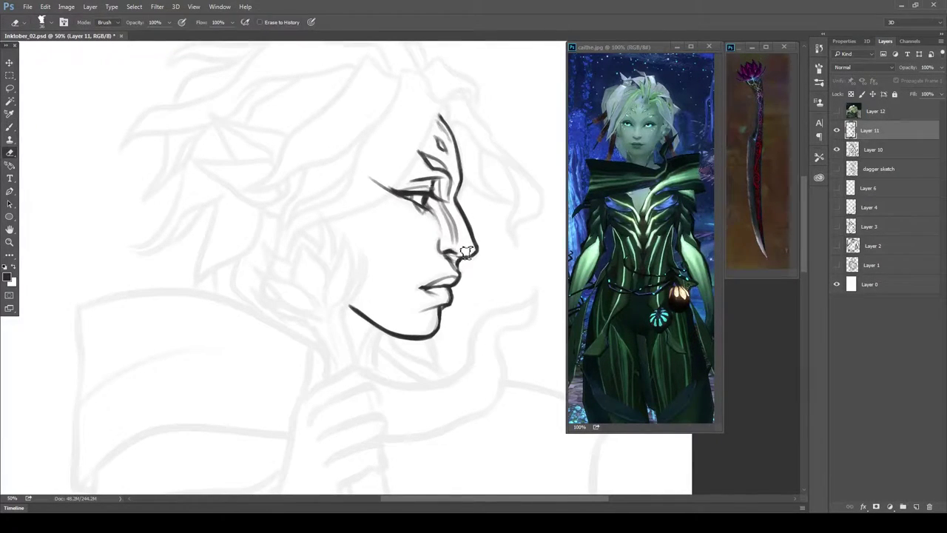
pyautogui.press('b')
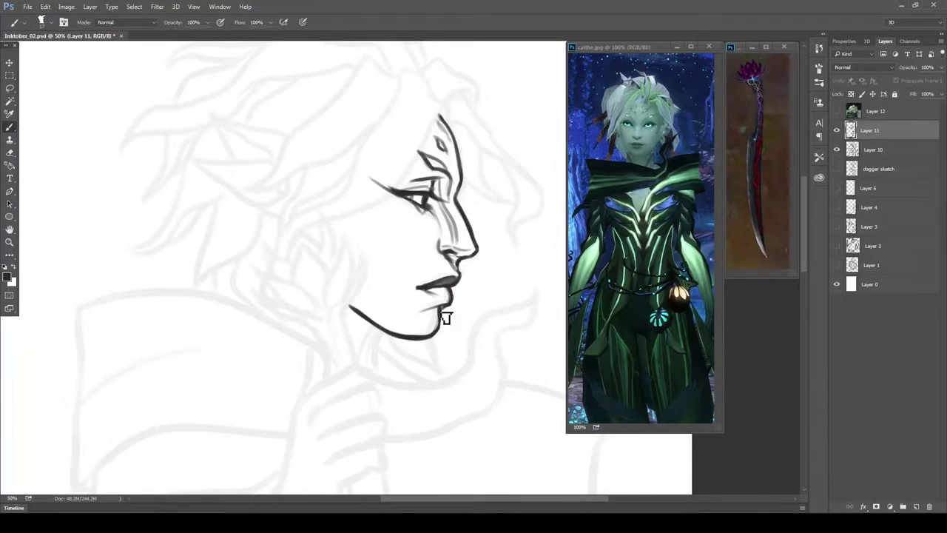
pyautogui.press('e')
pyautogui.press('b')
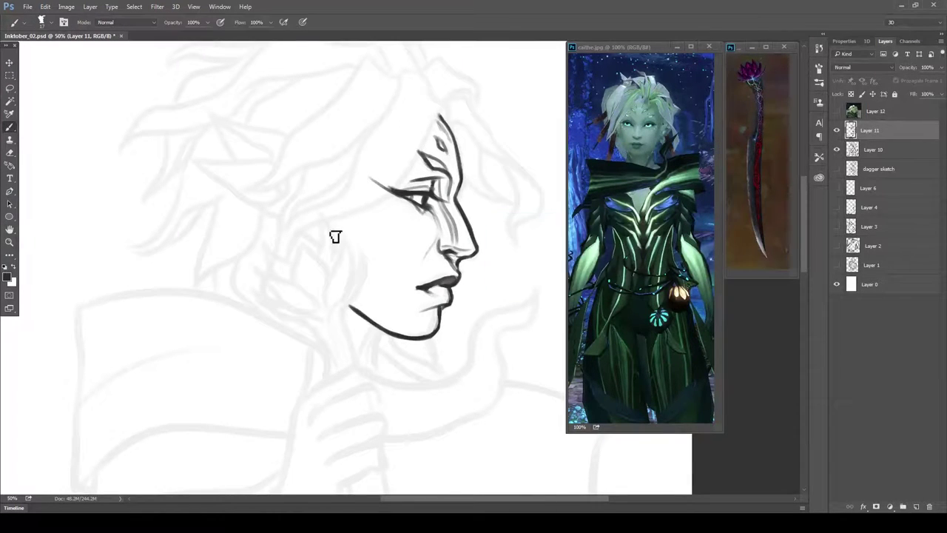
# - On a new layer, ink the first hair lines atop the head and the long outer curve
pyautogui.hotkey('ctrl', 'shift', 'alt', 'n')
pyautogui.moveTo(425, 89)
pyautogui.mouseDown()
pyautogui.moveTo(448, 115)
pyautogui.moveTo(415, 170)
pyautogui.mouseUp()
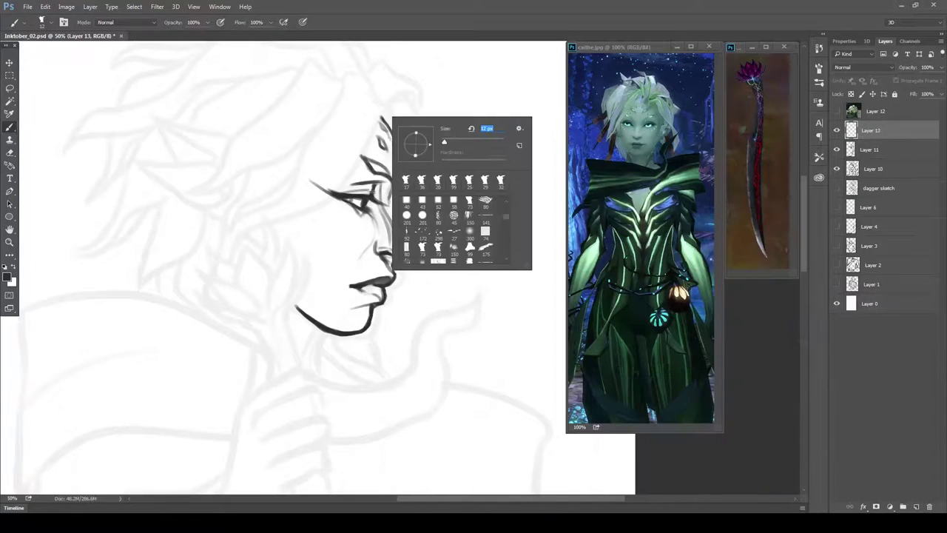
pyautogui.press('Return')
pyautogui.moveTo(399, 105)
pyautogui.mouseDown()
pyautogui.moveTo(379, 129)
pyautogui.moveTo(370, 77)
pyautogui.moveTo(344, 74)
pyautogui.mouseUp()
pyautogui.moveTo(374, 194)
pyautogui.mouseDown()
pyautogui.moveTo(302, 212)
pyautogui.moveTo(231, 262)
pyautogui.mouseUp()
pyautogui.moveTo(343, 75); pyautogui.dragTo(235, 219)
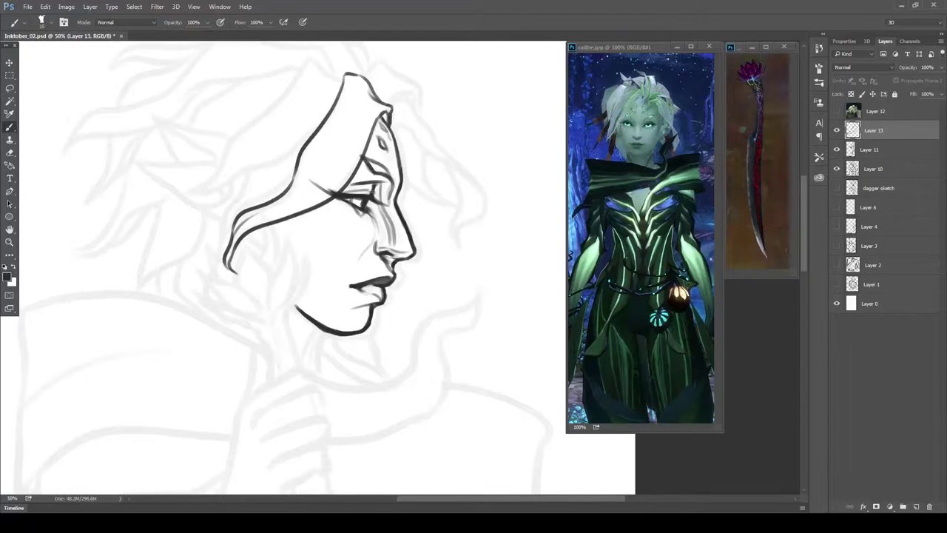
# - Add hair strands down the right side and the outer hair shape sweeping left
pyautogui.moveTo(392, 126); pyautogui.dragTo(454, 178)
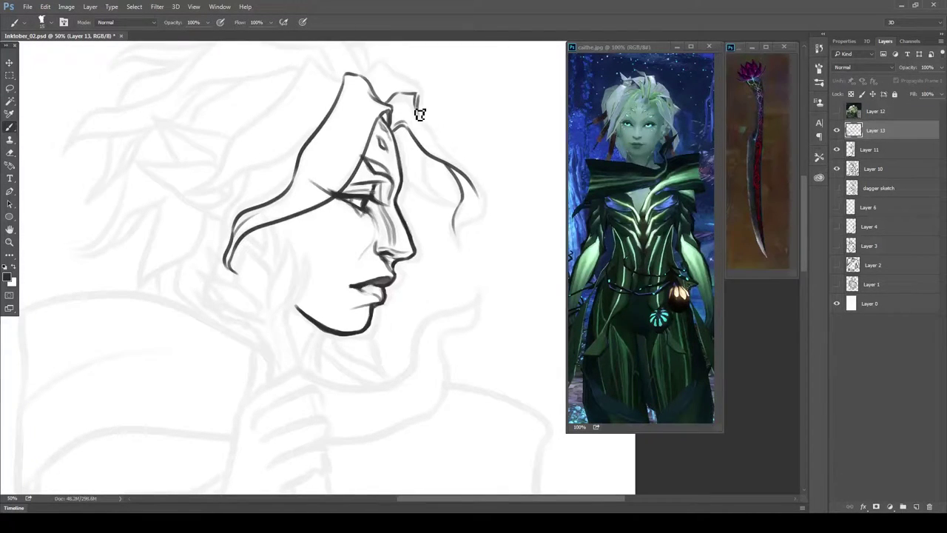
pyautogui.moveTo(393, 100)
pyautogui.mouseDown()
pyautogui.moveTo(465, 174)
pyautogui.moveTo(463, 244)
pyautogui.mouseUp()
pyautogui.moveTo(423, 152); pyautogui.dragTo(454, 205)
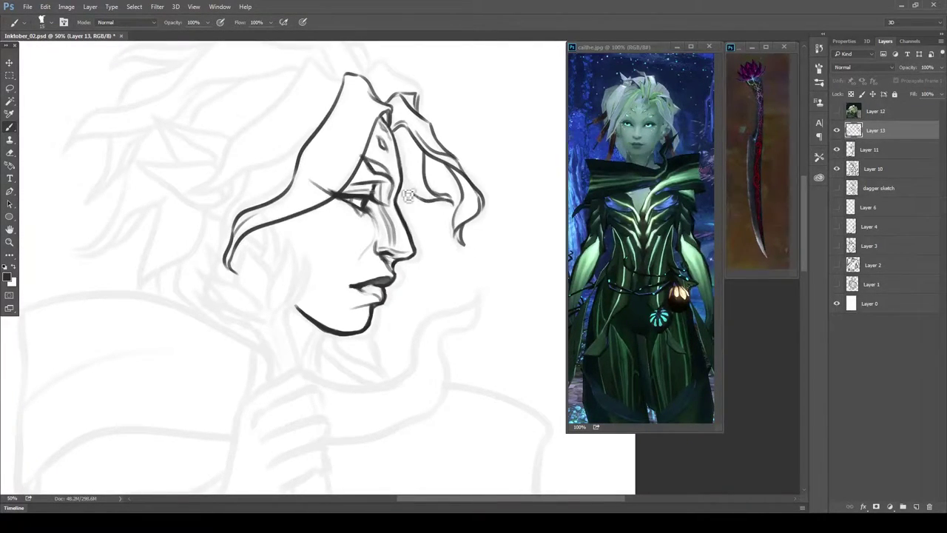
pyautogui.moveTo(368, 72)
pyautogui.mouseDown()
pyautogui.moveTo(425, 106)
pyautogui.moveTo(260, 214)
pyautogui.moveTo(381, 99)
pyautogui.mouseUp()
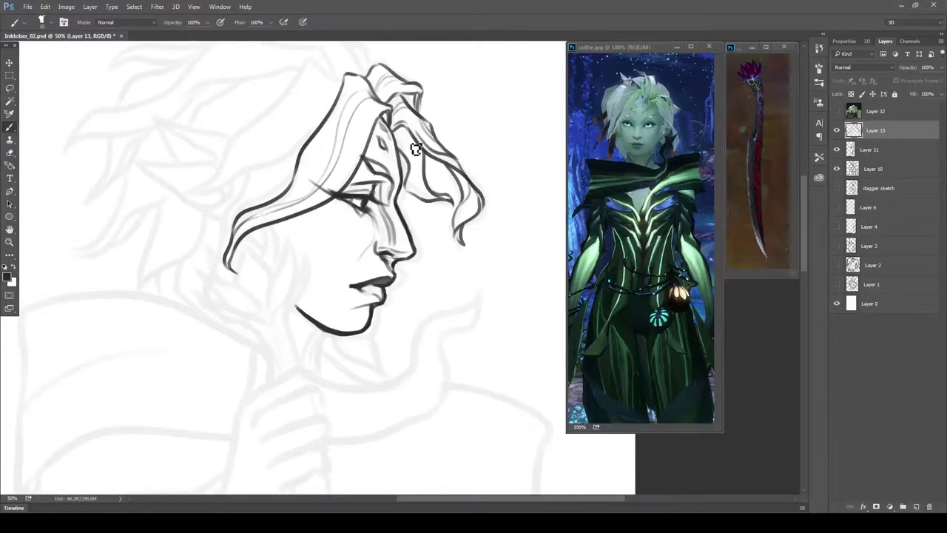
pyautogui.moveTo(314, 137); pyautogui.dragTo(185, 191)
pyautogui.moveTo(339, 74); pyautogui.dragTo(185, 190)
pyautogui.moveTo(203, 207); pyautogui.dragTo(252, 159)
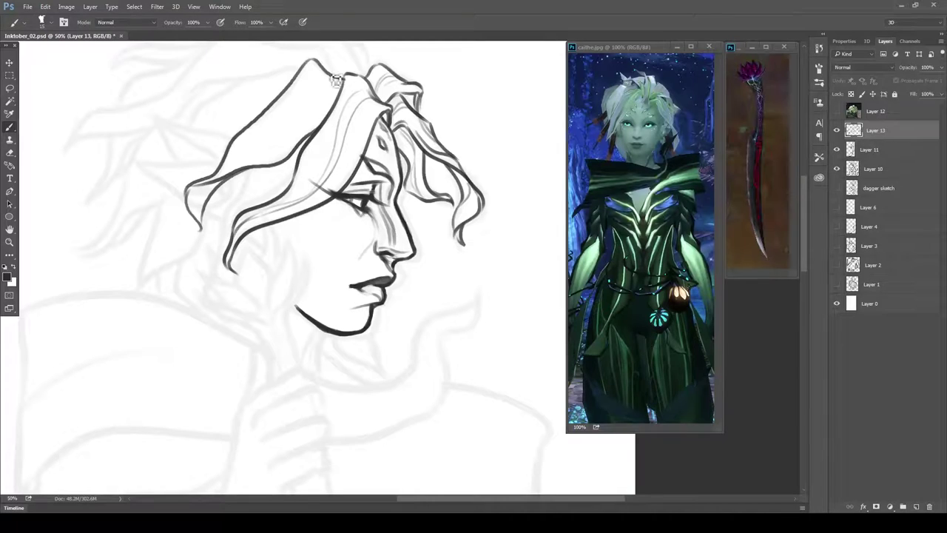
pyautogui.moveTo(337, 80)
pyautogui.mouseDown()
pyautogui.moveTo(219, 181)
pyautogui.moveTo(259, 164)
pyautogui.moveTo(207, 254)
pyautogui.mouseUp()
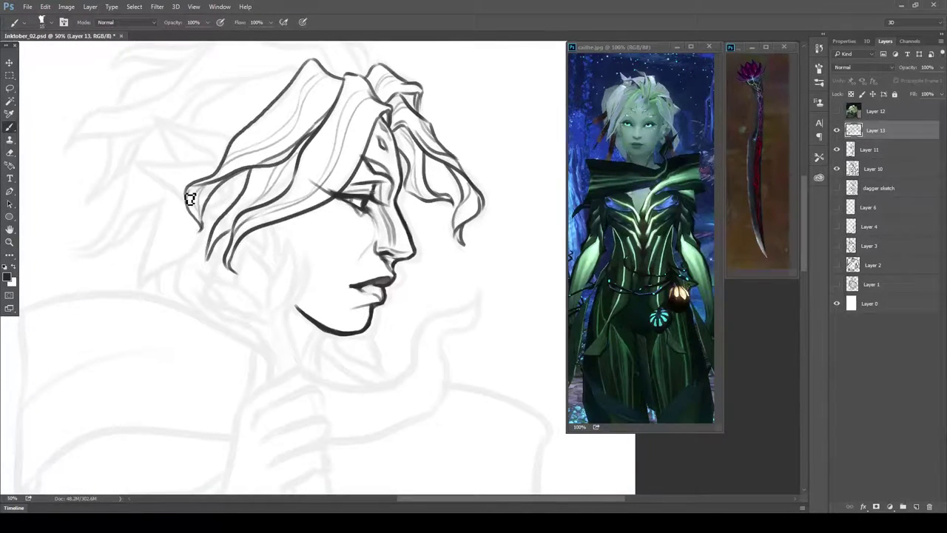
# - Ink a pointed elf ear with inner curls on new Layer 14
pyautogui.hotkey('ctrl', 'shift', 'alt', 'n')
pyautogui.moveTo(222, 134)
pyautogui.mouseDown()
pyautogui.moveTo(158, 112)
pyautogui.moveTo(220, 164)
pyautogui.mouseUp()
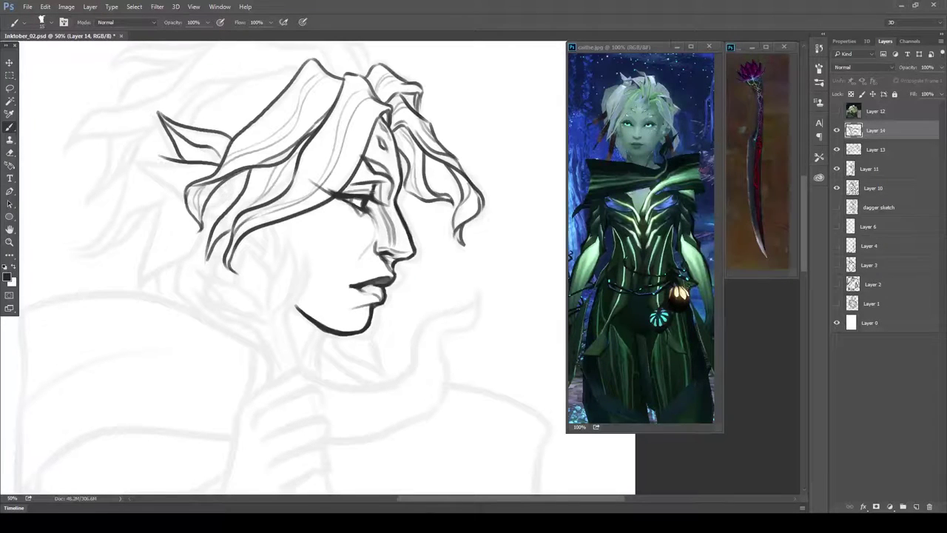
pyautogui.moveTo(156, 157)
pyautogui.mouseDown()
pyautogui.moveTo(211, 177)
pyautogui.moveTo(226, 214)
pyautogui.moveTo(207, 210)
pyautogui.mouseUp()
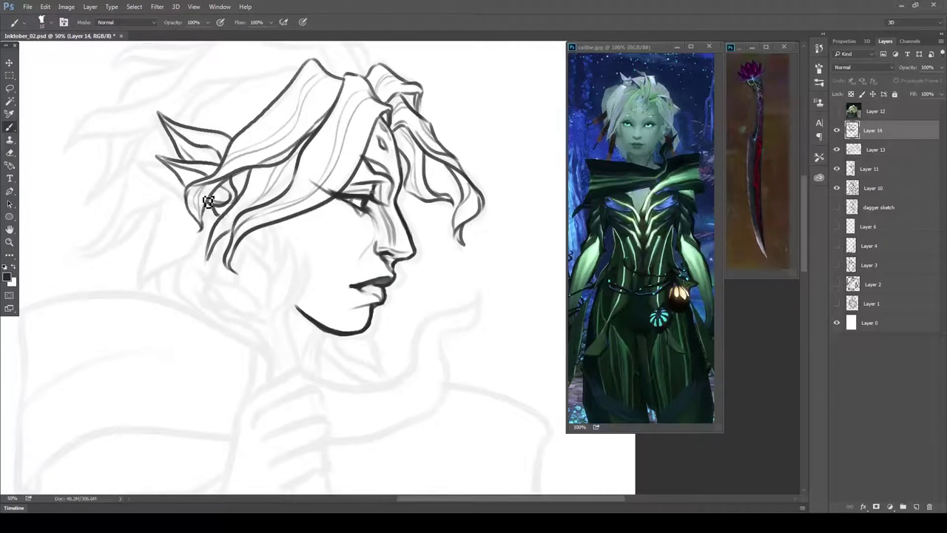
# - On hair Layer 13, ink top-left strands and strands hanging below the ear toward the neck
pyautogui.keyDown('ctrl'); pyautogui.click(331, 331); pyautogui.keyUp('ctrl')
pyautogui.keyDown('ctrl'); pyautogui.click(215, 116); pyautogui.keyUp('ctrl')
pyautogui.moveTo(178, 104); pyautogui.dragTo(296, 70)
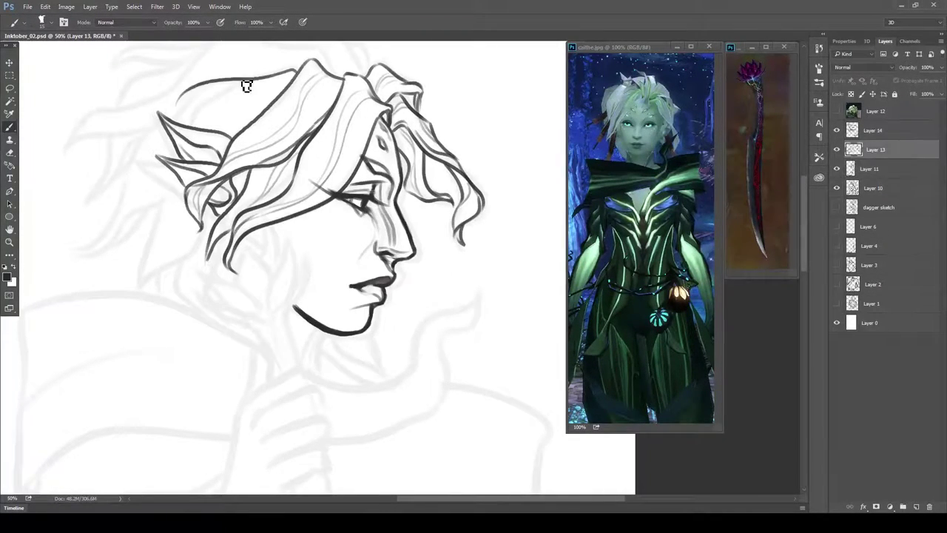
pyautogui.moveTo(222, 82); pyautogui.dragTo(71, 152)
pyautogui.moveTo(194, 124); pyautogui.dragTo(244, 81)
pyautogui.moveTo(230, 130); pyautogui.dragTo(290, 72)
pyautogui.moveTo(142, 145); pyautogui.dragTo(74, 251)
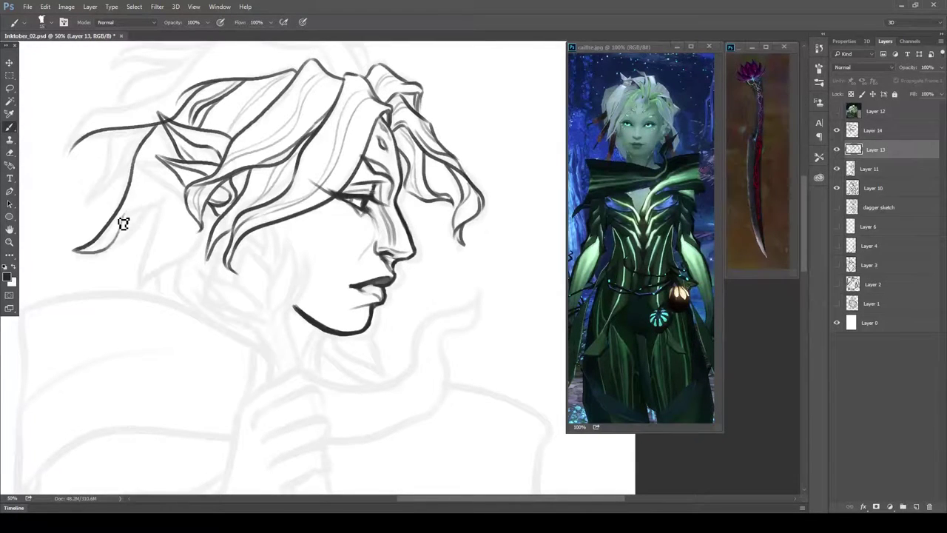
pyautogui.moveTo(182, 185); pyautogui.dragTo(118, 232)
pyautogui.moveTo(202, 204); pyautogui.dragTo(134, 288)
pyautogui.moveTo(179, 257); pyautogui.dragTo(202, 319)
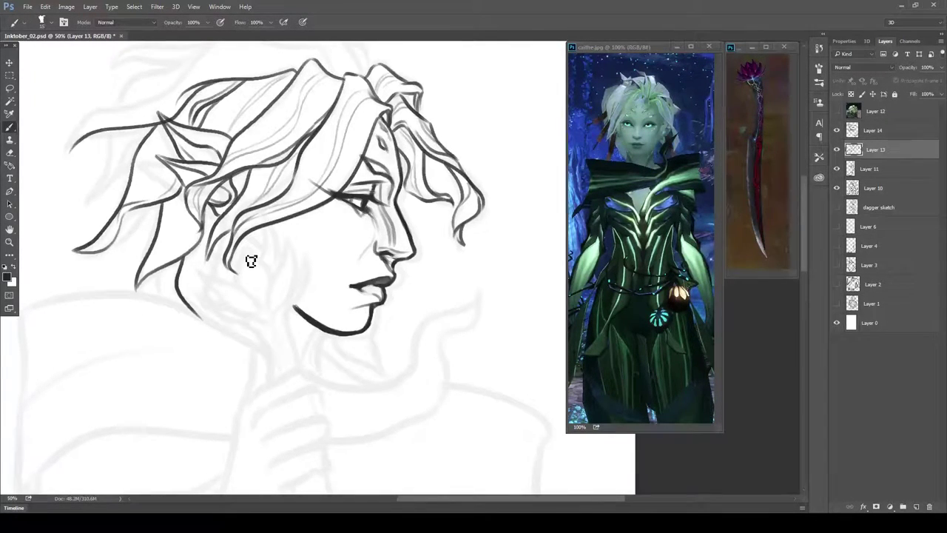
# - Add strands arcing over the crown and sweeping down the left side of the hair
pyautogui.scroll(5, 251, 261)
pyautogui.moveTo(366, 152)
pyautogui.mouseDown()
pyautogui.moveTo(226, 98)
pyautogui.moveTo(71, 222)
pyautogui.mouseUp()
pyautogui.moveTo(229, 104)
pyautogui.mouseDown()
pyautogui.moveTo(114, 141)
pyautogui.moveTo(85, 252)
pyautogui.mouseUp()
pyautogui.moveTo(178, 136); pyautogui.dragTo(114, 155)
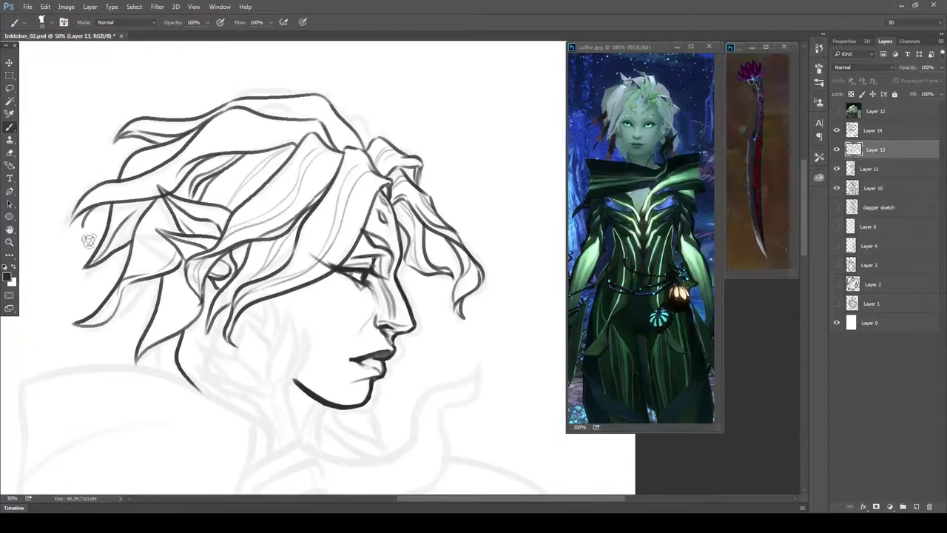
pyautogui.moveTo(209, 119)
pyautogui.mouseDown()
pyautogui.moveTo(291, 137)
pyautogui.moveTo(332, 108)
pyautogui.moveTo(366, 128)
pyautogui.mouseUp()
pyautogui.moveTo(176, 340); pyautogui.dragTo(188, 197)
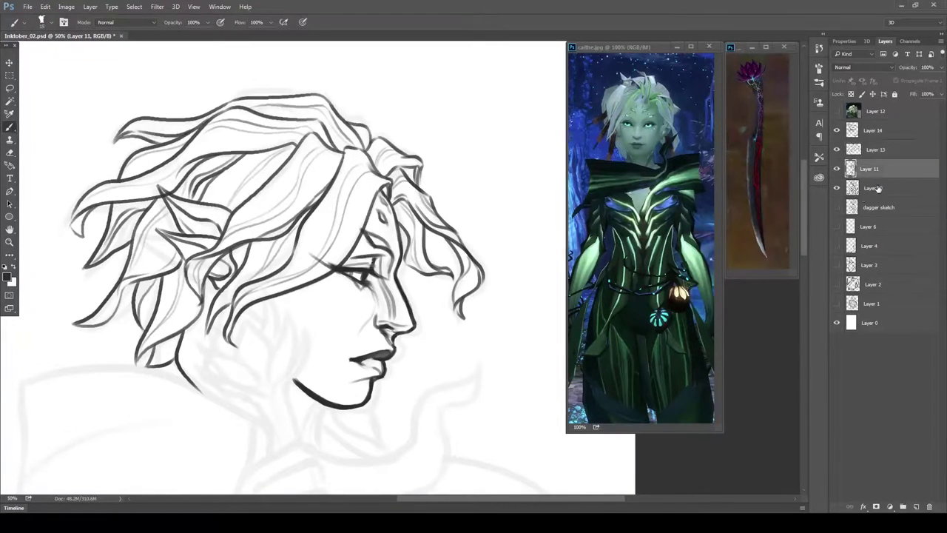
pyautogui.keyDown('ctrl'); pyautogui.click(412, 123); pyautogui.keyUp('ctrl')
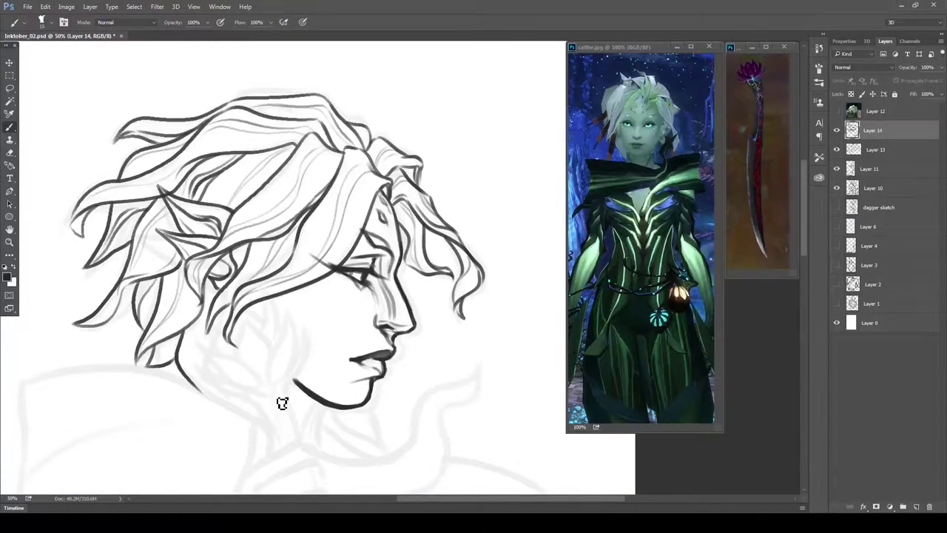
pyautogui.keyDown('ctrl'); pyautogui.click(170, 211); pyautogui.keyUp('ctrl')
pyautogui.press('e')
pyautogui.hotkey('ctrl', '-')
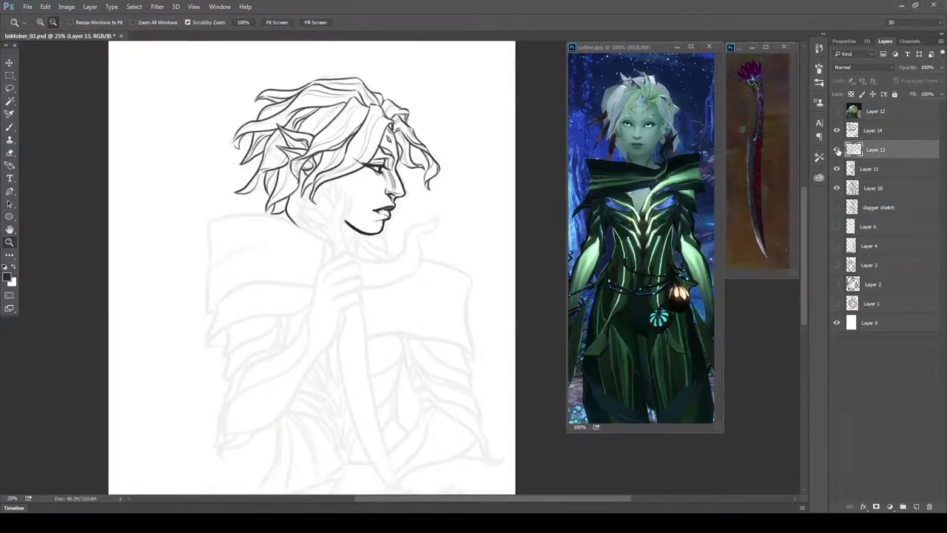
# - Ink leaf-like lotus petal shapes left of the chin
pyautogui.press('z')
pyautogui.click(873, 130)
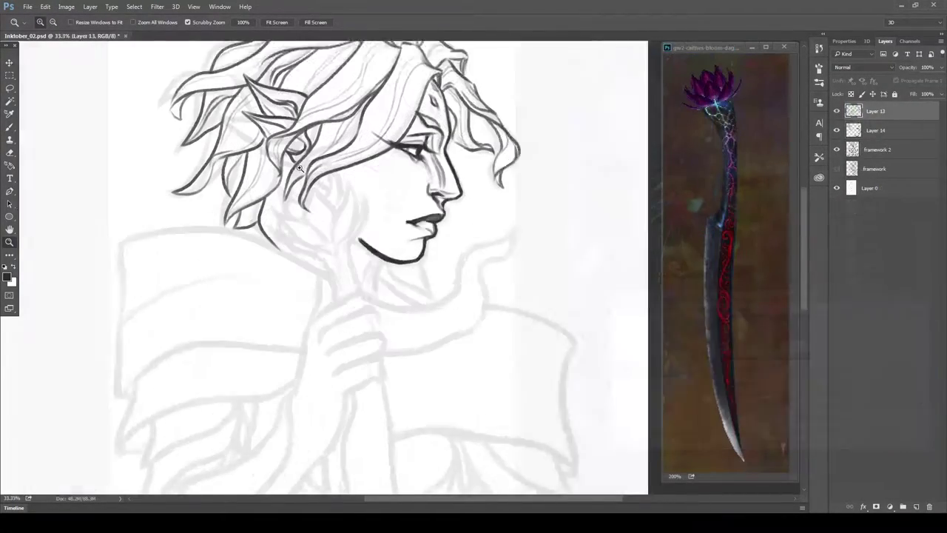
pyautogui.moveTo(370, 178); pyautogui.dragTo(348, 259)
pyautogui.hotkey('ctrl', 'z')
pyautogui.moveTo(360, 196); pyautogui.dragTo(342, 255)
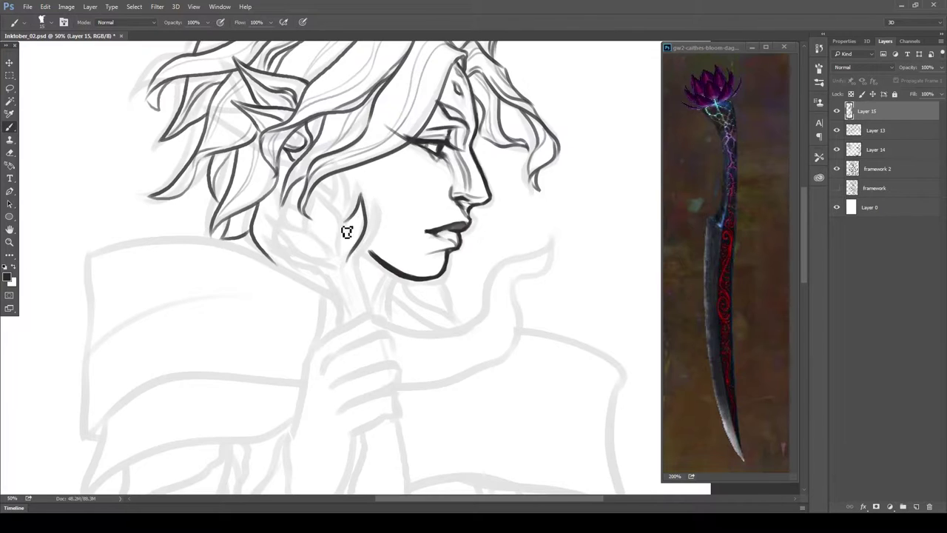
pyautogui.moveTo(337, 222)
pyautogui.mouseDown()
pyautogui.moveTo(277, 241)
pyautogui.moveTo(335, 263)
pyautogui.mouseUp()
pyautogui.moveTo(377, 211)
pyautogui.mouseDown()
pyautogui.moveTo(362, 255)
pyautogui.moveTo(370, 235)
pyautogui.mouseUp()
# - Add petal lines, a pointed upper petal and inner lines to the lotus bud
pyautogui.moveTo(264, 235); pyautogui.dragTo(276, 247)
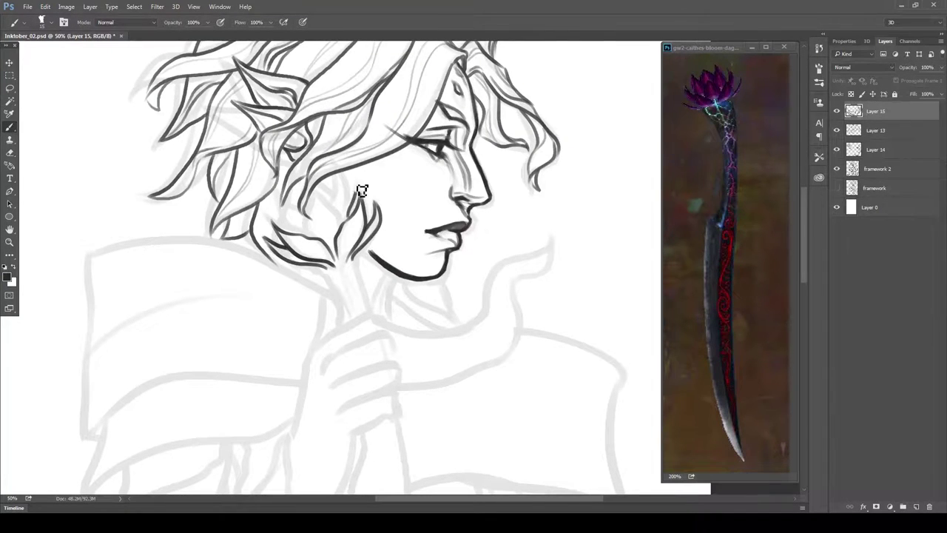
pyautogui.moveTo(357, 179); pyautogui.dragTo(380, 223)
pyautogui.moveTo(259, 211); pyautogui.dragTo(327, 242)
pyautogui.moveTo(352, 191)
pyautogui.mouseDown()
pyautogui.moveTo(325, 213)
pyautogui.moveTo(326, 191)
pyautogui.mouseUp()
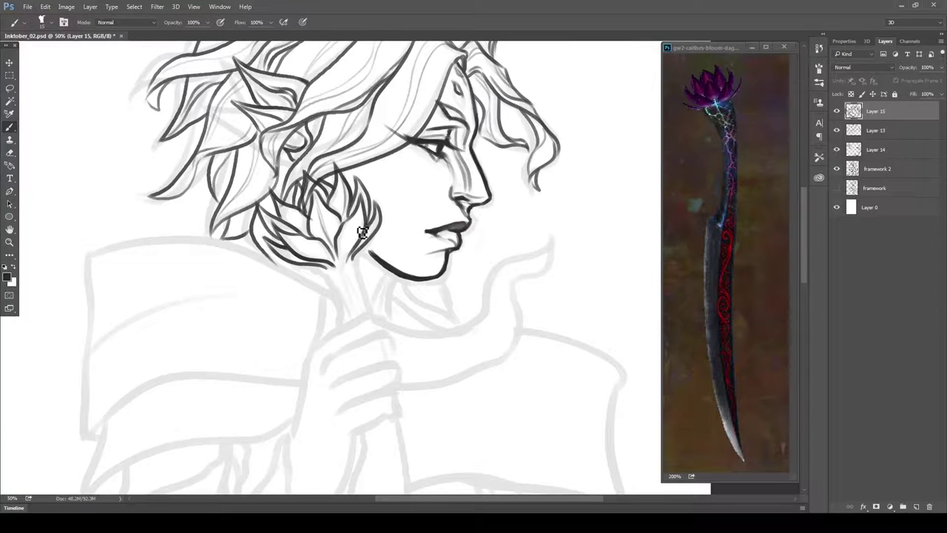
pyautogui.moveTo(366, 215); pyautogui.dragTo(349, 255)
pyautogui.moveTo(282, 209); pyautogui.dragTo(316, 236)
# - Rotate and reshape the flower cluster with Free Transform to sit by the chin
pyautogui.moveTo(327, 271); pyautogui.dragTo(341, 326)
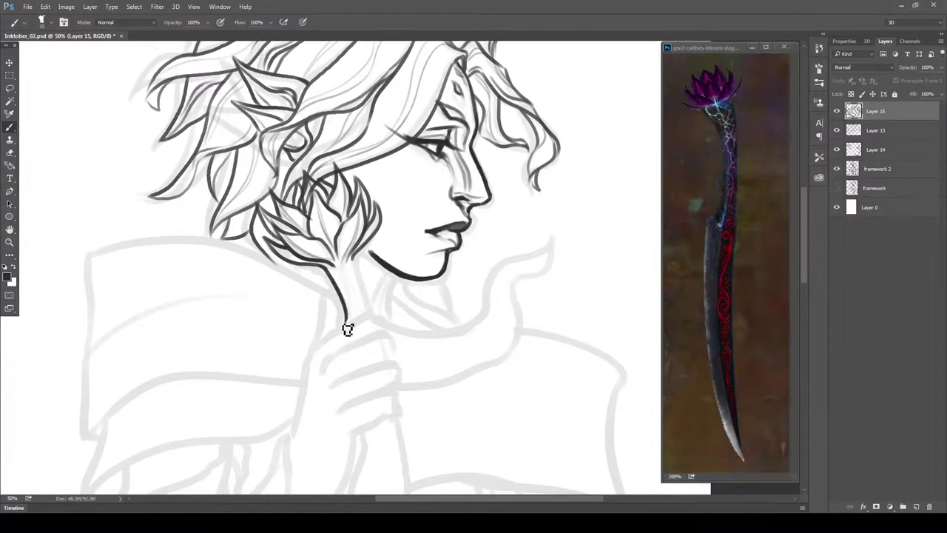
pyautogui.hotkey('ctrl', 'z')
pyautogui.hotkey('ctrl', 't')
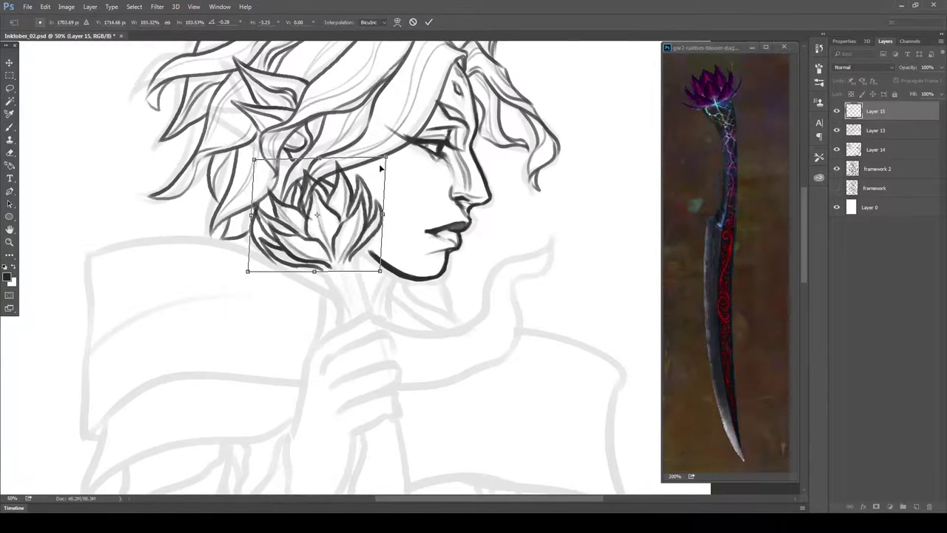
pyautogui.moveTo(381, 164); pyautogui.dragTo(366, 309)
pyautogui.press('Return')
# - Ink both edges of the stem below the flower
pyautogui.moveTo(330, 268); pyautogui.dragTo(347, 316)
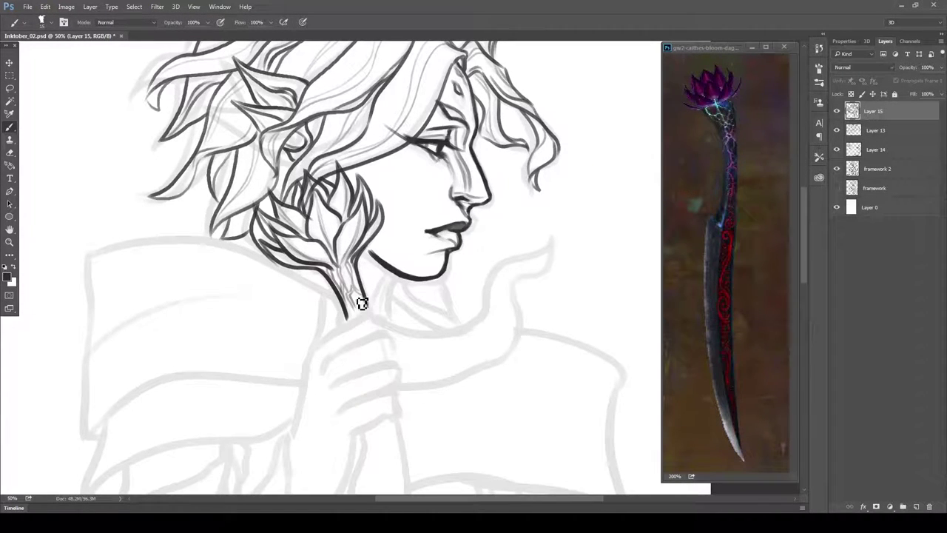
pyautogui.press('e')
pyautogui.hotkey('alt', '[')
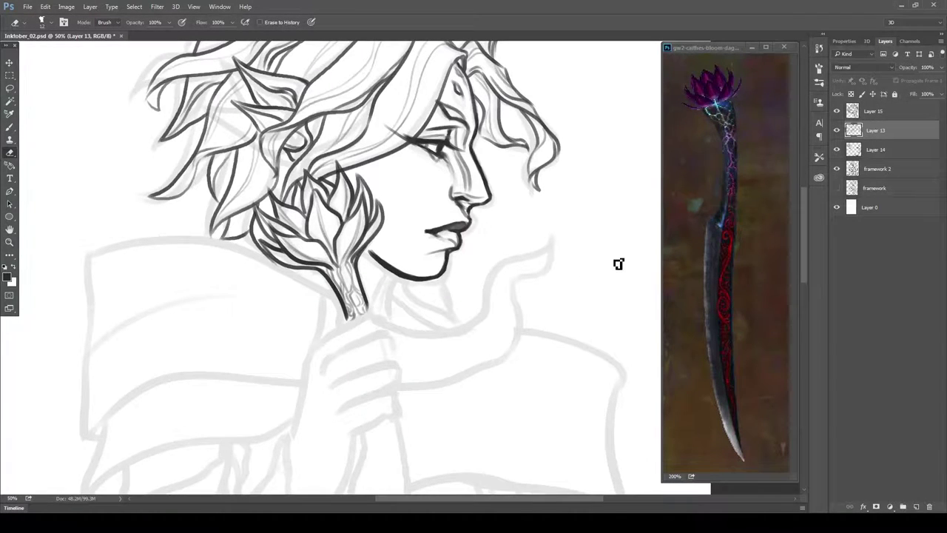
pyautogui.scroll(-2, 618, 264)
# - Ink the curled fingers gripping the stem and the knuckle line across the hand
pyautogui.hotkey('alt', ']')
pyautogui.press('b')
pyautogui.moveTo(327, 236)
pyautogui.mouseDown()
pyautogui.moveTo(310, 304)
pyautogui.moveTo(398, 305)
pyautogui.mouseUp()
pyautogui.moveTo(358, 332); pyautogui.dragTo(403, 349)
pyautogui.moveTo(390, 290); pyautogui.dragTo(355, 319)
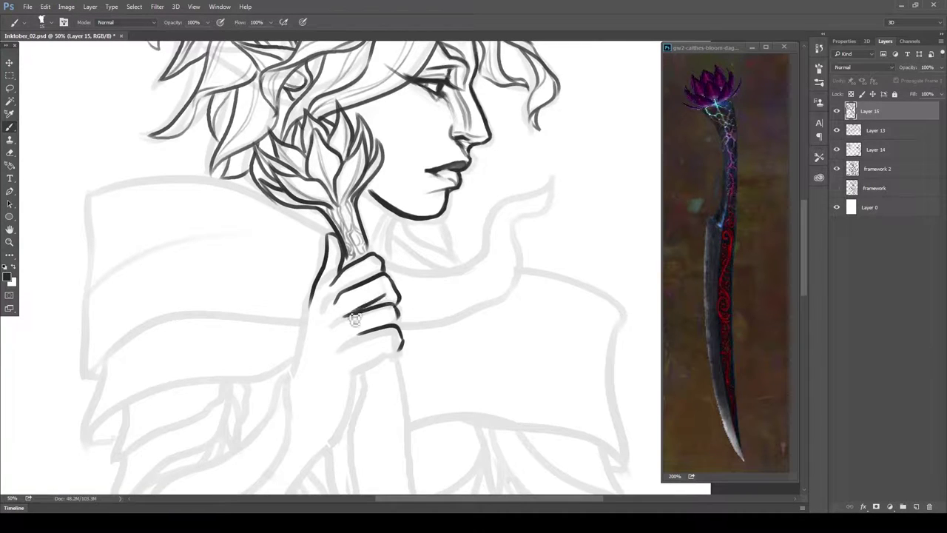
pyautogui.moveTo(301, 342); pyautogui.dragTo(317, 305)
pyautogui.moveTo(399, 303); pyautogui.dragTo(342, 303)
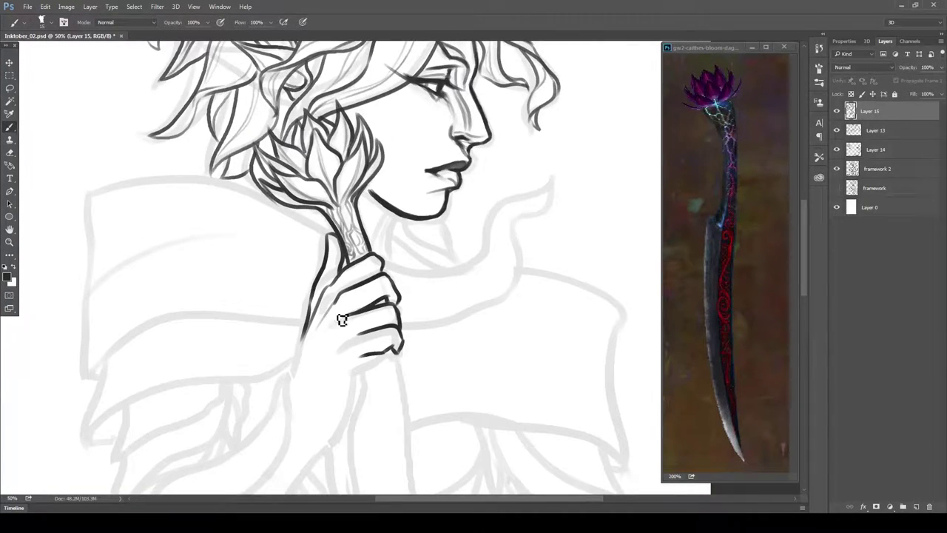
# - Ink the outer and inner wrist contours running down below the hand
pyautogui.moveTo(370, 353); pyautogui.dragTo(354, 394)
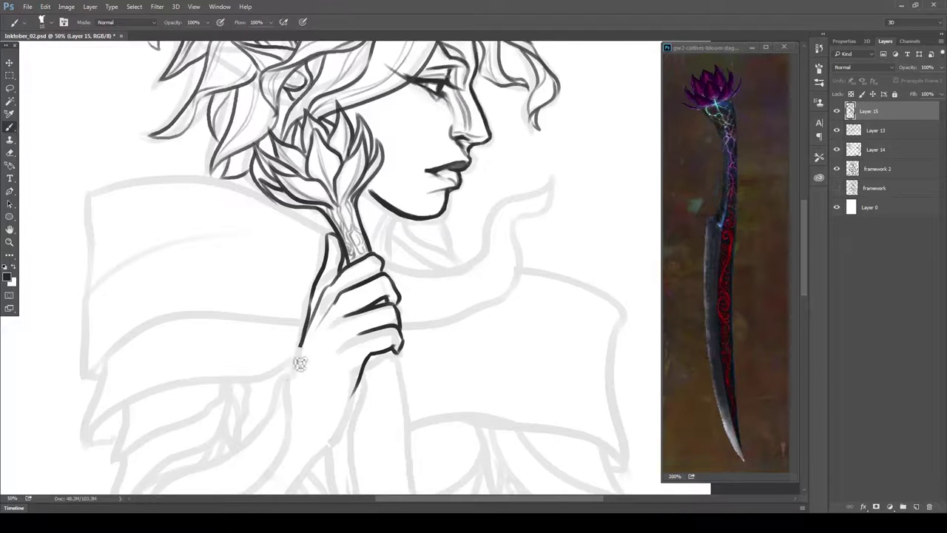
pyautogui.moveTo(303, 340); pyautogui.dragTo(293, 379)
pyautogui.moveTo(364, 353); pyautogui.dragTo(320, 412)
pyautogui.moveTo(358, 385); pyautogui.dragTo(326, 424)
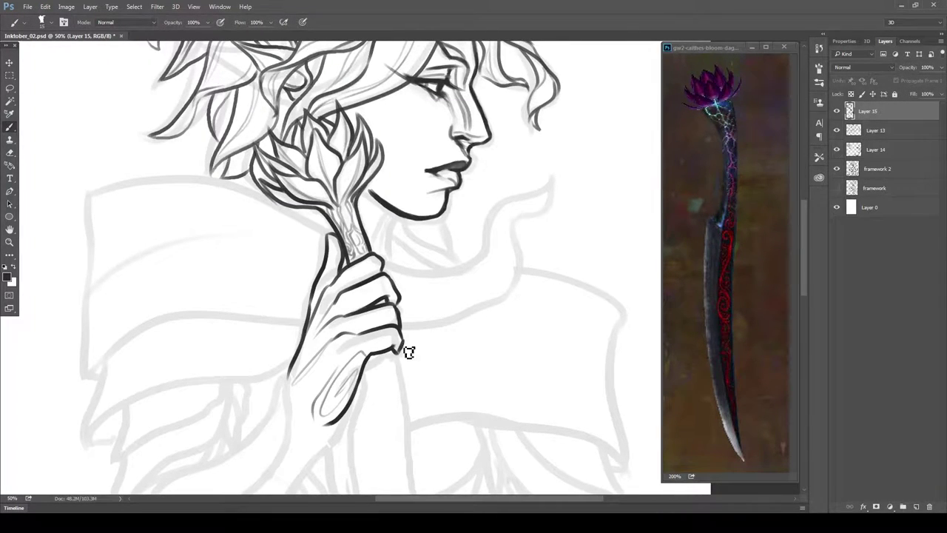
# - Ink the outer and lower forearm contours, ending with a hooked stroke at the sleeve
pyautogui.scroll(-5, 281, 207)
pyautogui.moveTo(284, 220)
pyautogui.mouseDown()
pyautogui.moveTo(275, 313)
pyautogui.moveTo(111, 406)
pyautogui.moveTo(204, 309)
pyautogui.moveTo(123, 385)
pyautogui.moveTo(100, 435)
pyautogui.mouseUp()
pyautogui.moveTo(282, 216); pyautogui.dragTo(282, 302)
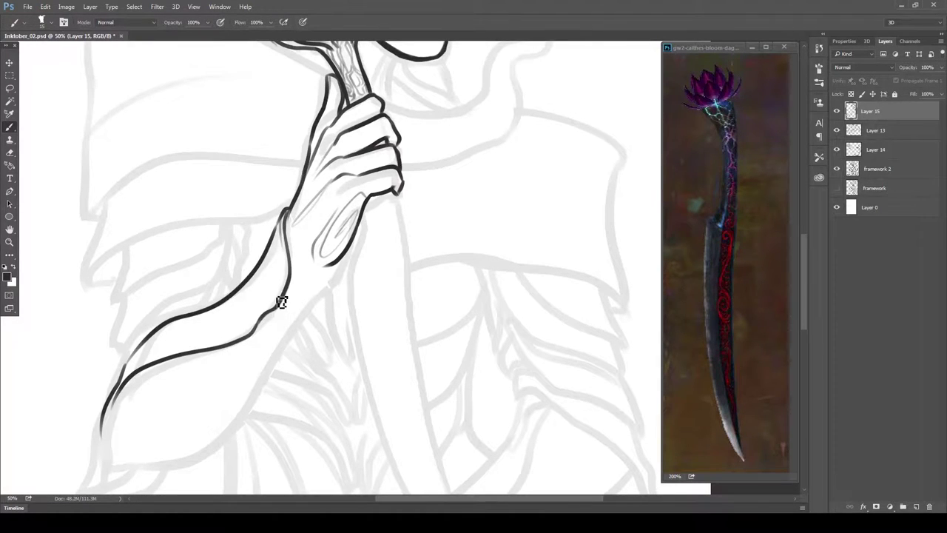
pyautogui.moveTo(336, 260)
pyautogui.mouseDown()
pyautogui.moveTo(252, 383)
pyautogui.moveTo(118, 488)
pyautogui.mouseUp()
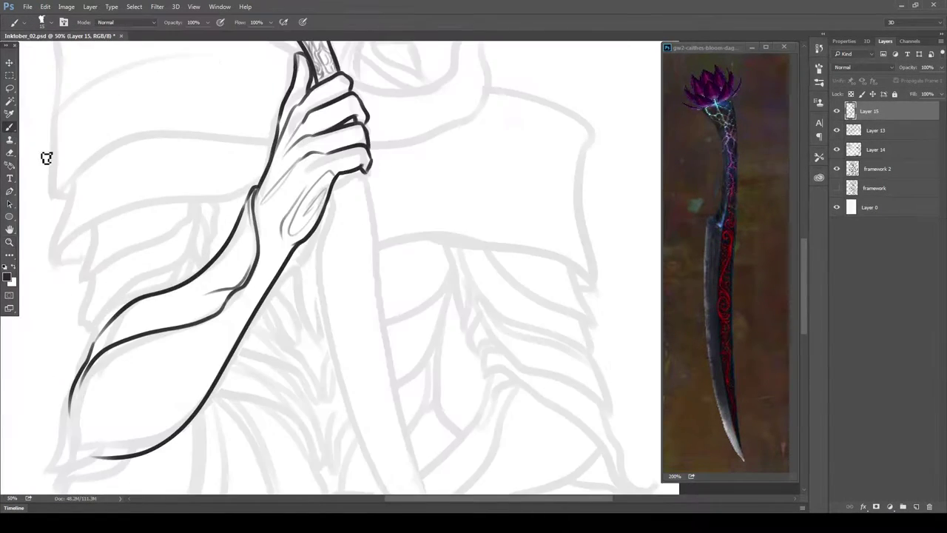
pyautogui.moveTo(300, 244); pyautogui.dragTo(248, 333)
pyautogui.moveTo(134, 322)
pyautogui.mouseDown()
pyautogui.moveTo(66, 418)
pyautogui.moveTo(99, 461)
pyautogui.moveTo(95, 485)
pyautogui.moveTo(70, 490)
pyautogui.mouseUp()
# - Add the forearm's upper contour and thin inner forearm lines
pyautogui.scroll(-3, 74, 444)
pyautogui.moveTo(111, 238); pyautogui.dragTo(218, 183)
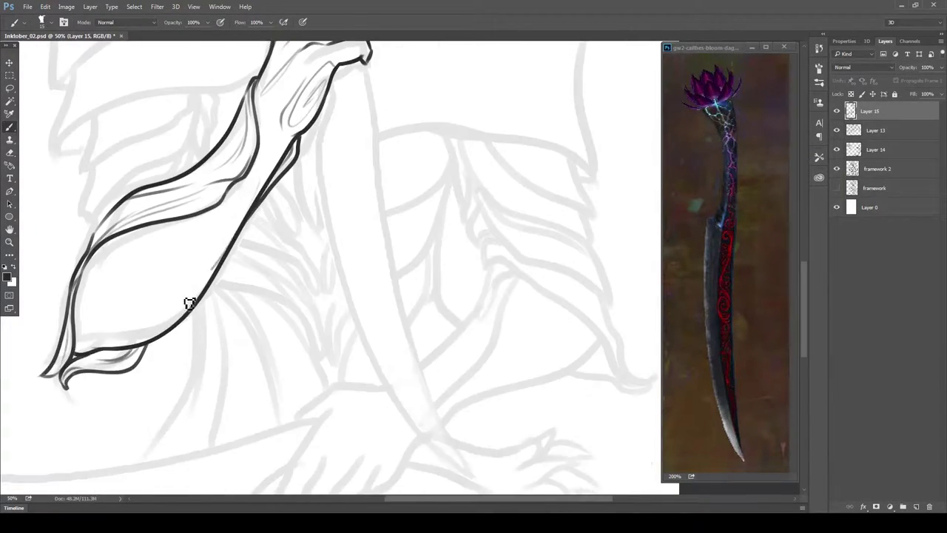
pyautogui.moveTo(190, 302); pyautogui.dragTo(93, 337)
pyautogui.moveTo(244, 205); pyautogui.dragTo(89, 326)
# - Ink the curved blade's two edges and its inner line down to the tip
pyautogui.scroll(3, 807, 306)
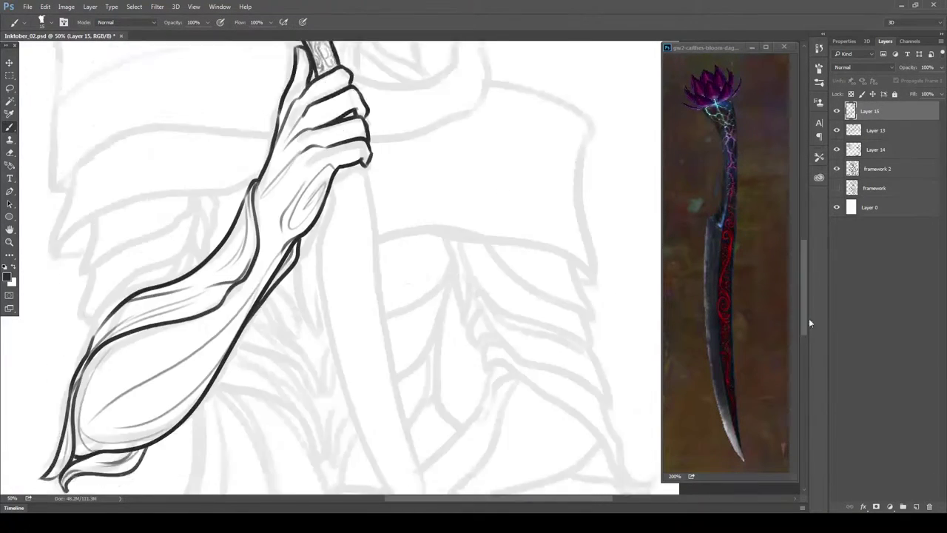
pyautogui.hotkey('ctrl', '-')
pyautogui.moveTo(270, 166); pyautogui.dragTo(333, 435)
pyautogui.moveTo(240, 235); pyautogui.dragTo(351, 454)
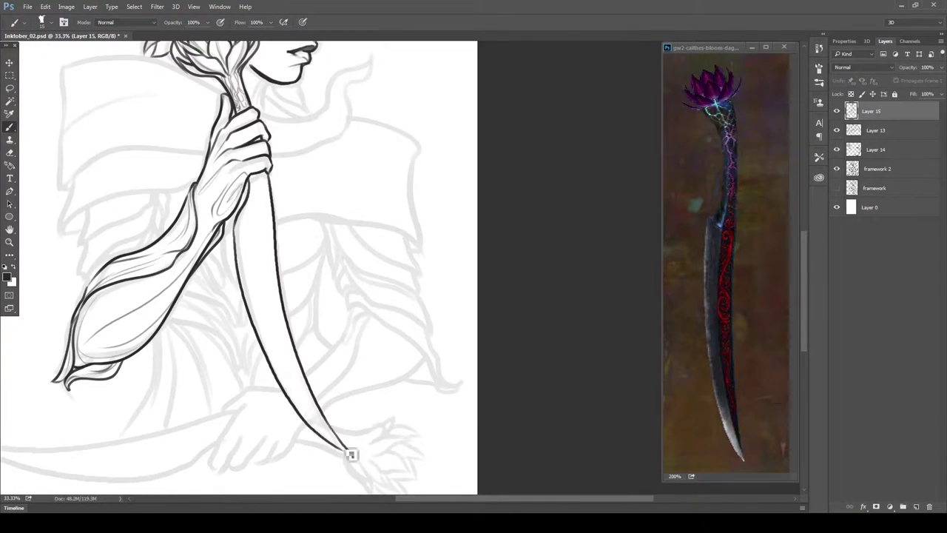
pyautogui.moveTo(261, 181); pyautogui.dragTo(354, 459)
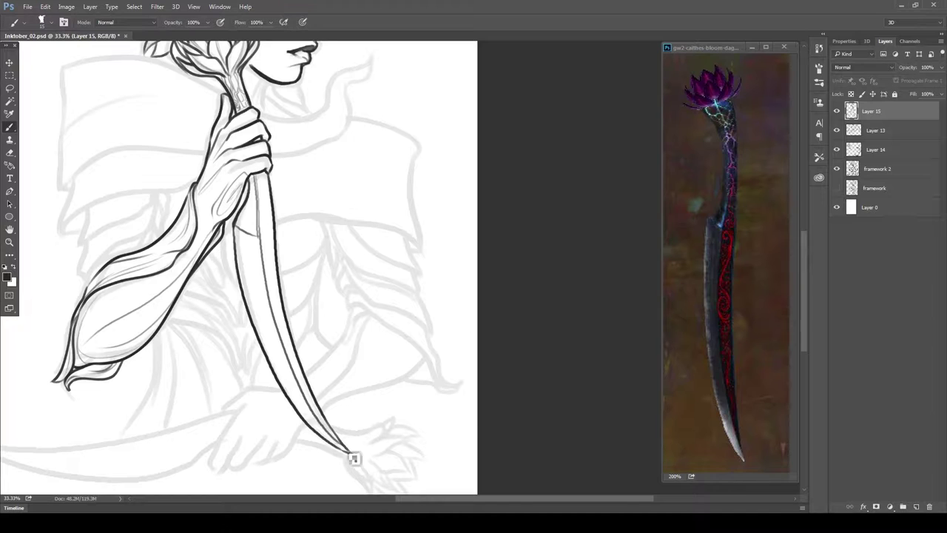
pyautogui.scroll(5, 268, 280)
pyautogui.scroll(-8, 268, 280)
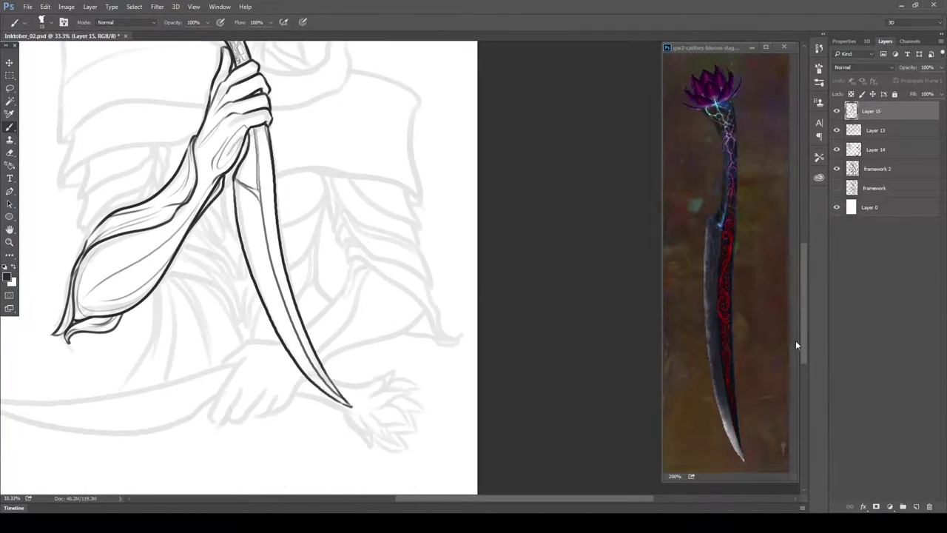
# - On a new layer, begin the second forearm with a hooked stroke
pyautogui.hotkey('ctrl', 'shift', 'alt', 'n')
pyautogui.hotkey('ctrl', '+')
pyautogui.moveTo(429, 180)
pyautogui.mouseDown()
pyautogui.moveTo(375, 243)
pyautogui.moveTo(211, 326)
pyautogui.moveTo(200, 410)
pyautogui.mouseUp()
# - Ink the lower hand's outline, the long curved stroke and the forearm contour to the hand
pyautogui.moveTo(242, 368)
pyautogui.mouseDown()
pyautogui.moveTo(220, 414)
pyautogui.moveTo(270, 374)
pyautogui.mouseUp()
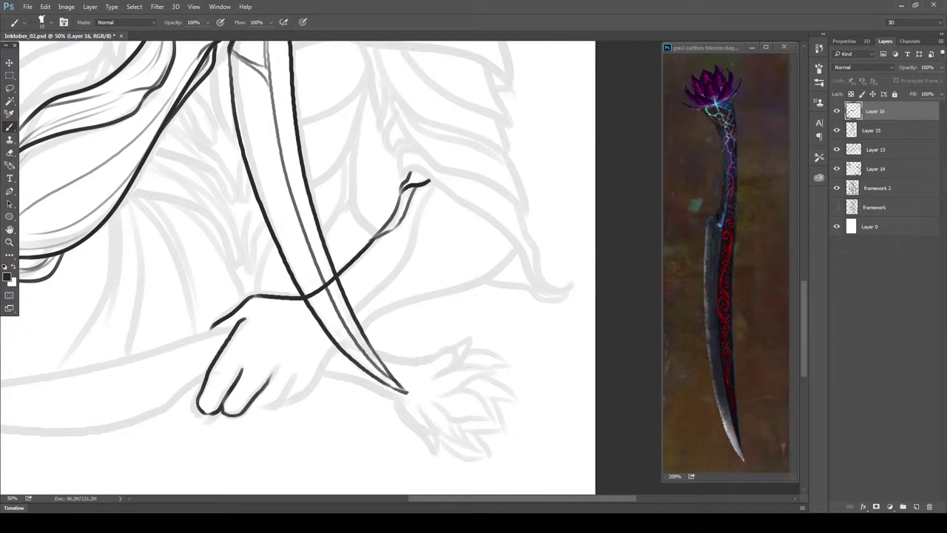
pyautogui.moveTo(285, 409); pyautogui.dragTo(325, 361)
pyautogui.moveTo(304, 392); pyautogui.dragTo(518, 259)
pyautogui.hotkey('ctrl', 'z')
pyautogui.moveTo(346, 345); pyautogui.dragTo(322, 366)
pyautogui.moveTo(516, 249); pyautogui.dragTo(285, 361)
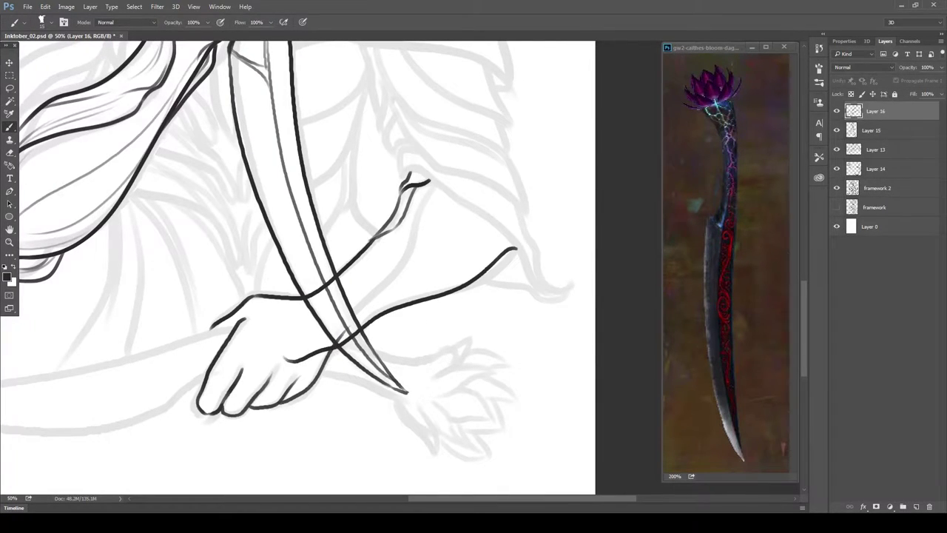
pyautogui.moveTo(510, 242); pyautogui.dragTo(444, 280)
pyautogui.moveTo(435, 181)
pyautogui.mouseDown()
pyautogui.moveTo(391, 282)
pyautogui.moveTo(287, 346)
pyautogui.mouseUp()
# - Erase arm lines crossing the blade, then add sleeve hatching and hand detail marks
pyautogui.hotkey('ctrl', 'z')
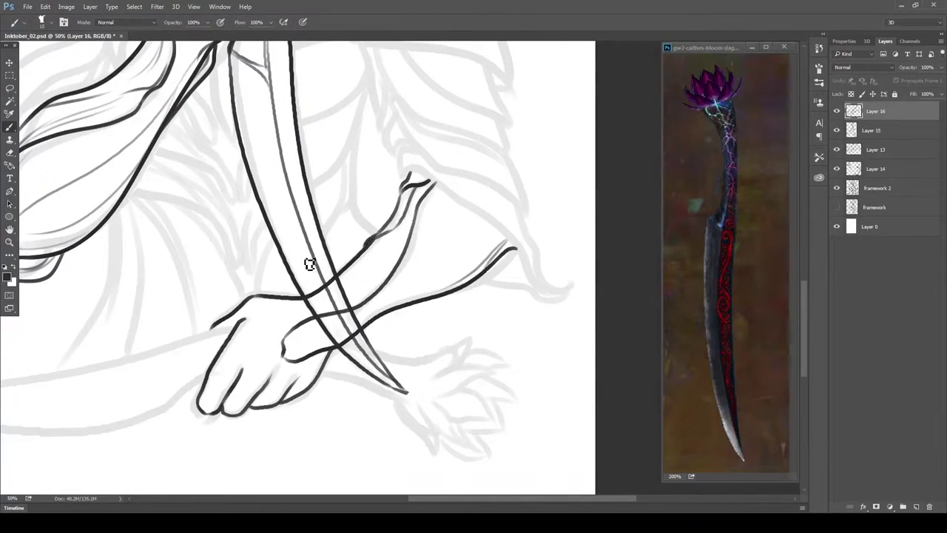
pyautogui.rightClick(315, 303)
pyautogui.press('Escape')
pyautogui.moveTo(329, 300); pyautogui.dragTo(318, 362)
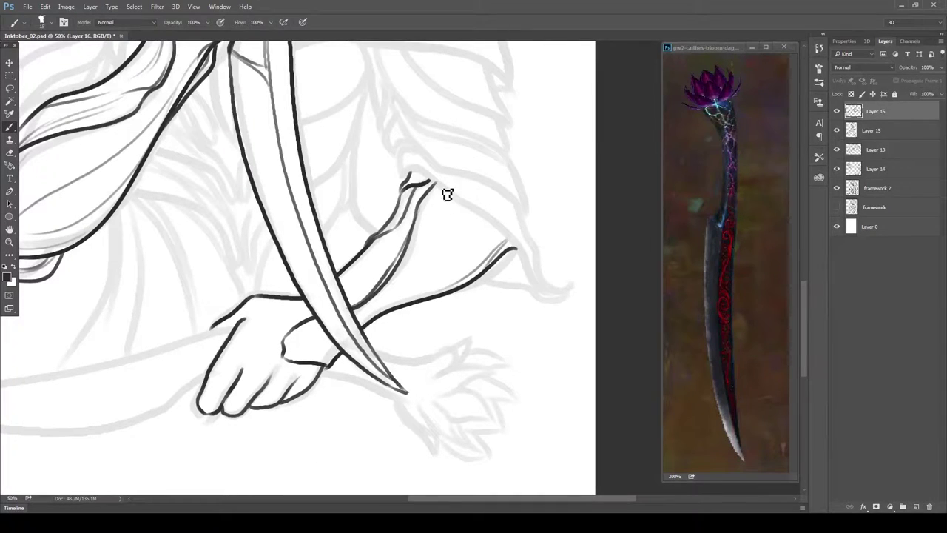
pyautogui.moveTo(444, 196); pyautogui.dragTo(347, 325)
pyautogui.moveTo(481, 235); pyautogui.dragTo(355, 317)
pyautogui.moveTo(473, 248); pyautogui.dragTo(374, 317)
pyautogui.hotkey('ctrl', 'z')
pyautogui.moveTo(275, 350); pyautogui.dragTo(250, 388)
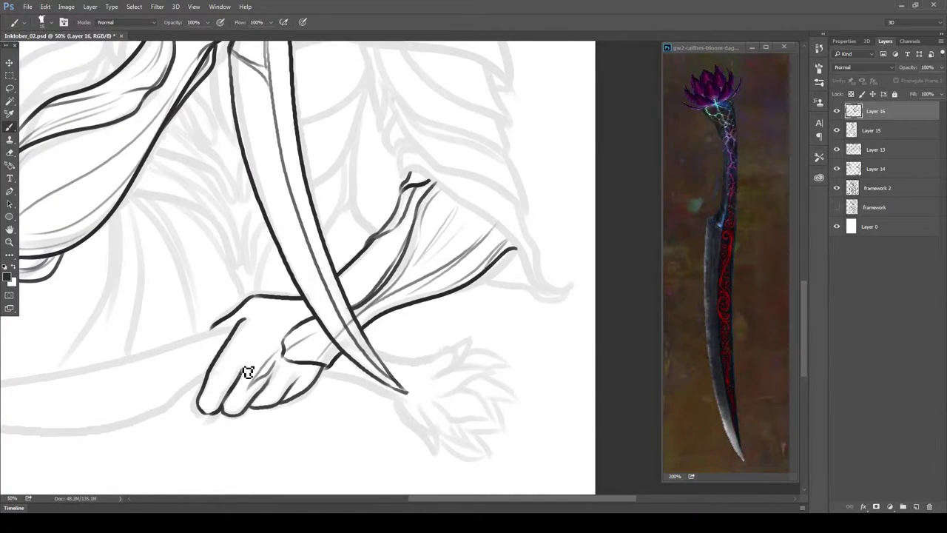
# - Redraw the horizontal blade's lower edge starting from the tip
pyautogui.press('z')
pyautogui.scroll(-2, 336, 296)
pyautogui.scroll(-2, 501, 182)
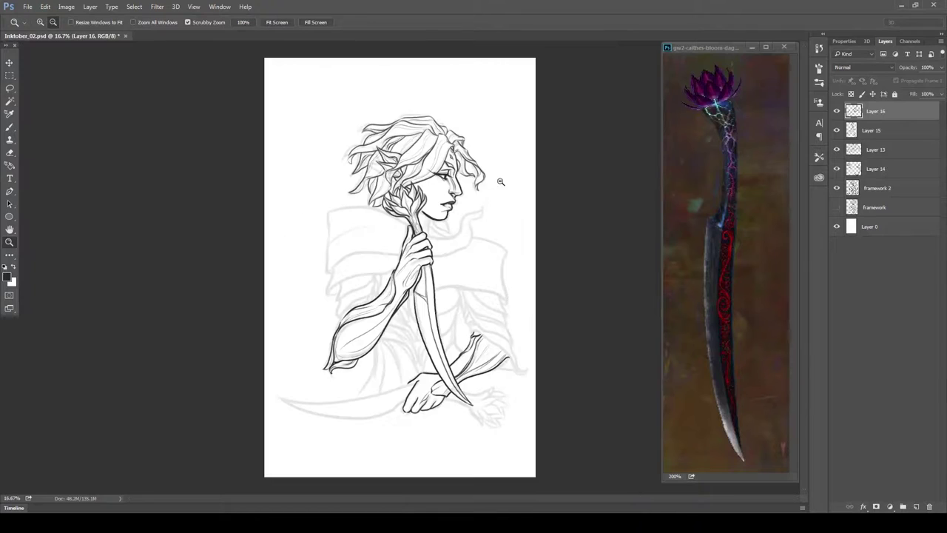
pyautogui.scroll(2, 521, 385)
pyautogui.scroll(-3, 521, 384)
pyautogui.press('b')
pyautogui.moveTo(326, 336)
pyautogui.mouseDown()
pyautogui.moveTo(64, 356)
pyautogui.moveTo(229, 392)
pyautogui.mouseUp()
pyautogui.hotkey('ctrl', 'z')
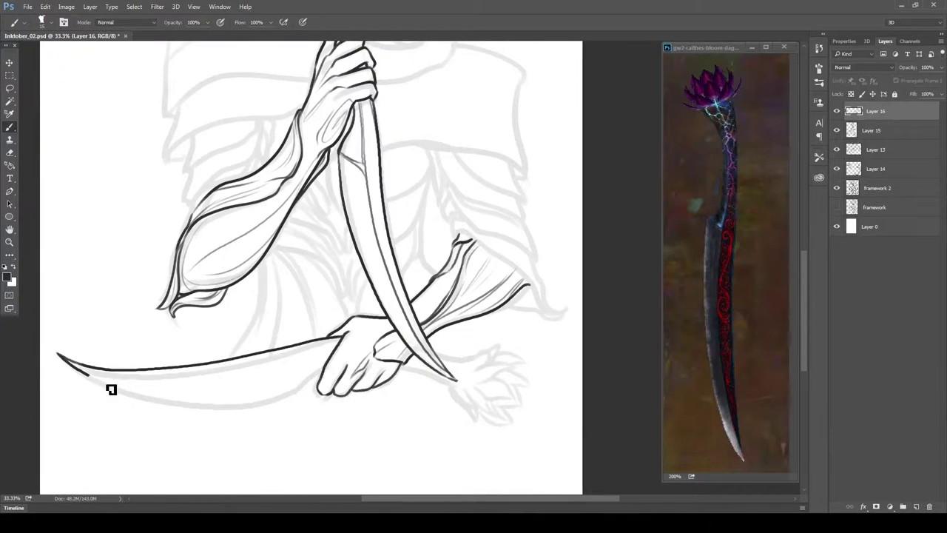
pyautogui.moveTo(59, 357); pyautogui.dragTo(318, 368)
pyautogui.hotkey('ctrl', 'z')
pyautogui.moveTo(64, 360)
pyautogui.mouseDown()
pyautogui.moveTo(298, 387)
pyautogui.moveTo(338, 363)
pyautogui.moveTo(97, 376)
pyautogui.moveTo(347, 353)
pyautogui.mouseUp()
# - Ink the blade's lower edge from hand to tip and an inner line along the upright blade
pyautogui.hotkey('ctrl', 'z')
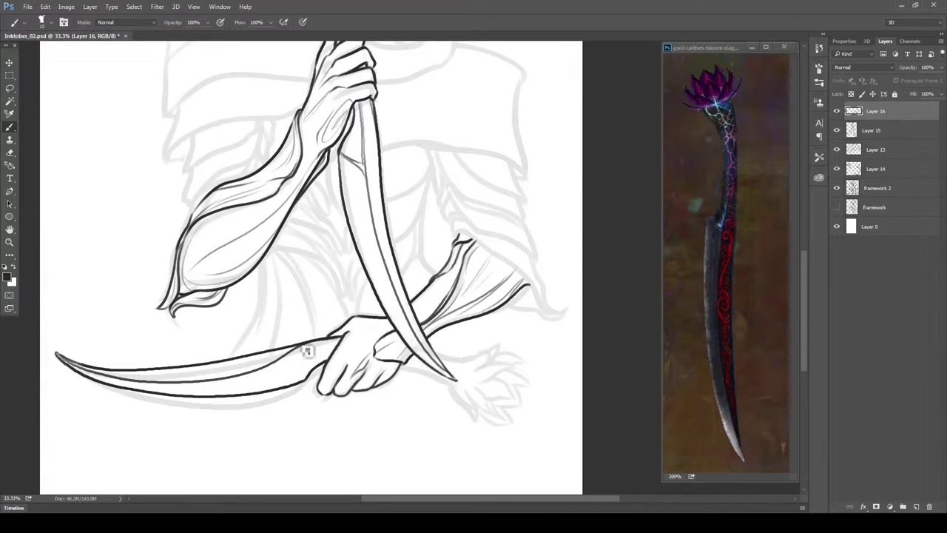
pyautogui.hotkey('ctrl', 'z')
pyautogui.moveTo(399, 366); pyautogui.dragTo(445, 382)
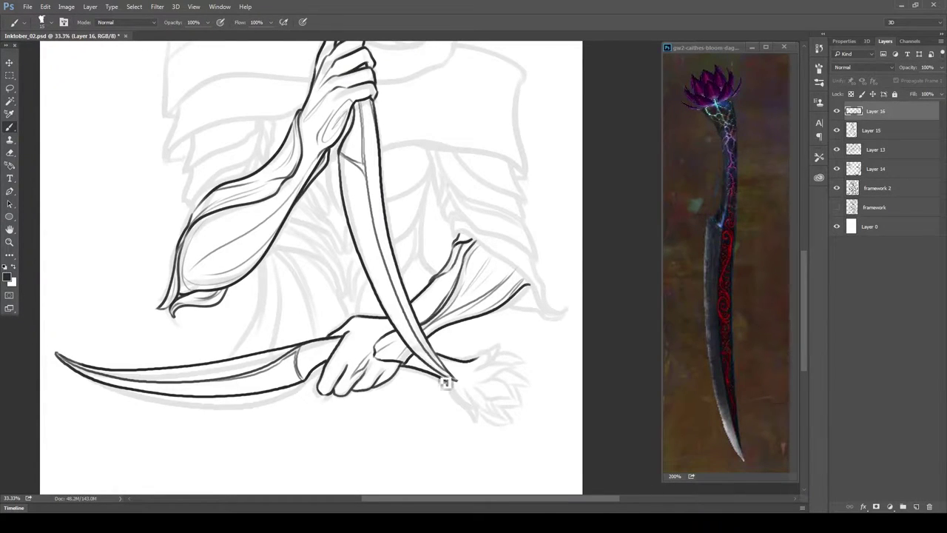
pyautogui.scroll(3, 352, 140)
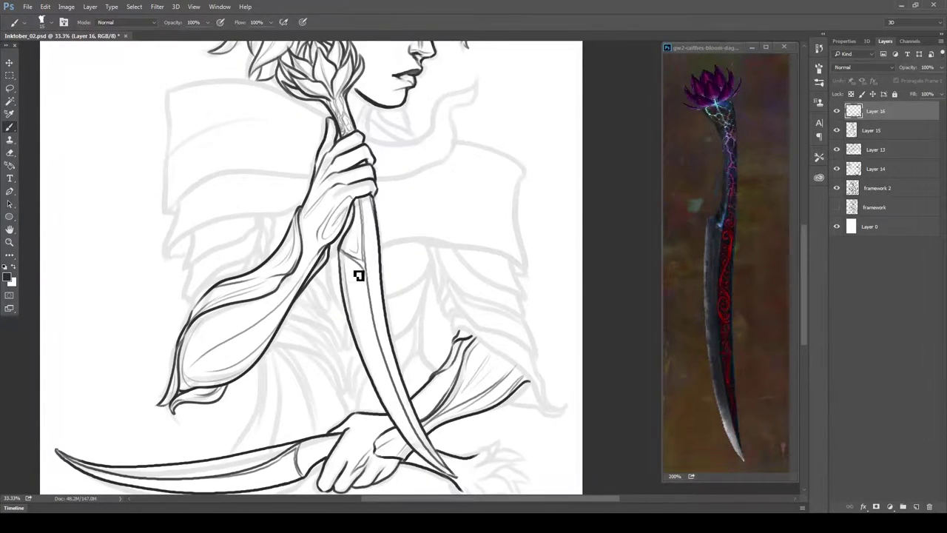
pyautogui.moveTo(358, 277); pyautogui.dragTo(400, 417)
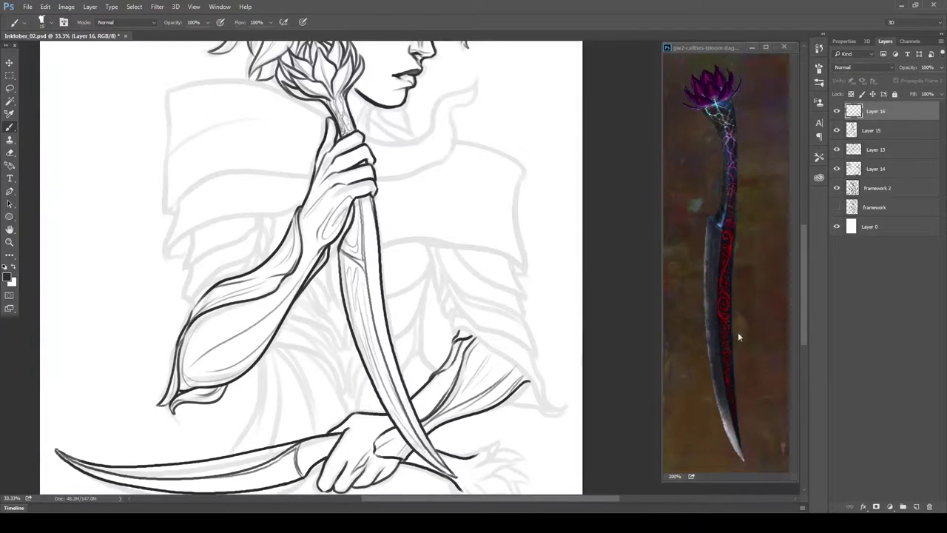
pyautogui.moveTo(801, 310)
pyautogui.mouseDown()
pyautogui.moveTo(801, 336)
pyautogui.moveTo(799, 258)
pyautogui.mouseUp()
# - Copy the lotus flower head onto the dagger's pommel and erase the overlapping lines
pyautogui.press('l')
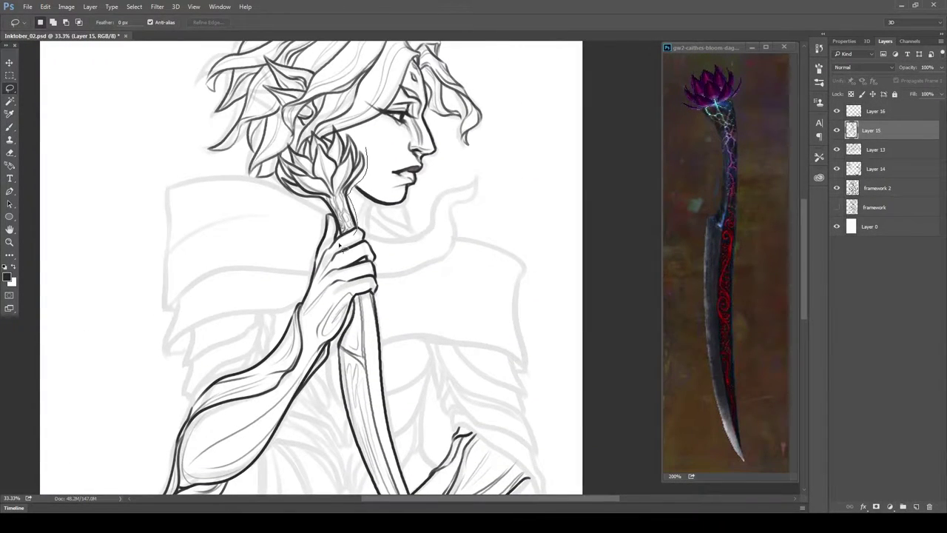
pyautogui.hotkey('ctrl', 'j')
pyautogui.hotkey('ctrl', 't')
pyautogui.scroll(-5, 333, 222)
pyautogui.moveTo(489, 148); pyautogui.dragTo(481, 311)
pyautogui.moveTo(348, 244); pyautogui.dragTo(329, 203)
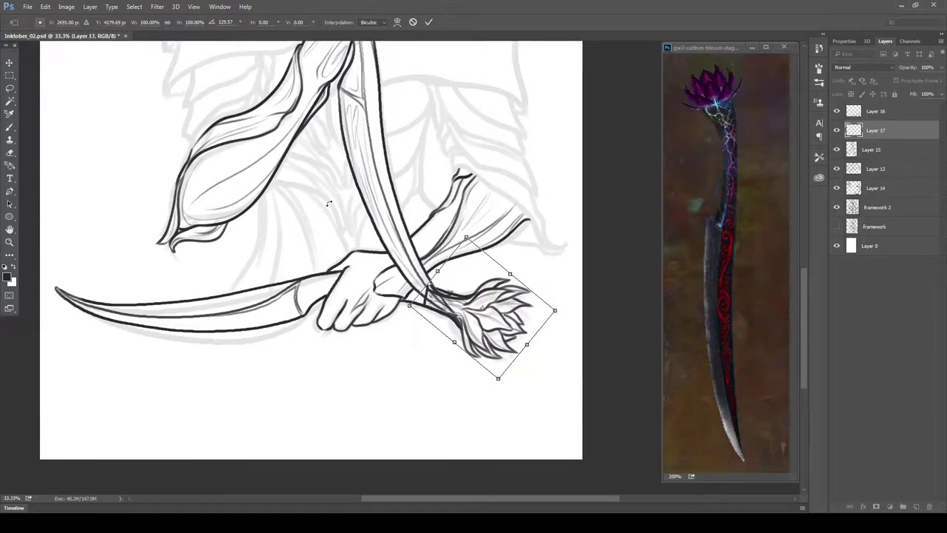
pyautogui.press('Return')
pyautogui.press('e')
pyautogui.moveTo(428, 290); pyautogui.dragTo(459, 299)
pyautogui.moveTo(805, 329); pyautogui.dragTo(804, 259)
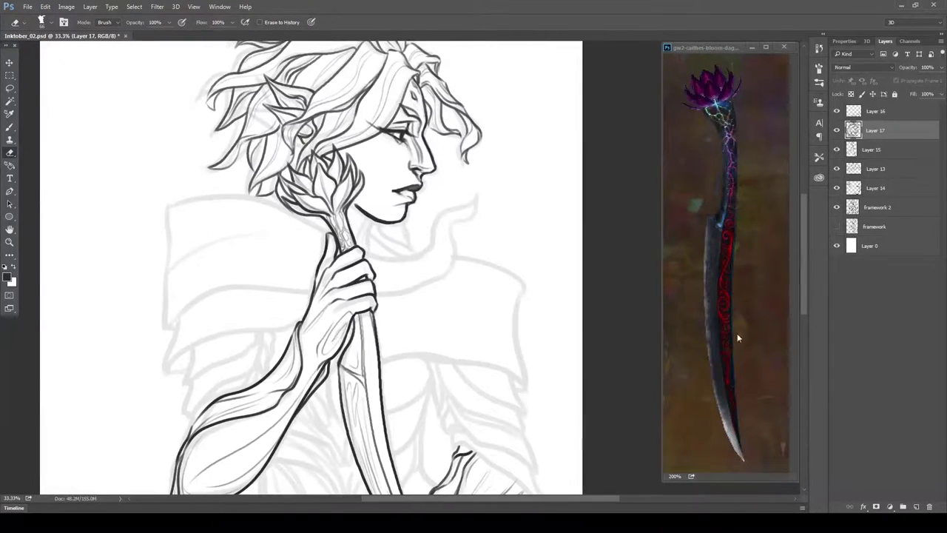
# - On a new layer, close the reference image and begin the cape's collar outline
pyautogui.hotkey('ctrl', 'shift', 'alt', 'n')
pyautogui.click(783, 47)
pyautogui.press('b')
pyautogui.moveTo(167, 205)
pyautogui.mouseDown()
pyautogui.moveTo(436, 253)
pyautogui.moveTo(474, 198)
pyautogui.moveTo(382, 298)
pyautogui.moveTo(170, 326)
pyautogui.mouseUp()
# - Ink the collar's inner line, left edge and tip, and touch up the scarf by the neck
pyautogui.moveTo(176, 241); pyautogui.dragTo(318, 237)
pyautogui.moveTo(167, 209); pyautogui.dragTo(170, 333)
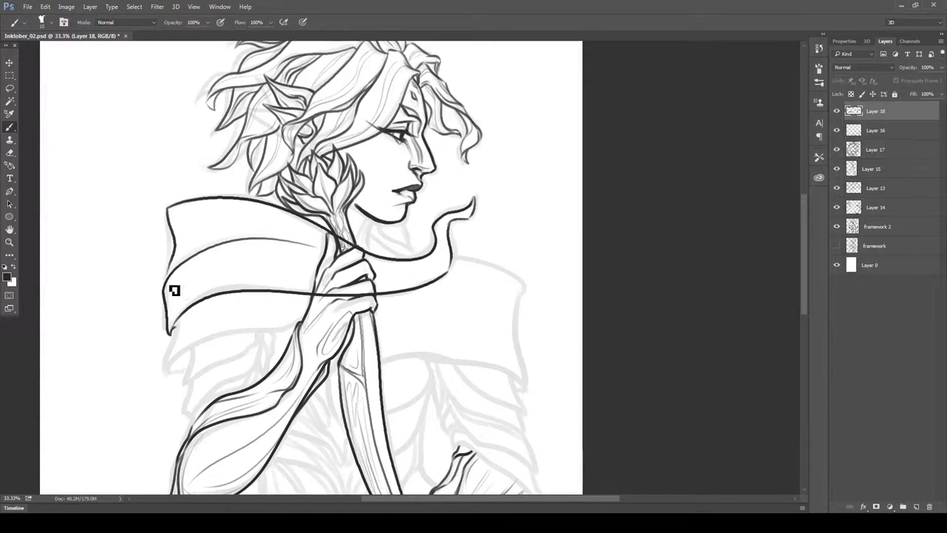
pyautogui.moveTo(362, 260); pyautogui.dragTo(445, 244)
pyautogui.moveTo(171, 329)
pyautogui.mouseDown()
pyautogui.moveTo(180, 360)
pyautogui.moveTo(387, 300)
pyautogui.moveTo(427, 317)
pyautogui.mouseUp()
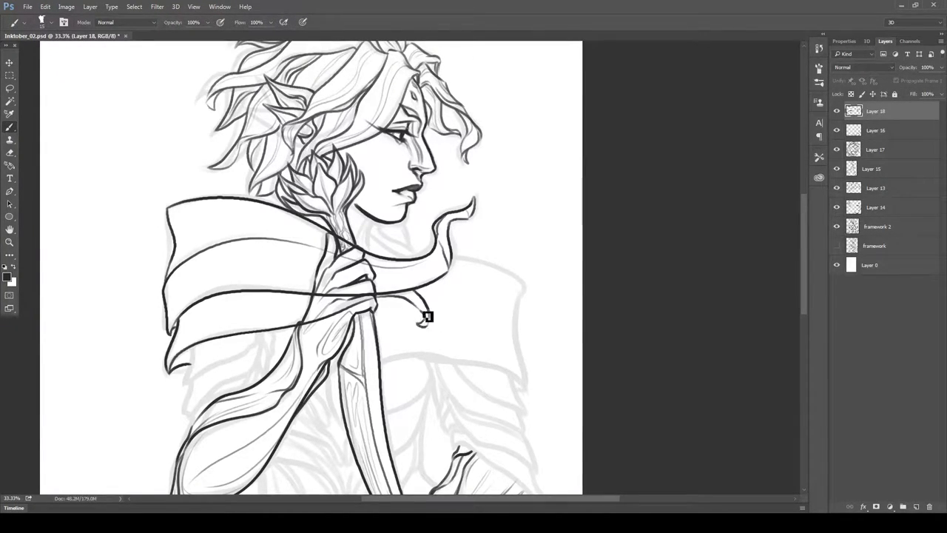
# - On a new layer, ink the curling shoulder piece and its upper bands, erasing the line crossing the hand
pyautogui.hotkey('ctrl', 'shift', 'alt', 'n')
pyautogui.moveTo(370, 255)
pyautogui.mouseDown()
pyautogui.moveTo(528, 296)
pyautogui.moveTo(520, 391)
pyautogui.mouseUp()
pyautogui.hotkey('ctrl', 'z')
pyautogui.moveTo(381, 299)
pyautogui.mouseDown()
pyautogui.moveTo(532, 303)
pyautogui.moveTo(522, 392)
pyautogui.moveTo(405, 359)
pyautogui.mouseUp()
pyautogui.moveTo(521, 381); pyautogui.dragTo(524, 387)
pyautogui.moveTo(514, 319); pyautogui.dragTo(425, 313)
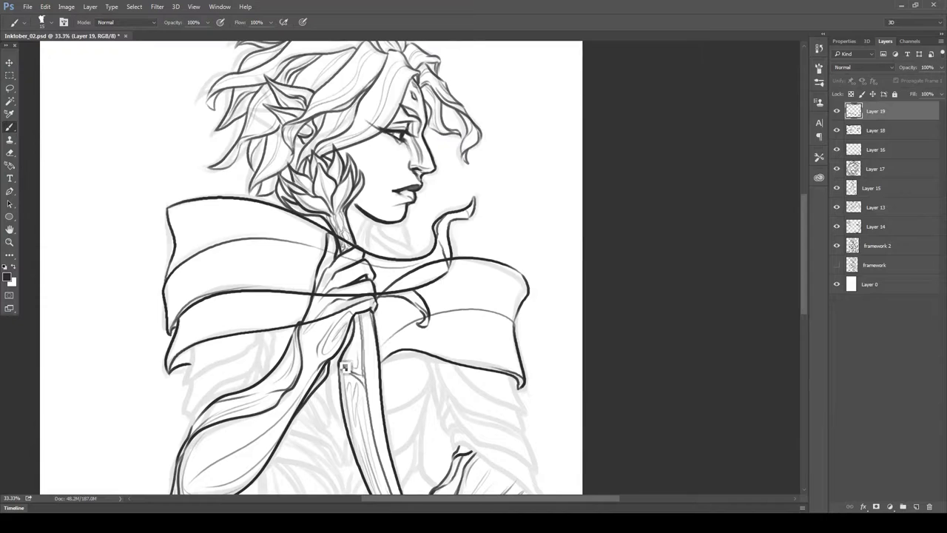
pyautogui.moveTo(354, 360); pyautogui.dragTo(332, 436)
pyautogui.moveTo(424, 324); pyautogui.dragTo(516, 298)
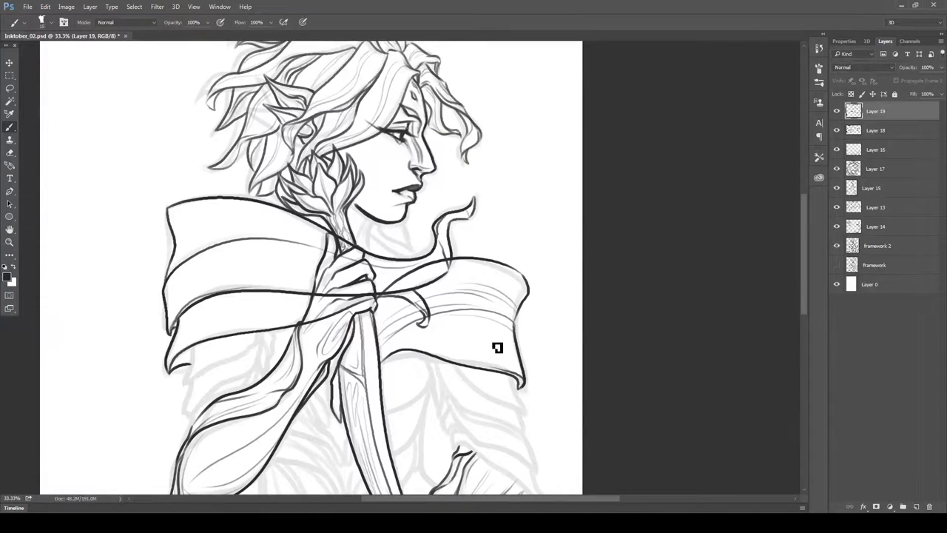
pyautogui.press('e')
pyautogui.moveTo(453, 255); pyautogui.dragTo(373, 293)
# - Step through the layers to Layer 17 and draw collar strokes beside the neck
pyautogui.hotkey('alt', '[')
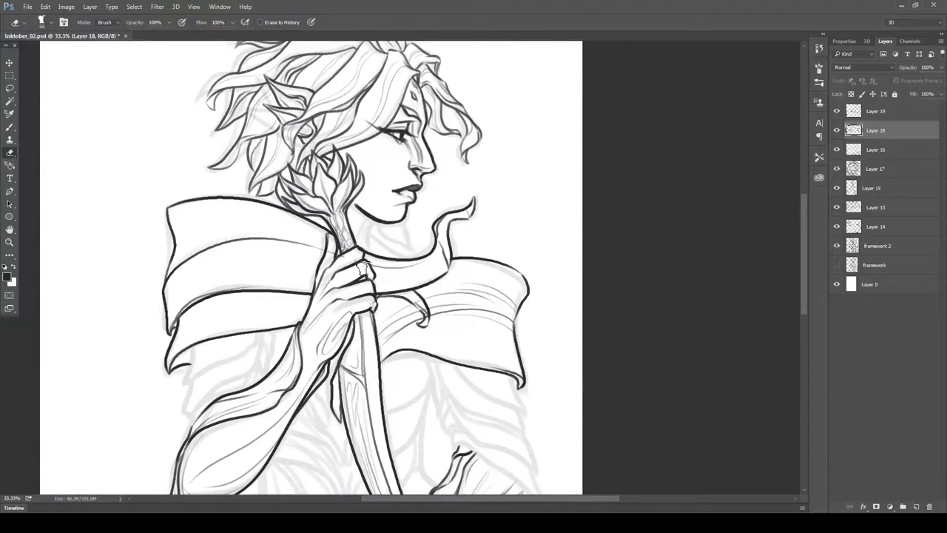
pyautogui.hotkey('alt', ']')
pyautogui.hotkey('alt', '[')
pyautogui.hotkey('alt', '[')
pyautogui.hotkey('alt', '[')
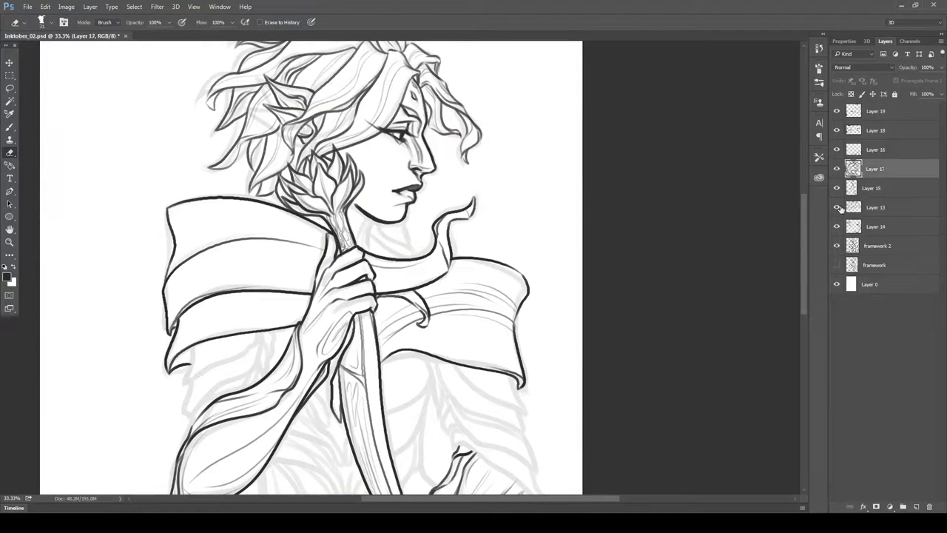
pyautogui.press('b')
pyautogui.hotkey('alt', '[')
pyautogui.hotkey('alt', '[')
pyautogui.hotkey('alt', '[')
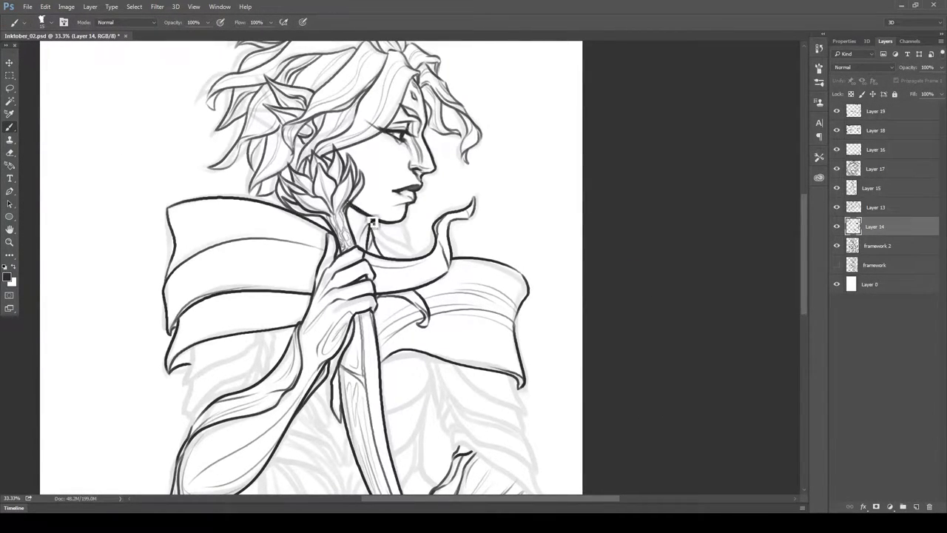
pyautogui.press('e')
pyautogui.press('b')
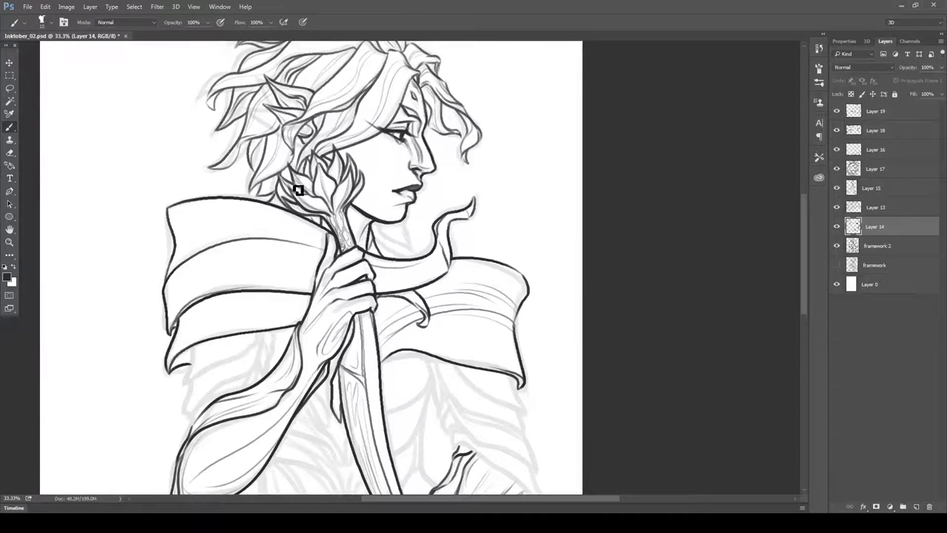
pyautogui.keyDown('ctrl'); pyautogui.click(297, 191); pyautogui.keyUp('ctrl')
pyautogui.moveTo(375, 220); pyautogui.dragTo(377, 235)
# - Reselect Layer 14 and add a new empty layer for the torso
pyautogui.click(873, 227)
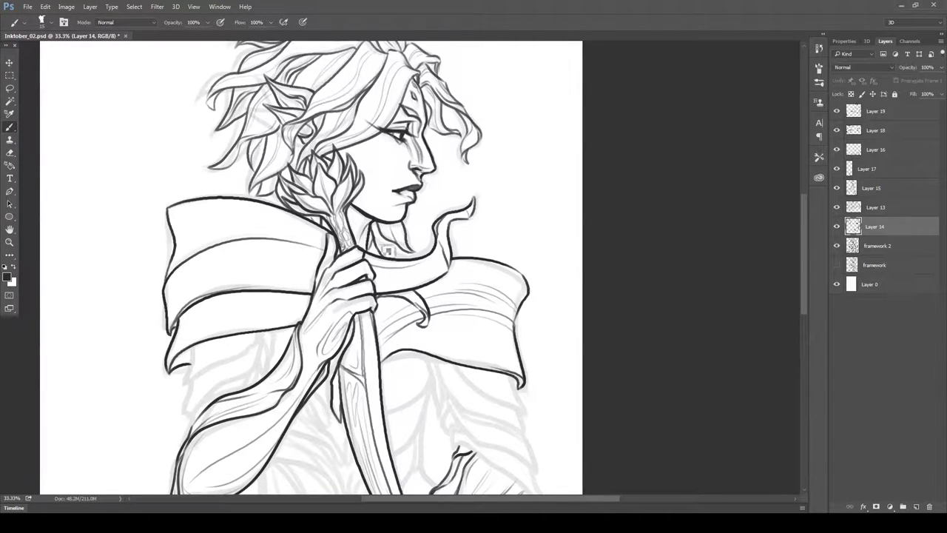
pyautogui.scroll(-5, 807, 270)
pyautogui.click(916, 507)
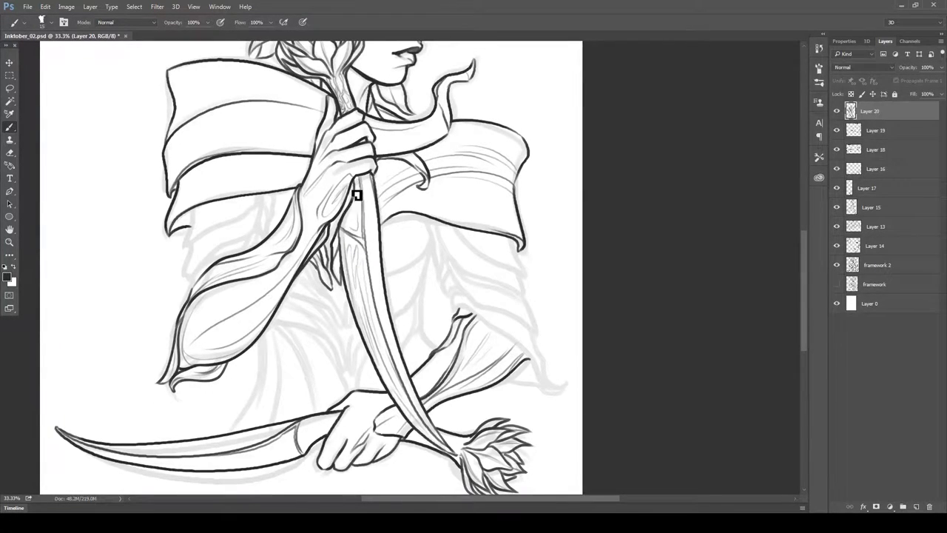
# - Ink hair strands by the hand, the torso and arm contours, and cloth lines below the arm
pyautogui.moveTo(342, 293); pyautogui.dragTo(344, 339)
pyautogui.moveTo(333, 293); pyautogui.dragTo(290, 297)
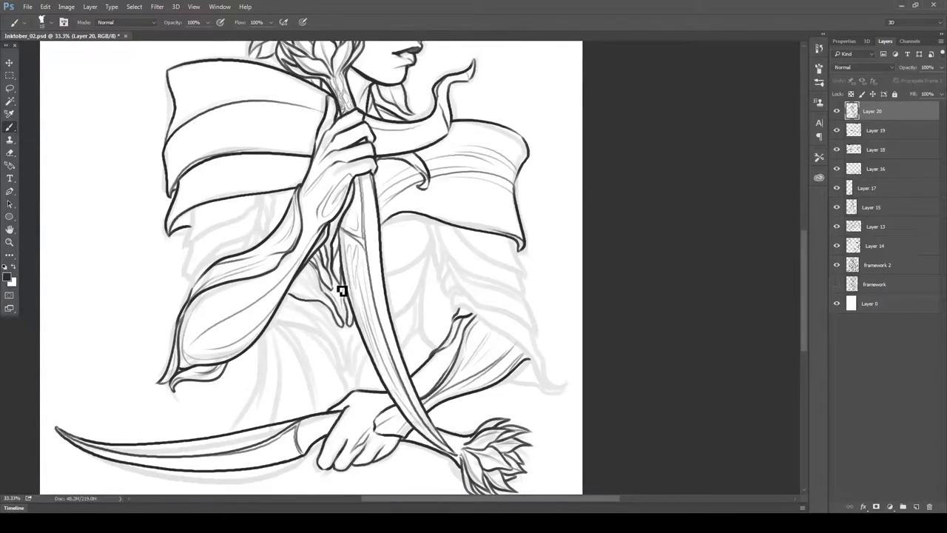
pyautogui.moveTo(431, 244); pyautogui.dragTo(392, 278)
pyautogui.moveTo(429, 255); pyautogui.dragTo(398, 319)
pyautogui.moveTo(292, 305); pyautogui.dragTo(269, 324)
pyautogui.moveTo(271, 322)
pyautogui.mouseDown()
pyautogui.moveTo(327, 330)
pyautogui.moveTo(363, 383)
pyautogui.mouseUp()
pyautogui.moveTo(347, 350); pyautogui.dragTo(358, 387)
pyautogui.moveTo(425, 271); pyautogui.dragTo(412, 368)
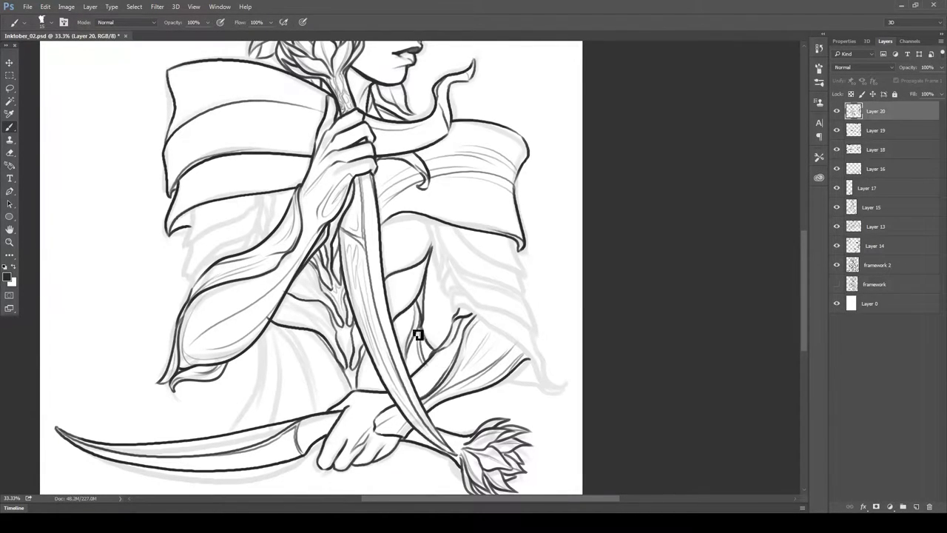
pyautogui.moveTo(294, 344)
pyautogui.mouseDown()
pyautogui.moveTo(335, 425)
pyautogui.moveTo(268, 422)
pyautogui.mouseUp()
pyautogui.moveTo(266, 333); pyautogui.dragTo(225, 433)
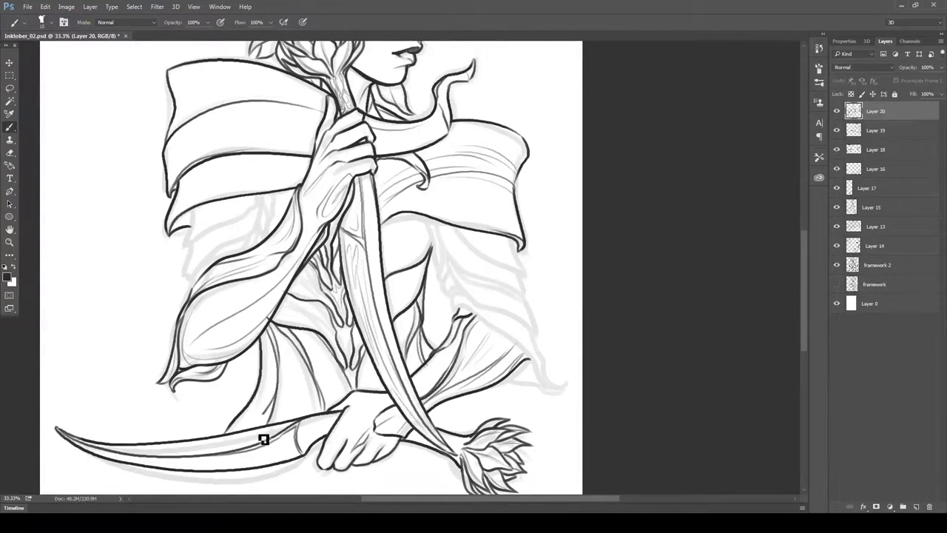
# - Ink the right drape's contour and its upper and lower fold lines
pyautogui.moveTo(433, 220)
pyautogui.mouseDown()
pyautogui.moveTo(444, 247)
pyautogui.moveTo(524, 296)
pyautogui.mouseUp()
pyautogui.moveTo(468, 254); pyautogui.dragTo(528, 289)
pyautogui.hotkey('ctrl', 'z')
pyautogui.moveTo(441, 222); pyautogui.dragTo(522, 280)
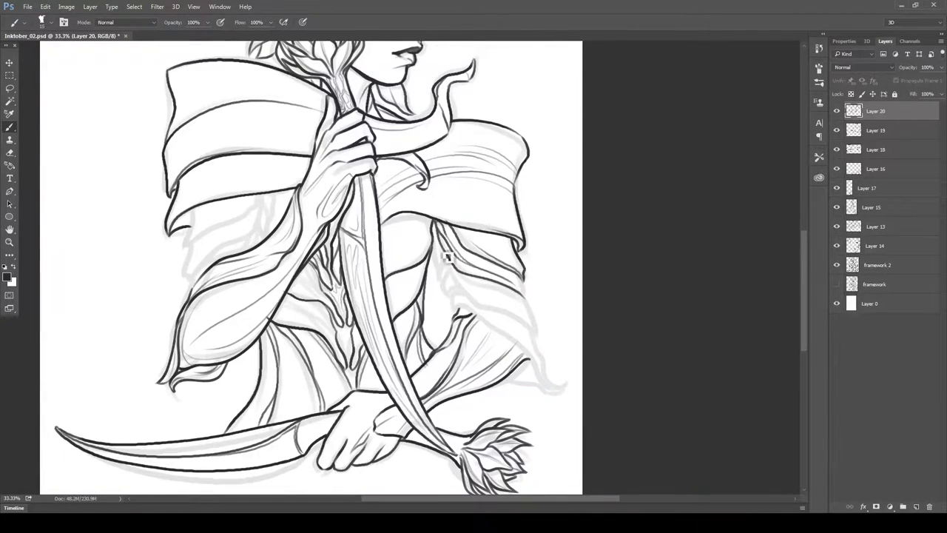
pyautogui.moveTo(464, 288); pyautogui.dragTo(531, 303)
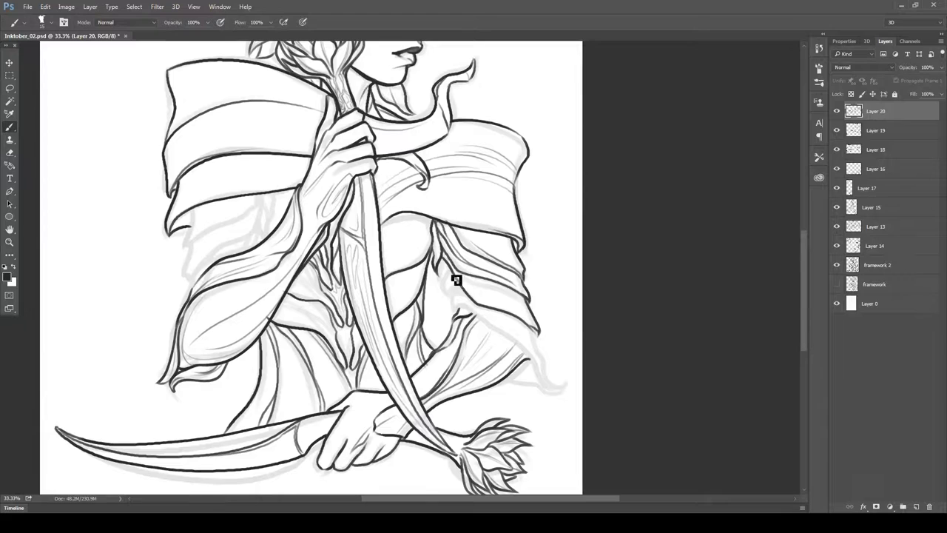
pyautogui.moveTo(438, 258)
pyautogui.mouseDown()
pyautogui.moveTo(453, 296)
pyautogui.moveTo(540, 334)
pyautogui.moveTo(517, 384)
pyautogui.mouseUp()
pyautogui.moveTo(488, 315); pyautogui.dragTo(454, 284)
pyautogui.moveTo(527, 319); pyautogui.dragTo(484, 345)
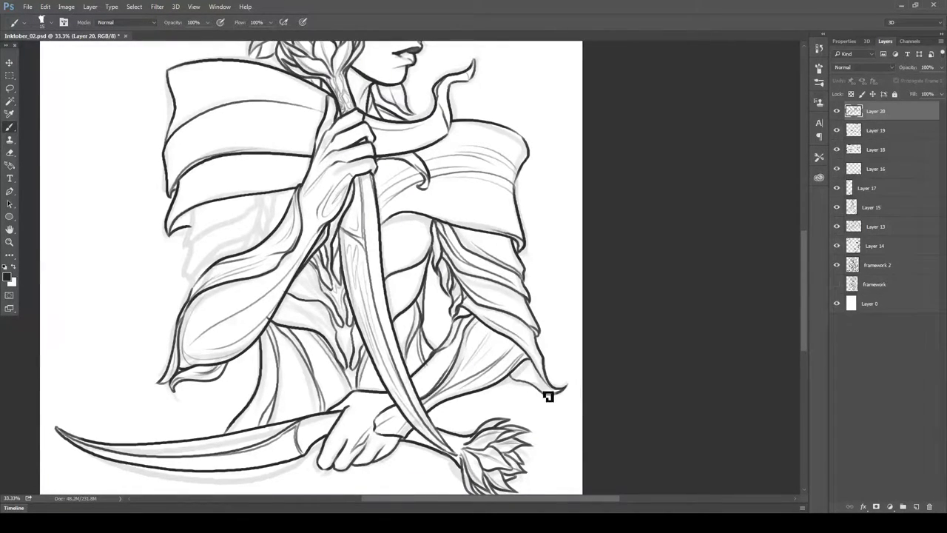
# - Lasso the left sleeve's fold lines and shift them into a better position
pyautogui.moveTo(198, 216)
pyautogui.mouseDown()
pyautogui.moveTo(203, 273)
pyautogui.moveTo(271, 214)
pyautogui.moveTo(186, 251)
pyautogui.mouseUp()
pyautogui.hotkey('ctrl', 'z')
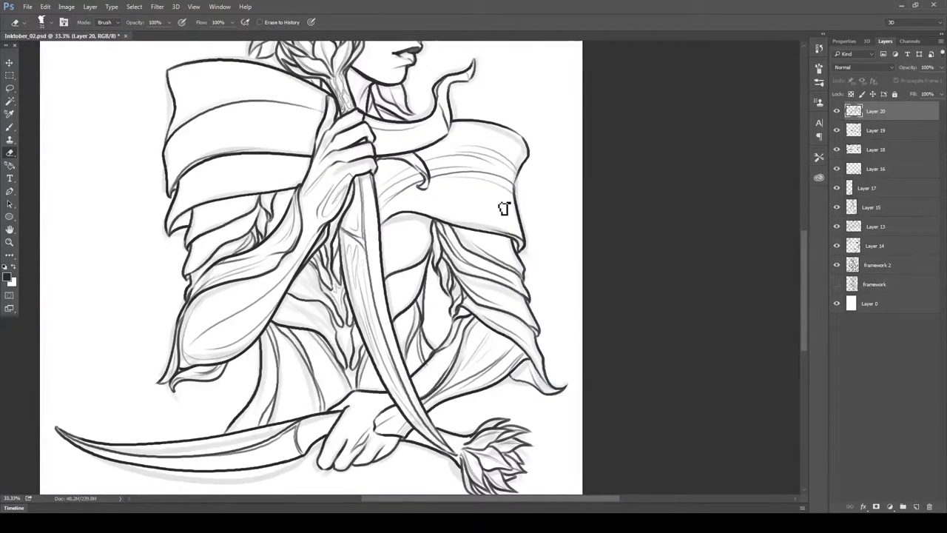
pyautogui.press('l')
pyautogui.moveTo(275, 226); pyautogui.dragTo(185, 310)
pyautogui.press('v')
pyautogui.moveTo(224, 229); pyautogui.dragTo(222, 223)
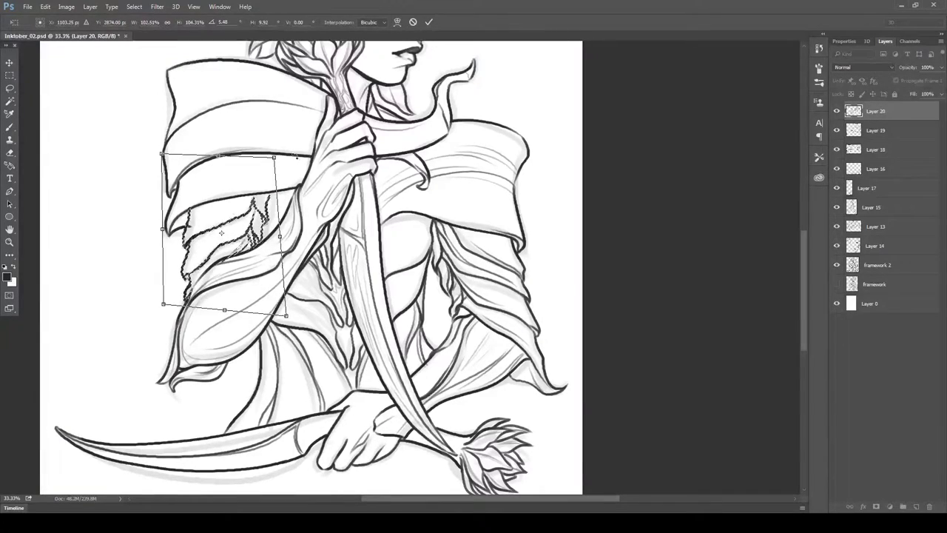
# - Drop the sleeve selection, zoom out to the whole figure and select Layer 16
pyautogui.hotkey('ctrl', 'd')
pyautogui.press('e')
pyautogui.scroll(3, 802, 262)
pyautogui.press('z')
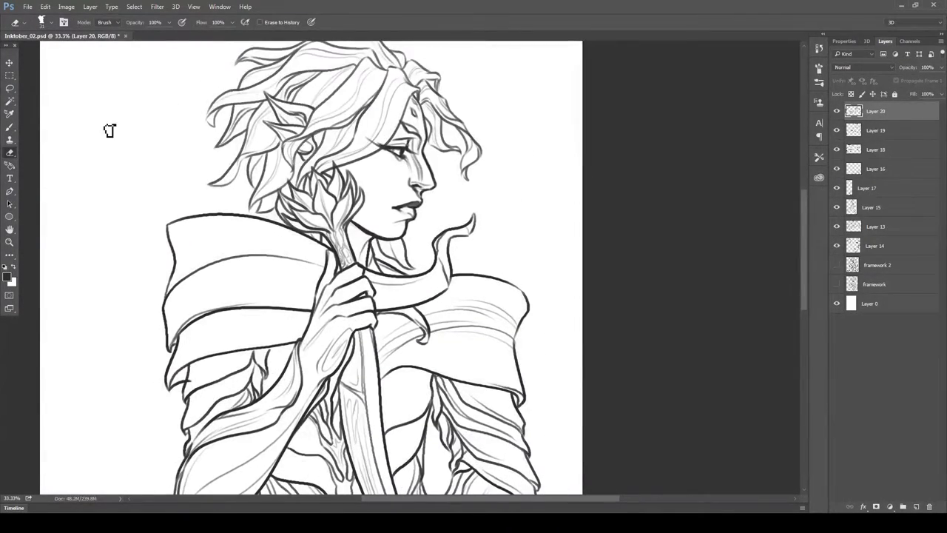
pyautogui.keyDown('alt'); pyautogui.click(183, 144); pyautogui.keyUp('alt')
pyautogui.click(185, 133)
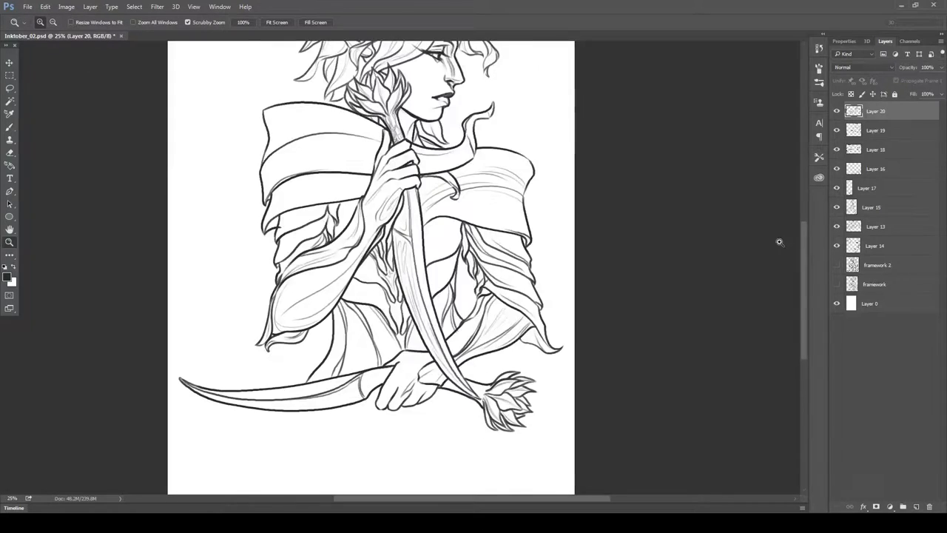
pyautogui.click(875, 150)
pyautogui.click(875, 169)
# - Lasso the bow and rotate it down toward the lower left, then resume inking on Layer 20
pyautogui.press('l')
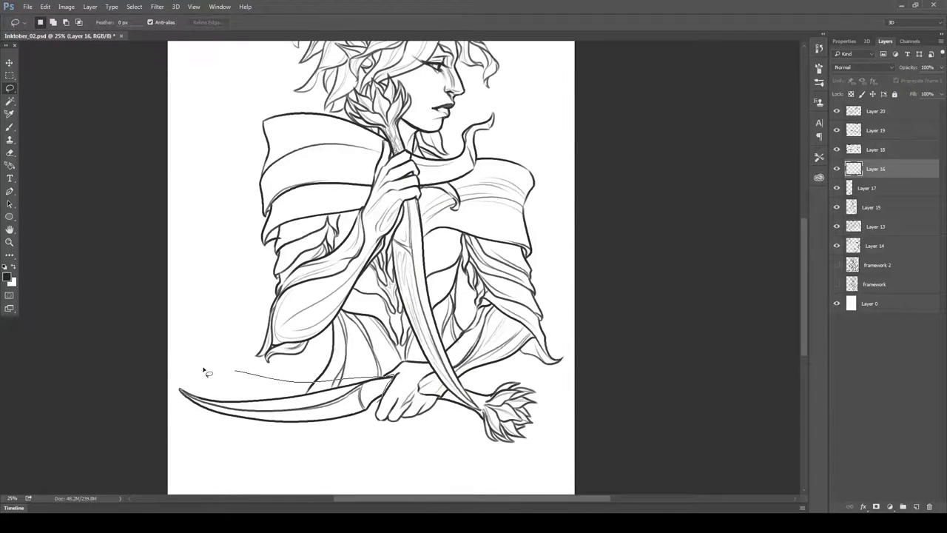
pyautogui.moveTo(204, 371); pyautogui.dragTo(396, 414)
pyautogui.hotkey('ctrl', 't')
pyautogui.press('Return')
pyautogui.press('m')
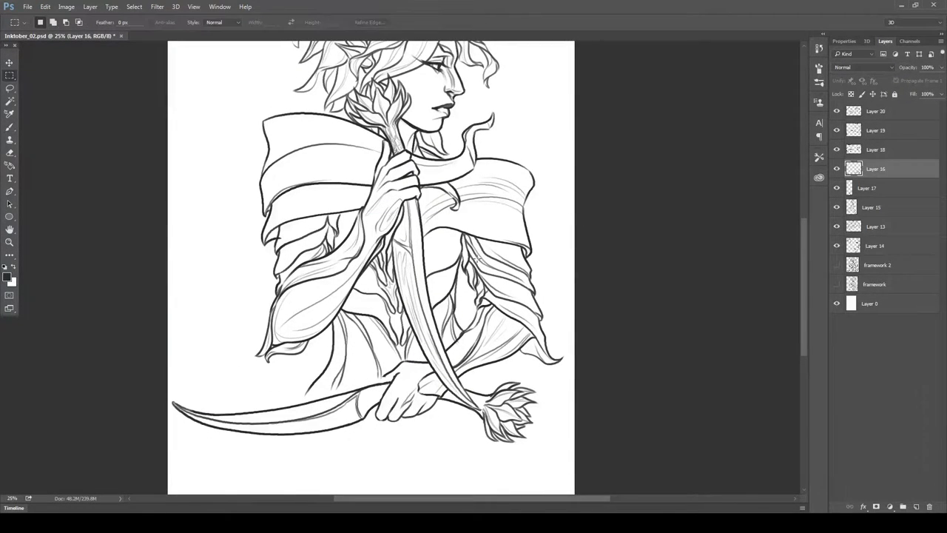
pyautogui.press('e')
pyautogui.hotkey('alt', '.')
pyautogui.press('b')
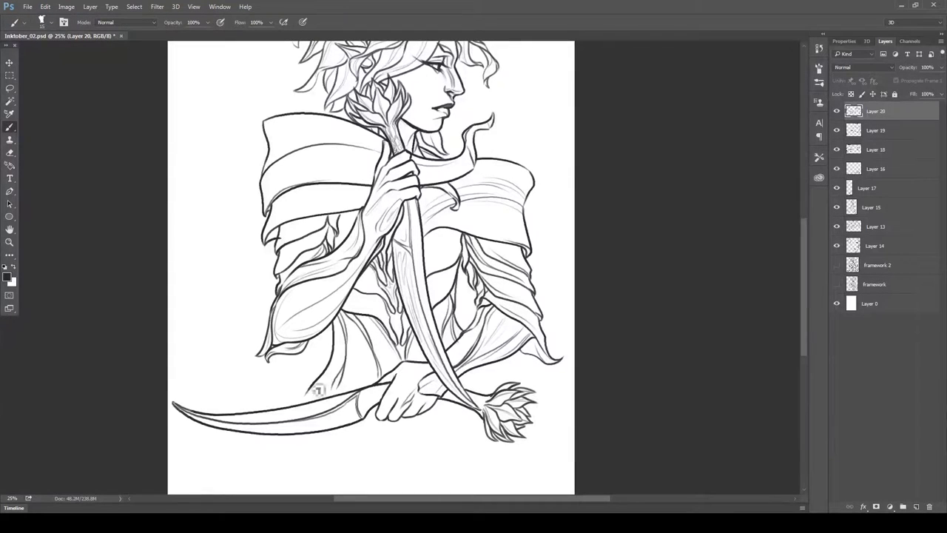
pyautogui.scroll(2, 524, 345)
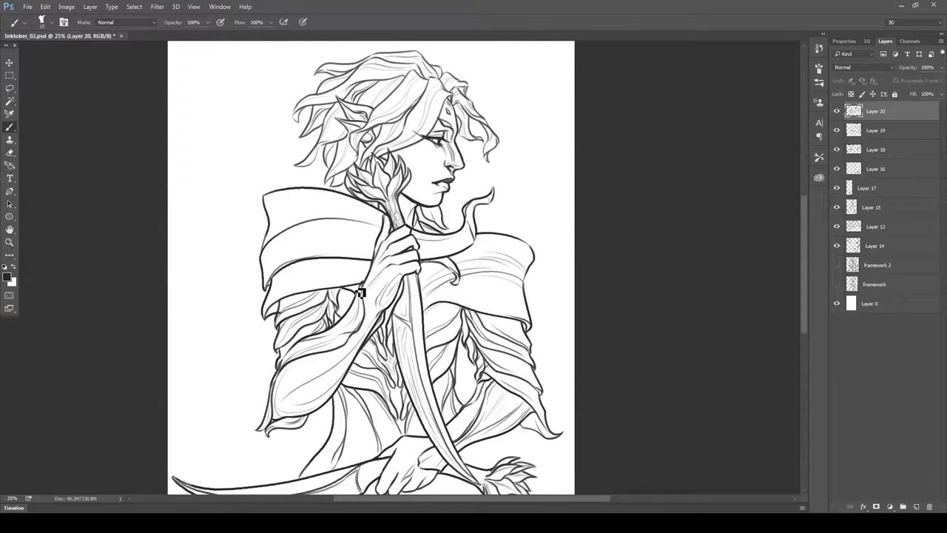
# - Draw two fold lines across the cape on Layer 20
pyautogui.moveTo(274, 288); pyautogui.dragTo(366, 264)
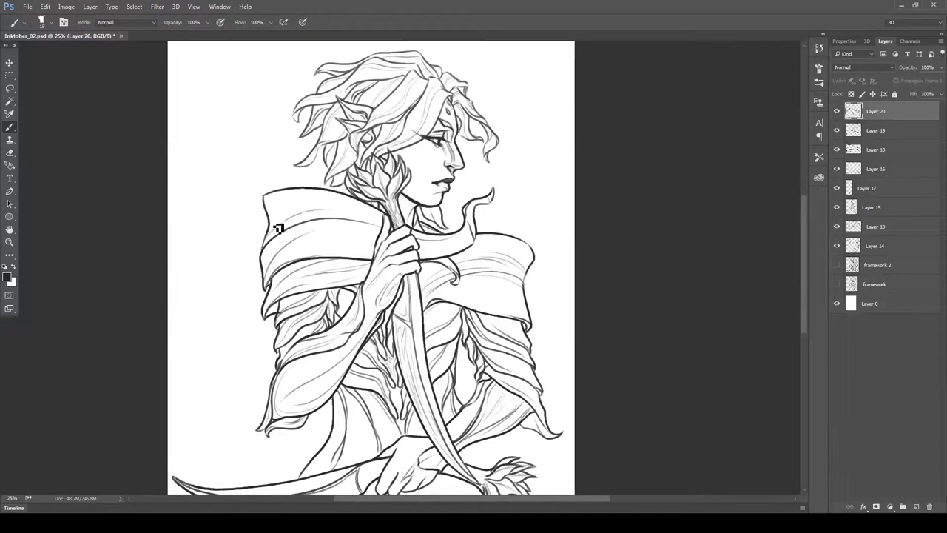
pyautogui.moveTo(278, 228); pyautogui.dragTo(381, 209)
pyautogui.press('e')
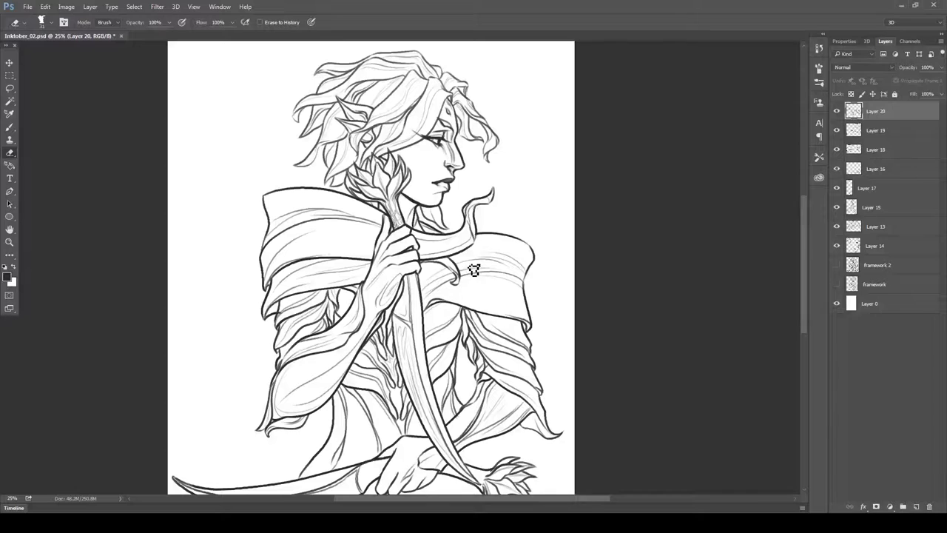
# - Add a new layer and ink a stroke on the cape's left shoulder
pyautogui.hotkey('ctrl', 'shift', 'alt', 'n')
pyautogui.press('b')
pyautogui.rightClick(478, 212)
pyautogui.press('Return')
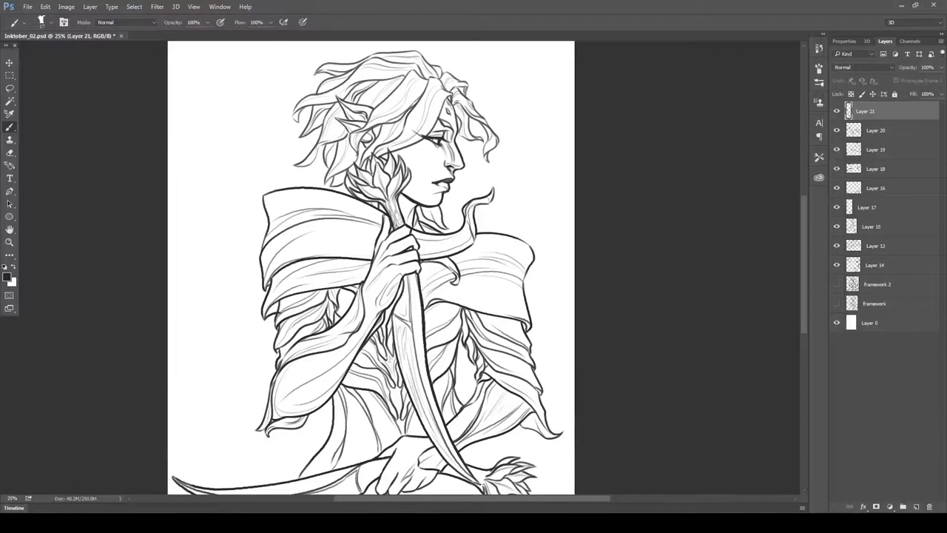
pyautogui.scroll(-3, 399, 323)
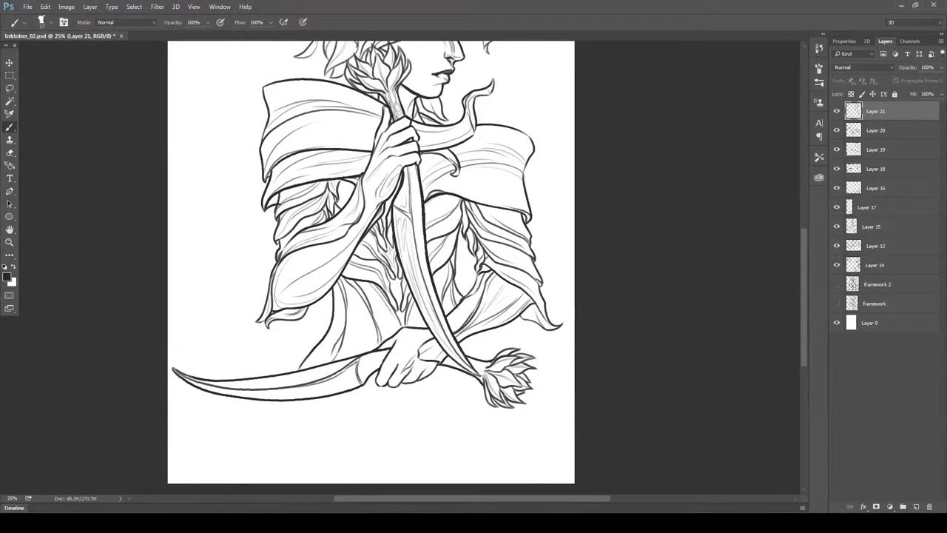
pyautogui.moveTo(268, 191); pyautogui.dragTo(297, 152)
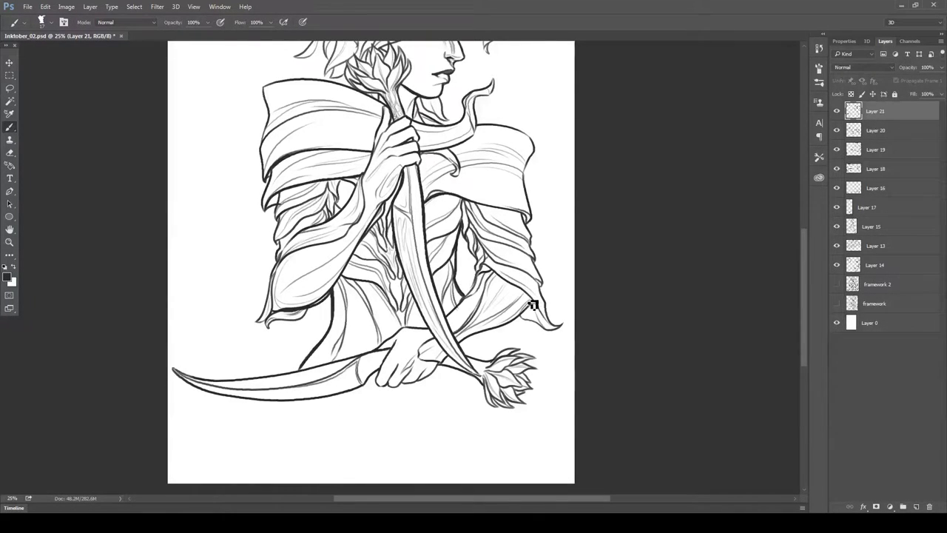
# - Select head Layers 13 and 14 and nudge the head slightly downward
pyautogui.scroll(4, 531, 305)
pyautogui.click(875, 246)
pyautogui.keyDown('shift'); pyautogui.click(874, 265); pyautogui.keyUp('shift')
pyautogui.press('v')
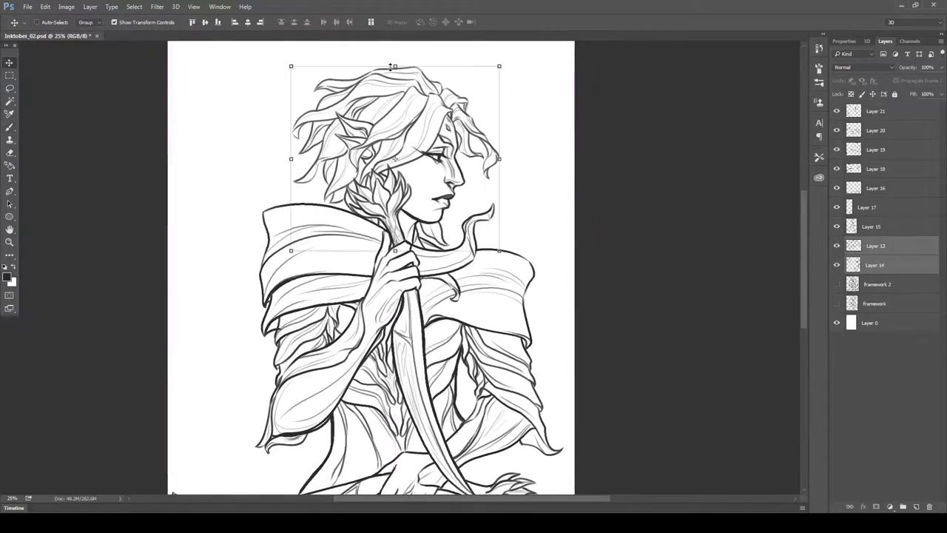
pyautogui.moveTo(393, 67); pyautogui.dragTo(392, 71)
pyautogui.press('z')
pyautogui.press('Return')
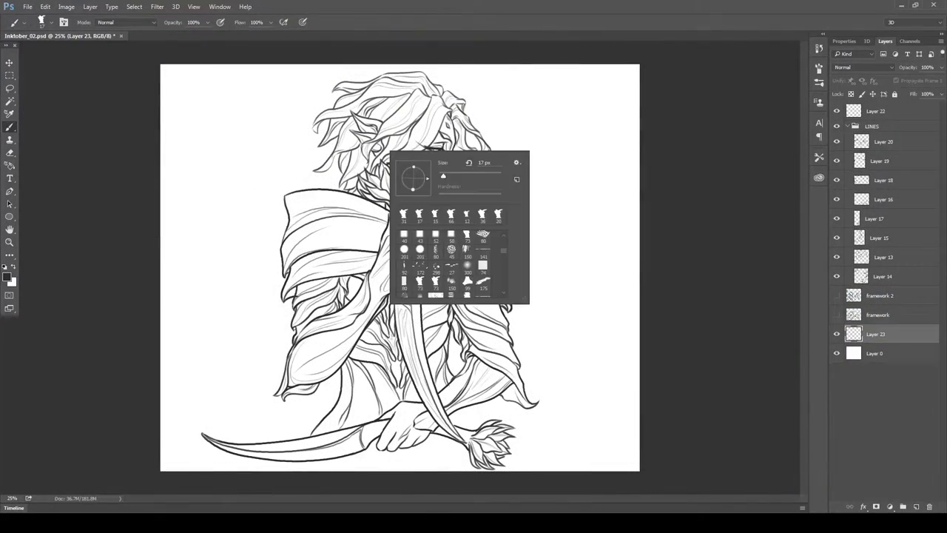
# - Paint wide black brush strokes across the canvas as a rough backdrop
pyautogui.press('Return')
pyautogui.moveTo(222, 210); pyautogui.dragTo(566, 126)
pyautogui.moveTo(215, 267); pyautogui.dragTo(581, 222)
pyautogui.moveTo(192, 348); pyautogui.dragTo(443, 310)
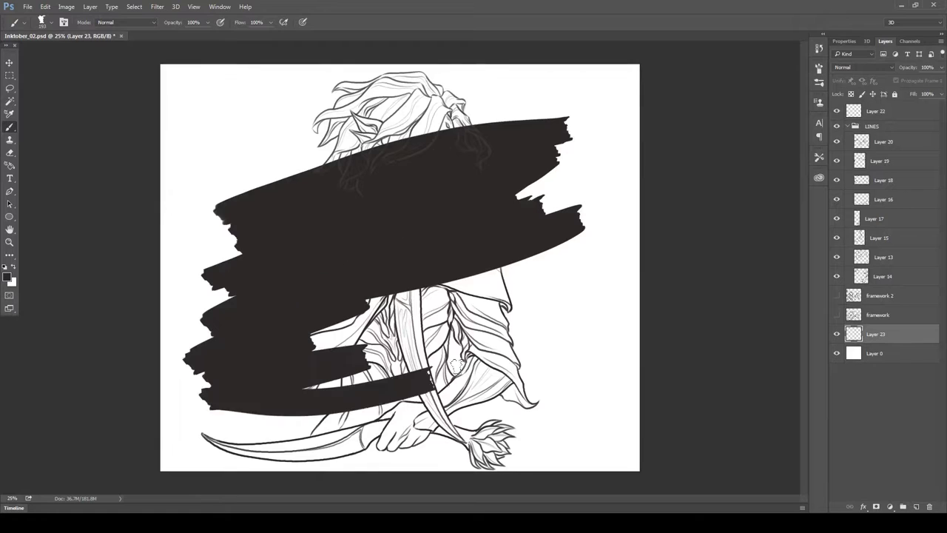
pyautogui.moveTo(207, 422); pyautogui.dragTo(496, 412)
pyautogui.moveTo(606, 444); pyautogui.dragTo(429, 281)
pyautogui.moveTo(584, 237)
pyautogui.mouseDown()
pyautogui.moveTo(318, 362)
pyautogui.moveTo(452, 289)
pyautogui.mouseUp()
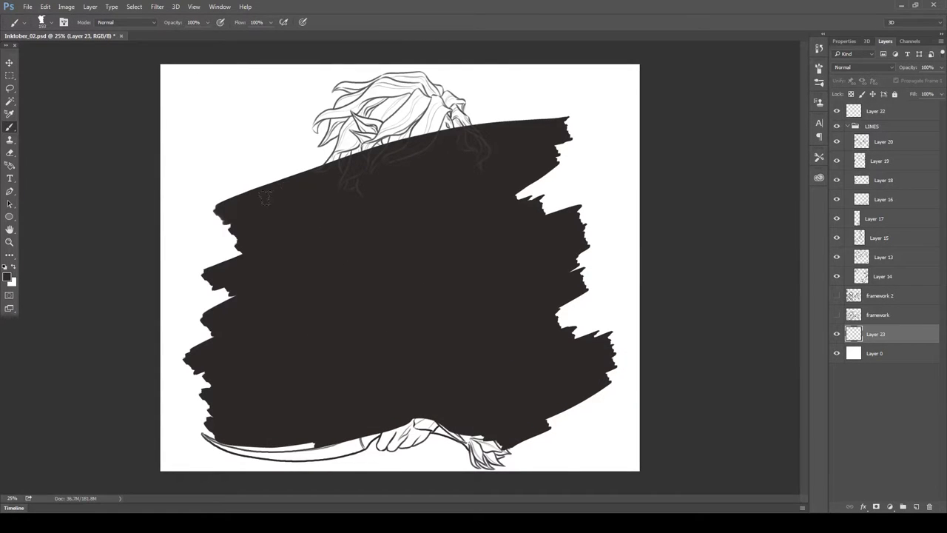
# - Merge the line layers 20 through 14 and select the empty background around the figure
pyautogui.click(837, 333)
pyautogui.click(880, 141)
pyautogui.keyDown('shift'); pyautogui.click(880, 276); pyautogui.keyUp('shift')
pyautogui.click(90, 7)
pyautogui.click(111, 340)
pyautogui.press('w')
pyautogui.click(250, 197)
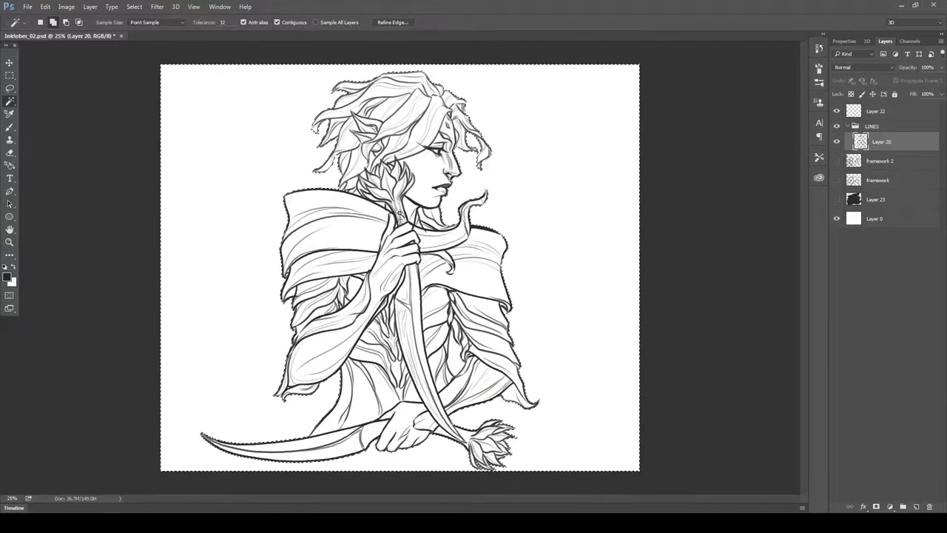
# - Invert the selection to the figure and erase the black paint covering it
pyautogui.click(134, 6)
pyautogui.click(148, 46)
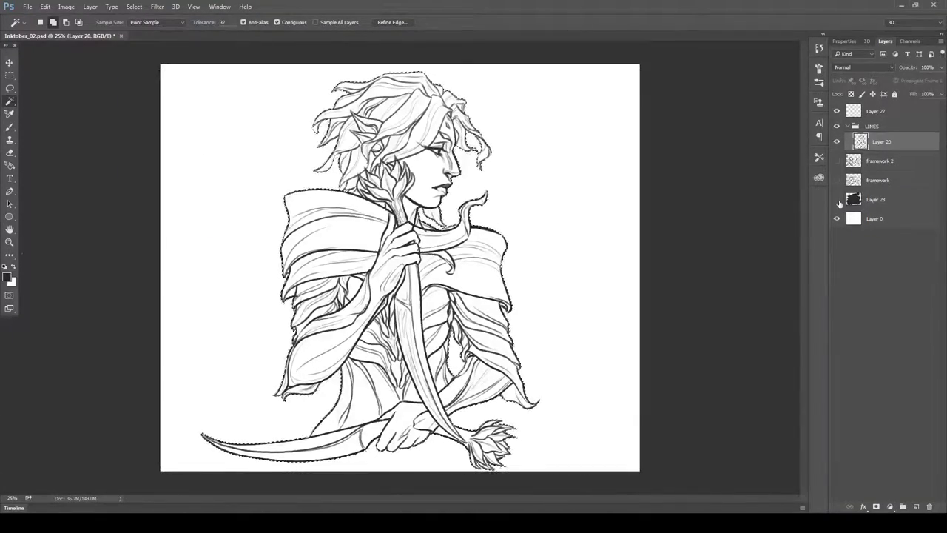
pyautogui.click(837, 199)
pyautogui.click(875, 199)
pyautogui.press('e')
pyautogui.rightClick(358, 295)
pyautogui.moveTo(333, 222); pyautogui.dragTo(458, 355)
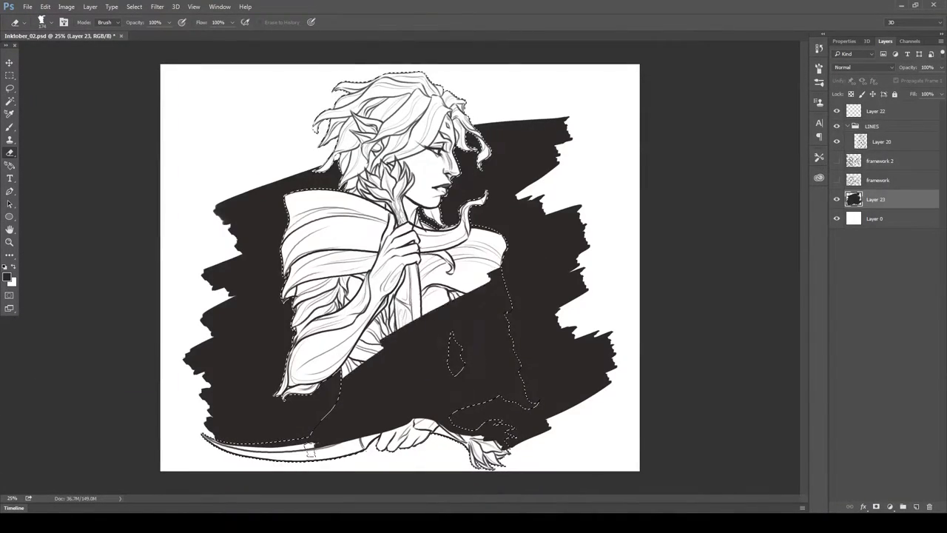
pyautogui.moveTo(296, 311); pyautogui.dragTo(494, 412)
# - Load the figure outline as a selection and browse the Select > Modify options
pyautogui.hotkey('ctrl', 'd')
pyautogui.press('b')
pyautogui.rightClick(377, 159)
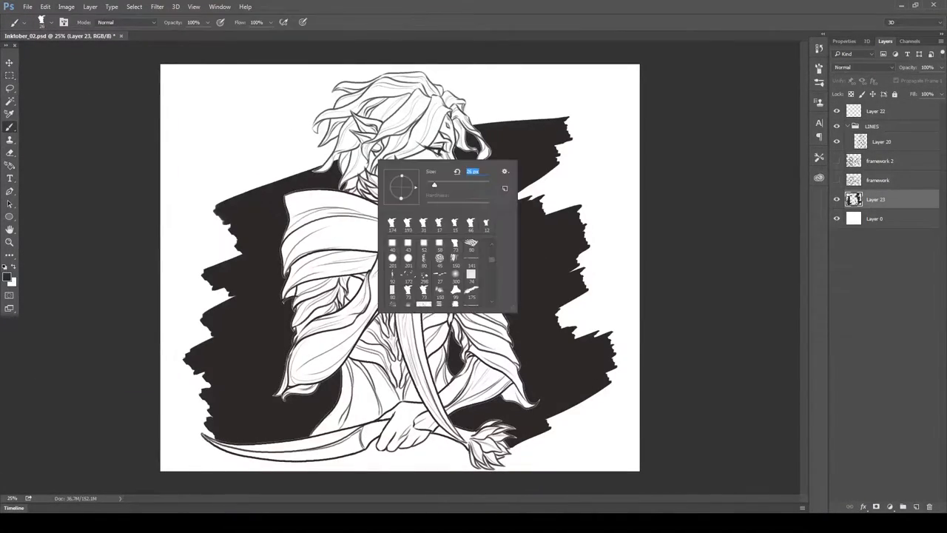
pyautogui.press('Escape')
pyautogui.click(134, 7)
pyautogui.click(143, 36)
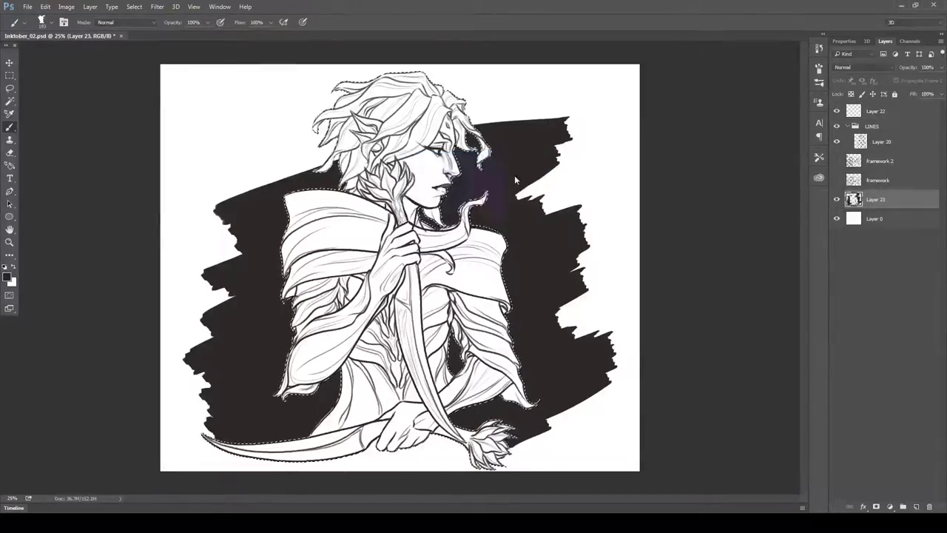
pyautogui.click(134, 7)
pyautogui.press('Escape')
pyautogui.click(134, 7)
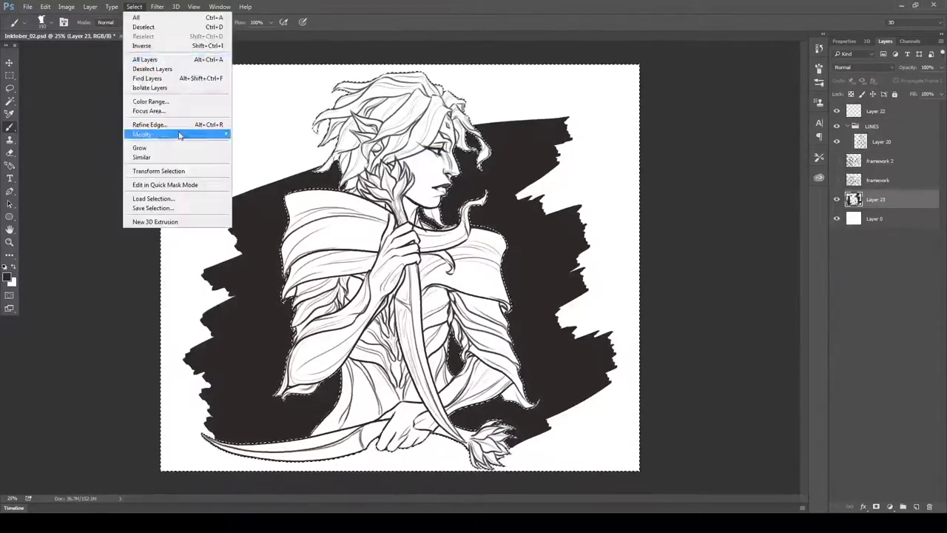
pyautogui.press('Escape')
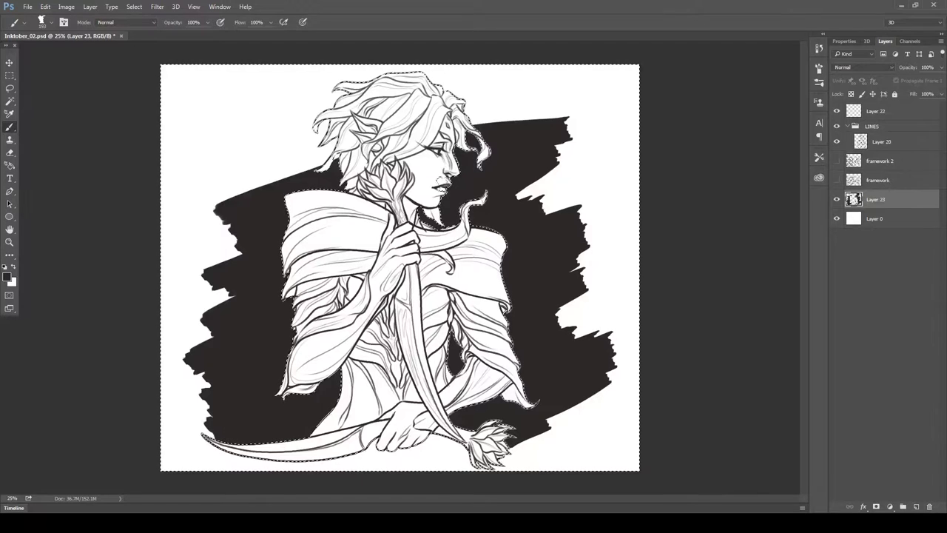
# - Deselect, check eraser and brush sizes, and make Layer 20 the working brush layer
pyautogui.hotkey('ctrl', 'd')
pyautogui.press('e')
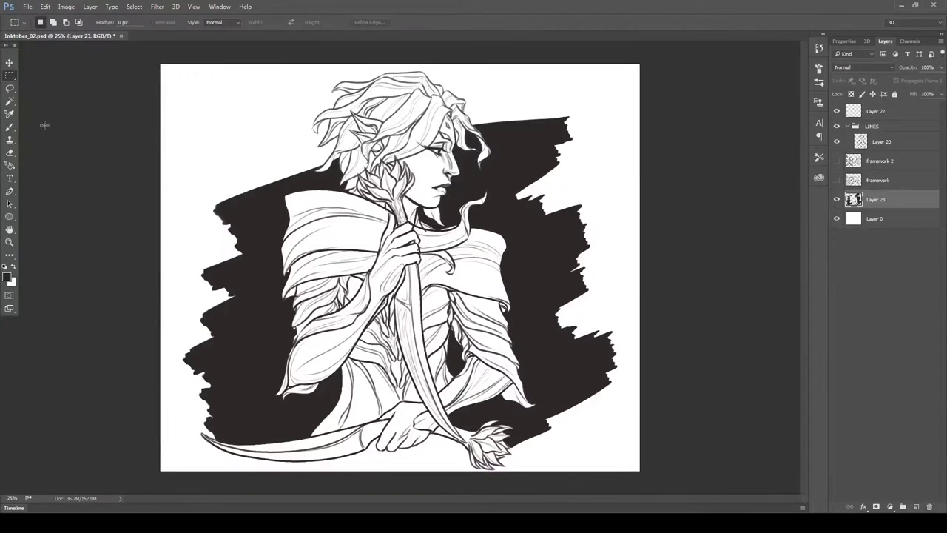
pyautogui.rightClick(482, 212)
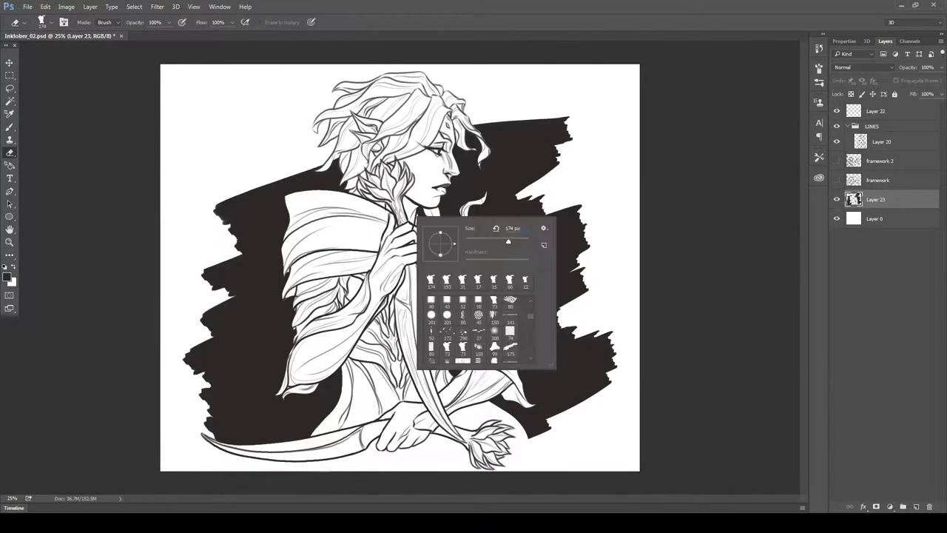
pyautogui.press('Escape')
pyautogui.press('z')
pyautogui.click(877, 141)
pyautogui.press('b')
pyautogui.rightClick(480, 275)
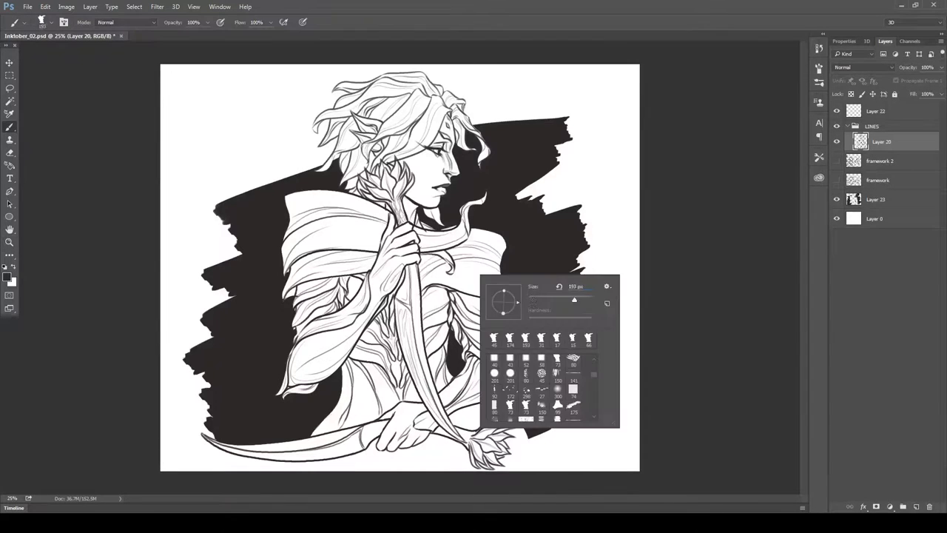
pyautogui.press('Escape')
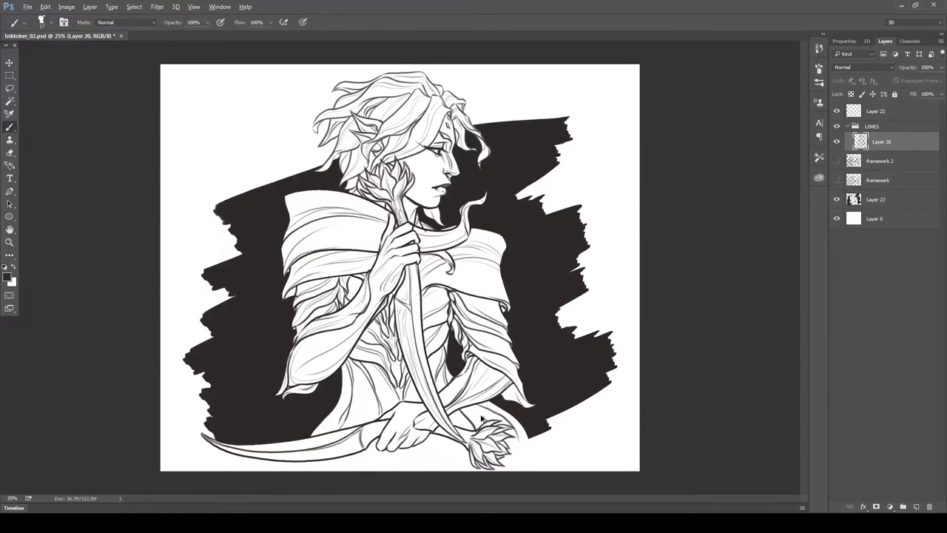
pyautogui.rightClick(488, 409)
# - Zoom in and paint swirling ornament along the scythe blade on Layer 20
pyautogui.press('Escape')
pyautogui.hotkey('ctrl', '+')
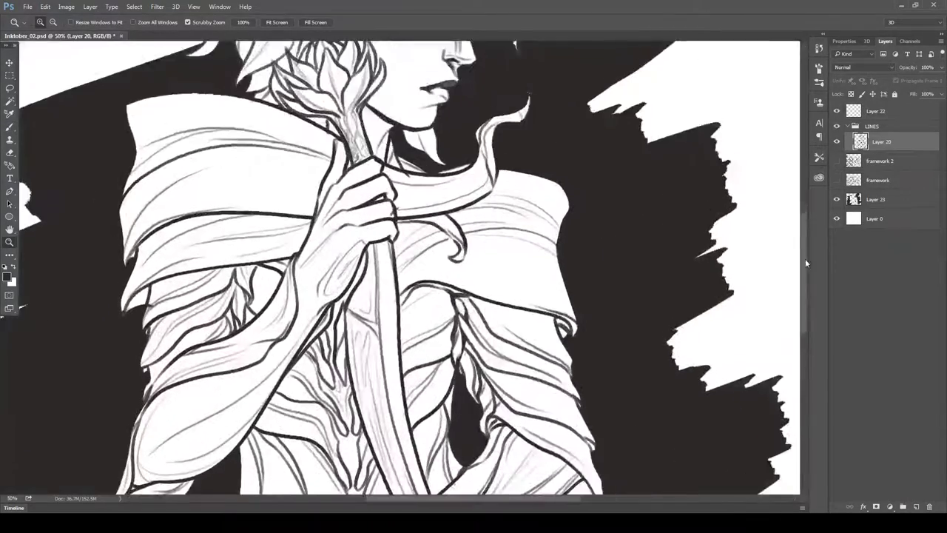
pyautogui.rightClick(386, 141)
pyautogui.press('Escape')
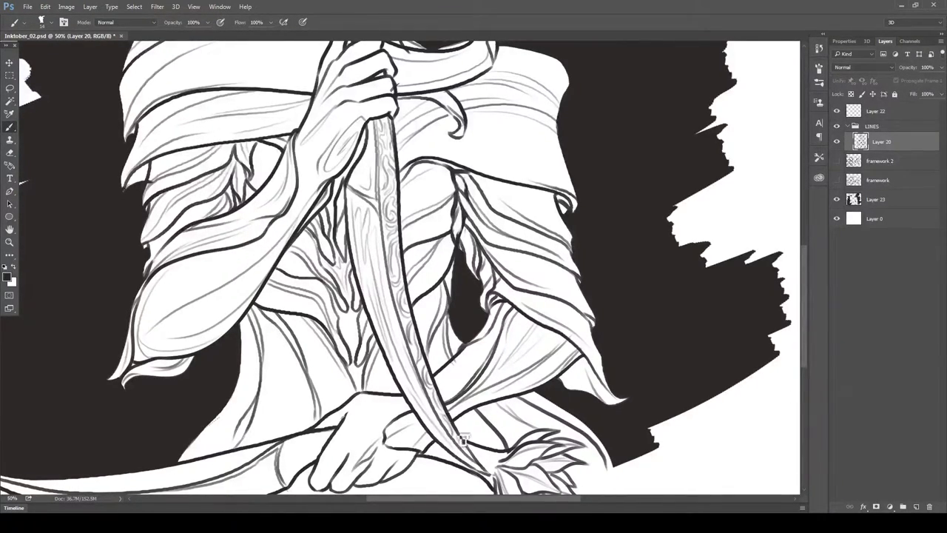
pyautogui.scroll(-3, 464, 439)
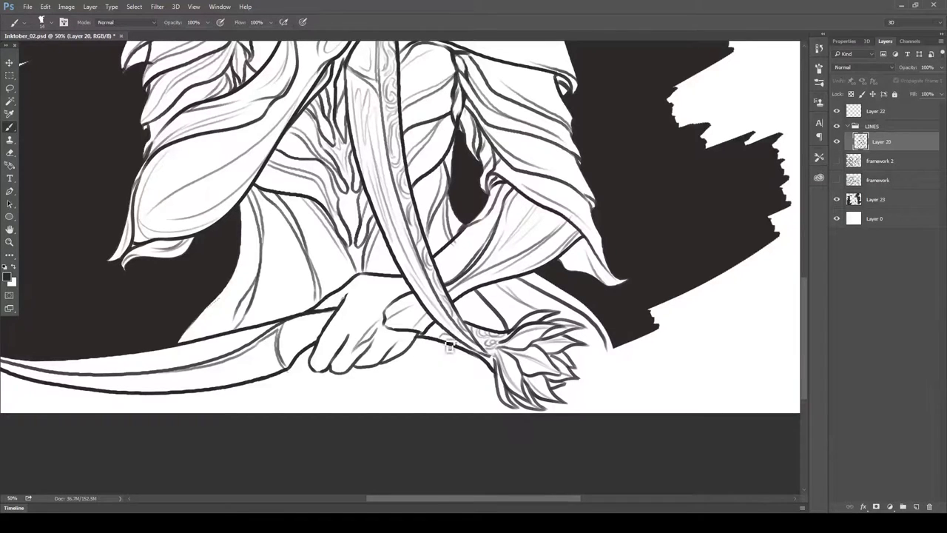
pyautogui.hscroll(-4, 641, 442)
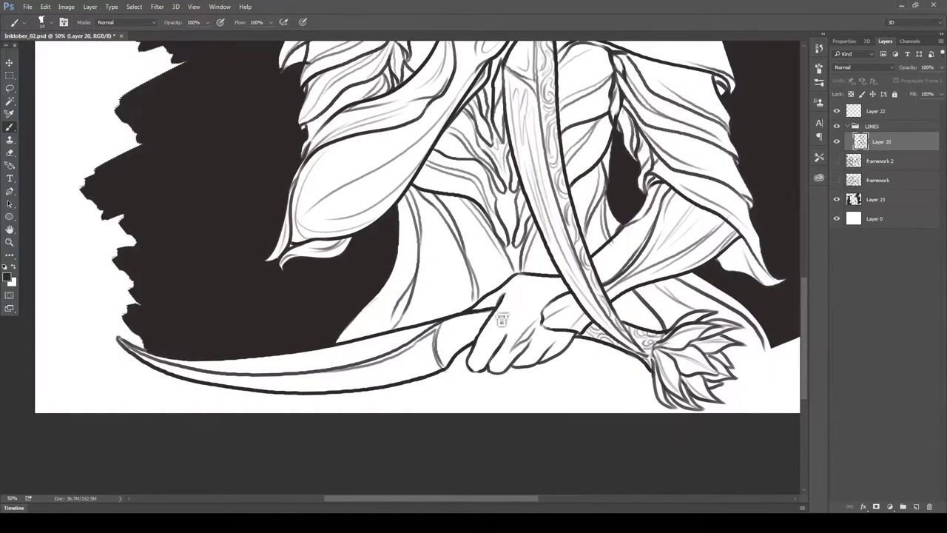
pyautogui.moveTo(436, 331); pyautogui.dragTo(379, 343)
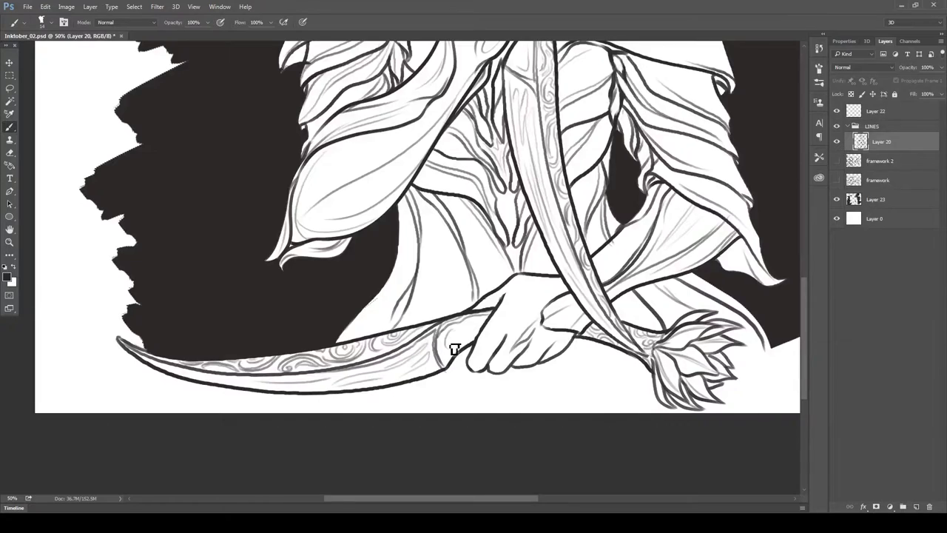
pyautogui.moveTo(803, 362); pyautogui.dragTo(802, 292)
# - Ink a fold line across the shoulder wrap
pyautogui.press('e')
pyautogui.rightClick(601, 231)
pyautogui.press('Return')
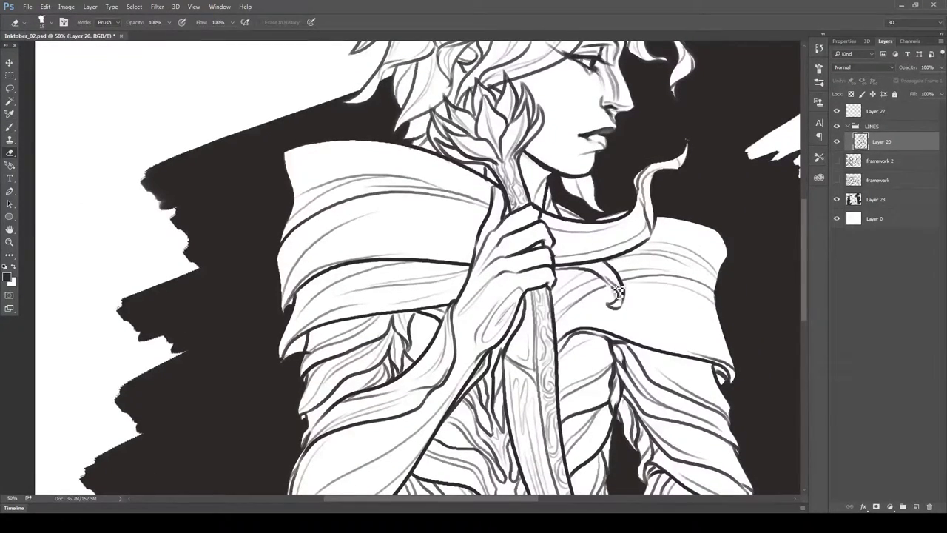
pyautogui.press('b')
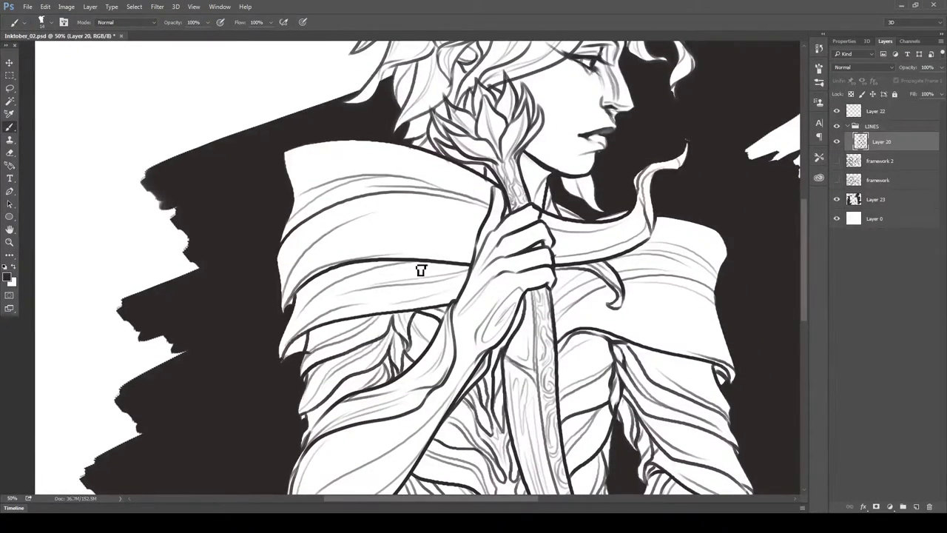
pyautogui.moveTo(526, 164); pyautogui.dragTo(548, 173)
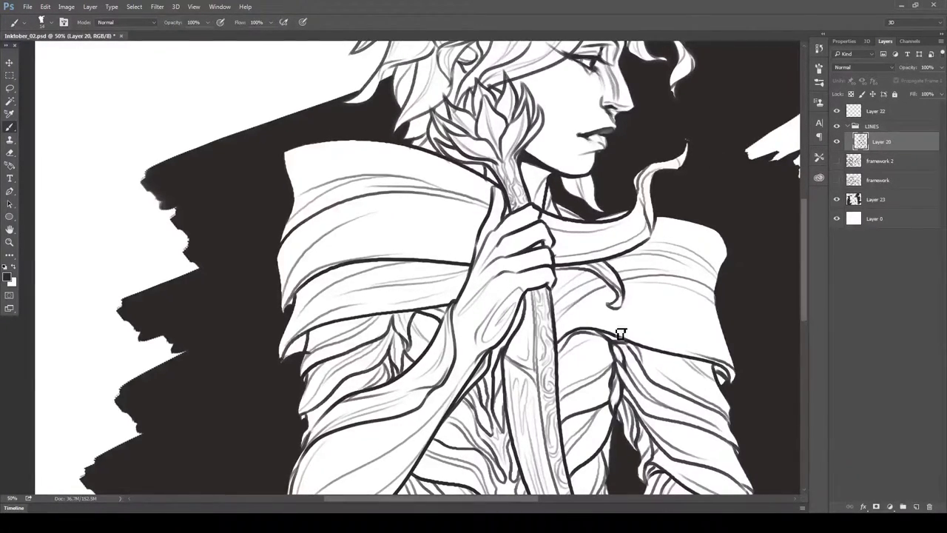
pyautogui.press('e')
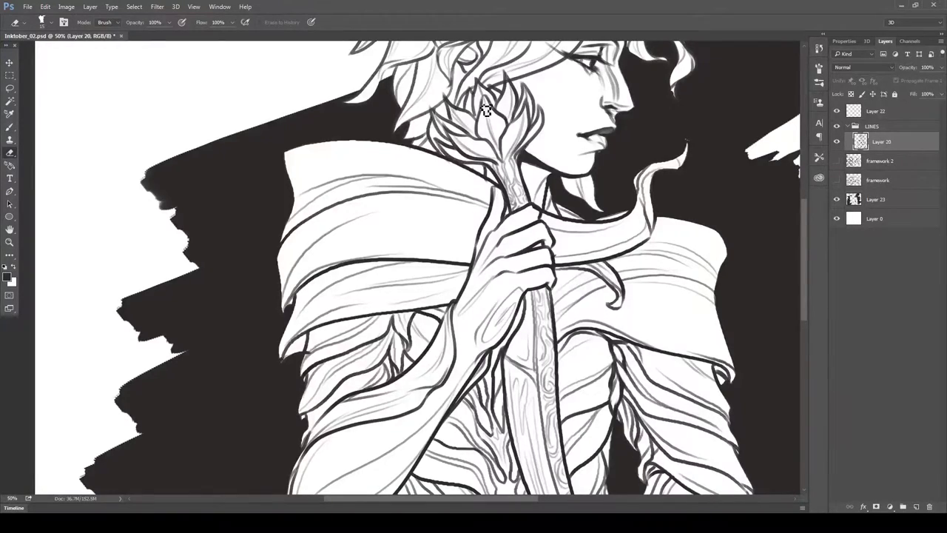
pyautogui.scroll(3, 518, 133)
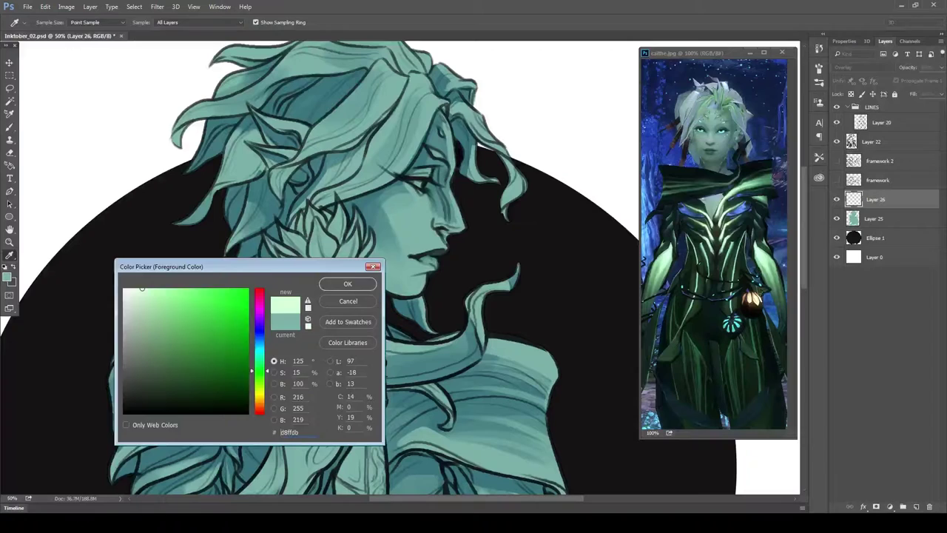
# - Paint pale green glowing highlights on the eyes and several hair streaks
pyautogui.press('Return')
pyautogui.rightClick(453, 214)
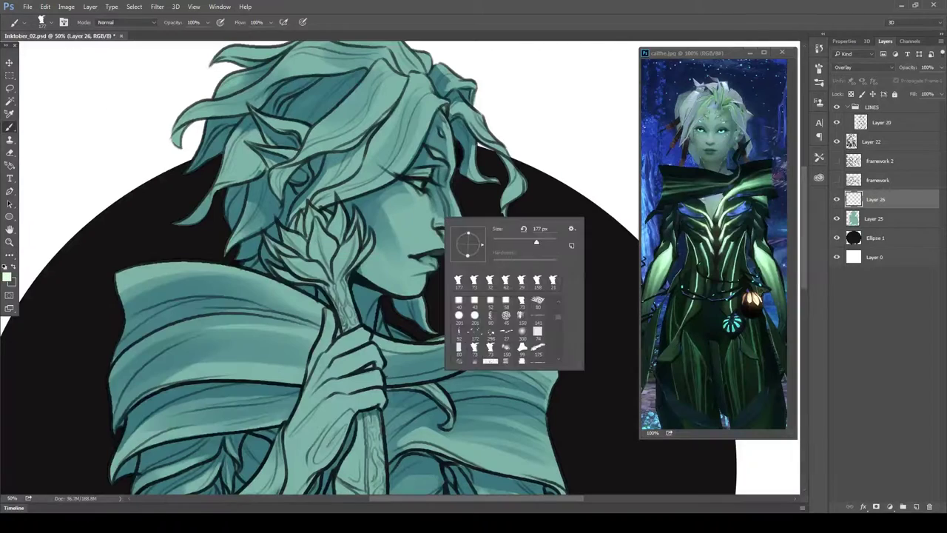
pyautogui.moveTo(432, 151)
pyautogui.mouseDown()
pyautogui.moveTo(443, 159)
pyautogui.moveTo(403, 196)
pyautogui.mouseUp()
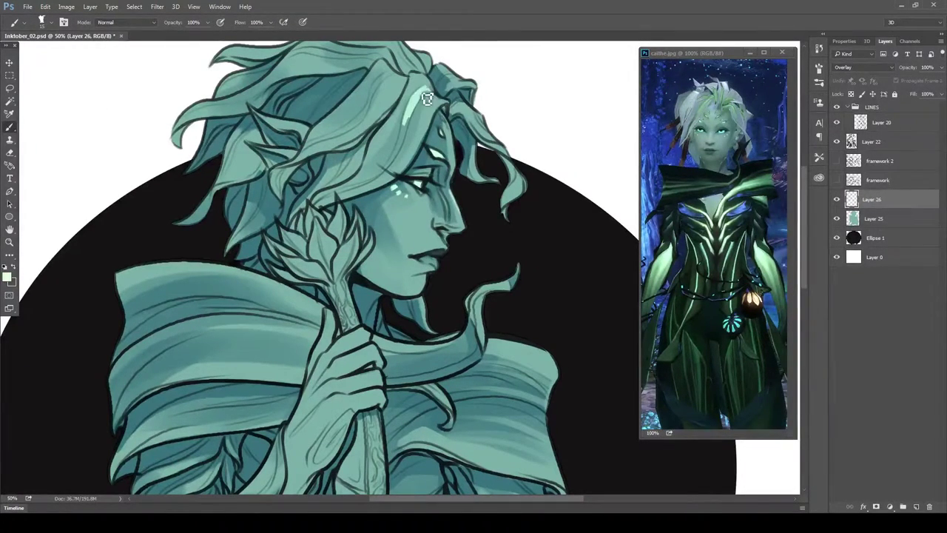
pyautogui.moveTo(427, 89); pyautogui.dragTo(402, 150)
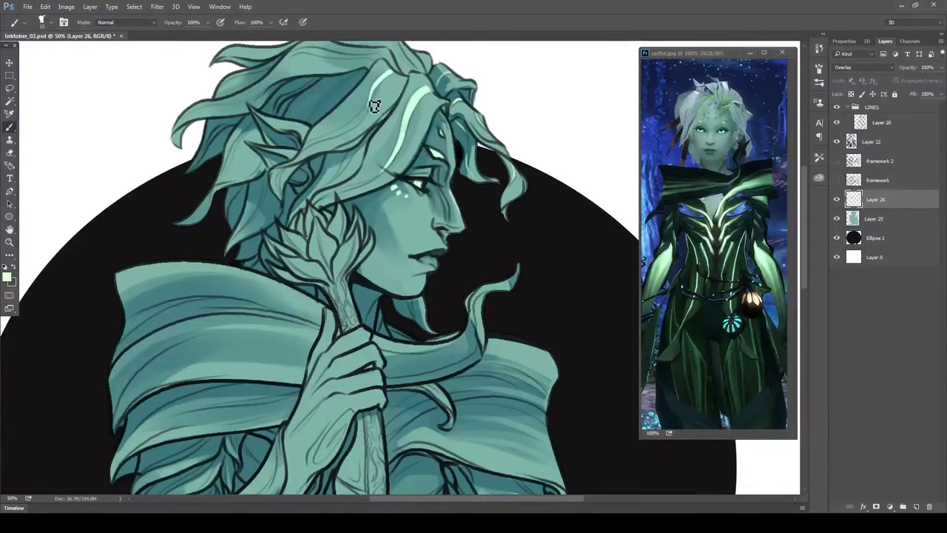
pyautogui.moveTo(375, 106); pyautogui.dragTo(339, 133)
pyautogui.moveTo(293, 170); pyautogui.dragTo(265, 210)
pyautogui.moveTo(242, 136); pyautogui.dragTo(222, 174)
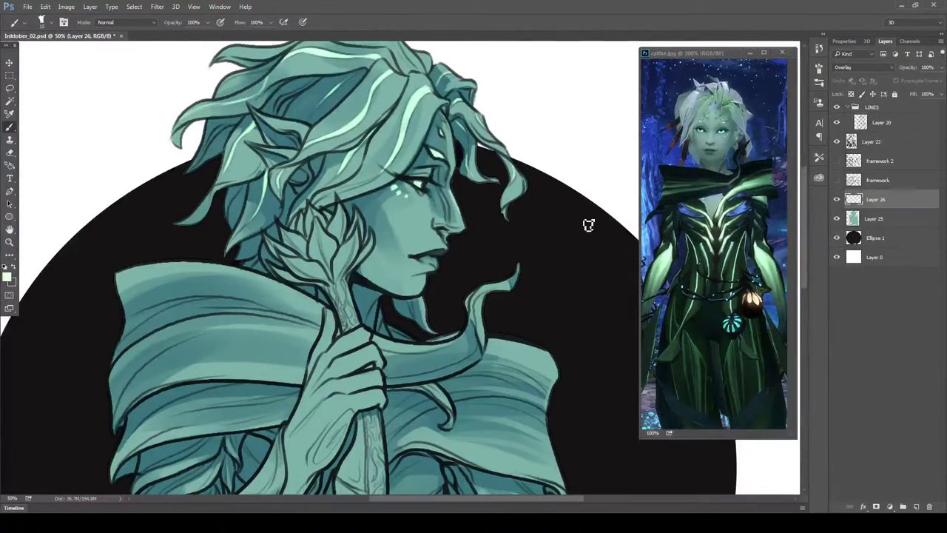
pyautogui.scroll(3, 452, 165)
pyautogui.moveTo(409, 94)
pyautogui.mouseDown()
pyautogui.moveTo(363, 114)
pyautogui.moveTo(425, 141)
pyautogui.mouseUp()
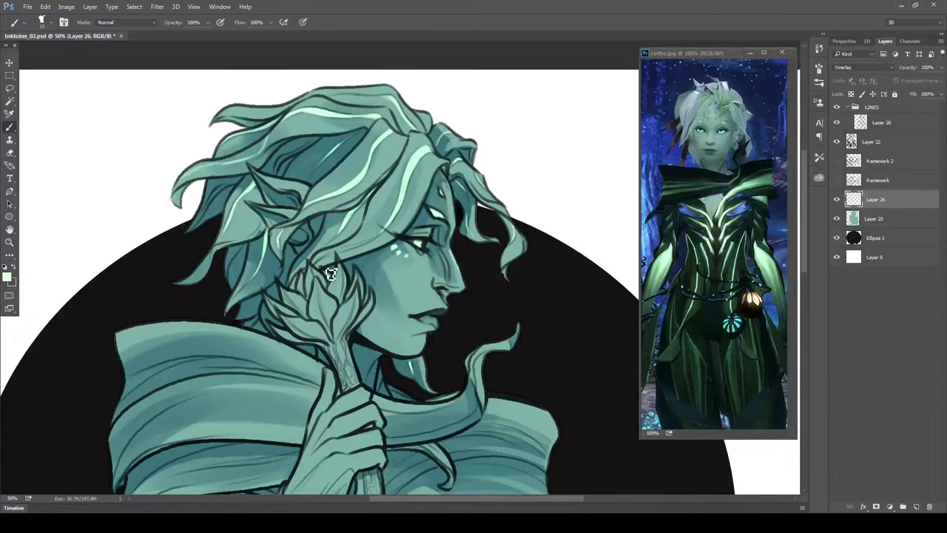
# - Add glowing green highlight streaks across the torso and chest
pyautogui.scroll(-5, 440, 296)
pyautogui.moveTo(320, 381)
pyautogui.mouseDown()
pyautogui.moveTo(304, 411)
pyautogui.moveTo(314, 429)
pyautogui.moveTo(337, 390)
pyautogui.mouseUp()
pyautogui.moveTo(330, 436); pyautogui.dragTo(335, 469)
pyautogui.moveTo(344, 438); pyautogui.dragTo(345, 466)
pyautogui.moveTo(280, 406); pyautogui.dragTo(297, 422)
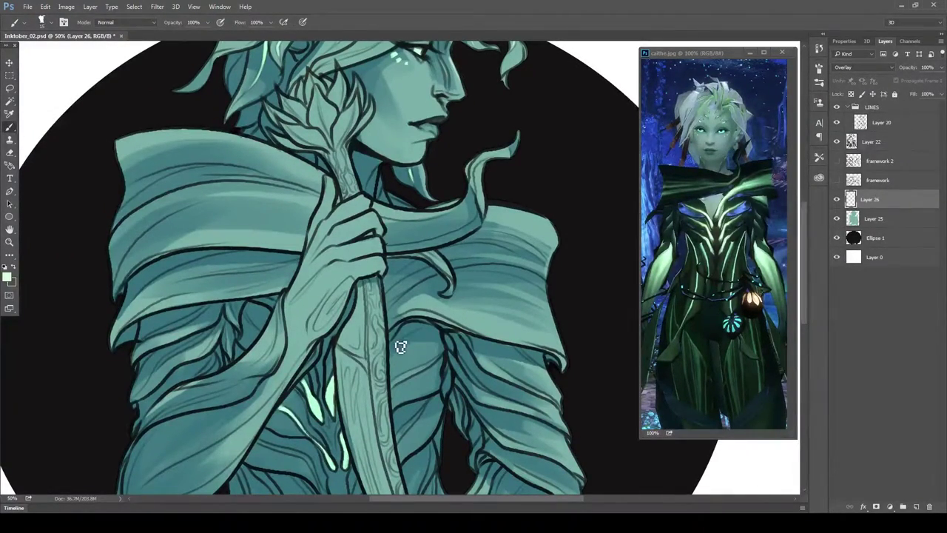
pyautogui.moveTo(392, 339); pyautogui.dragTo(403, 325)
pyautogui.scroll(-4, 296, 296)
pyautogui.moveTo(256, 279)
pyautogui.mouseDown()
pyautogui.moveTo(317, 311)
pyautogui.moveTo(335, 354)
pyautogui.mouseUp()
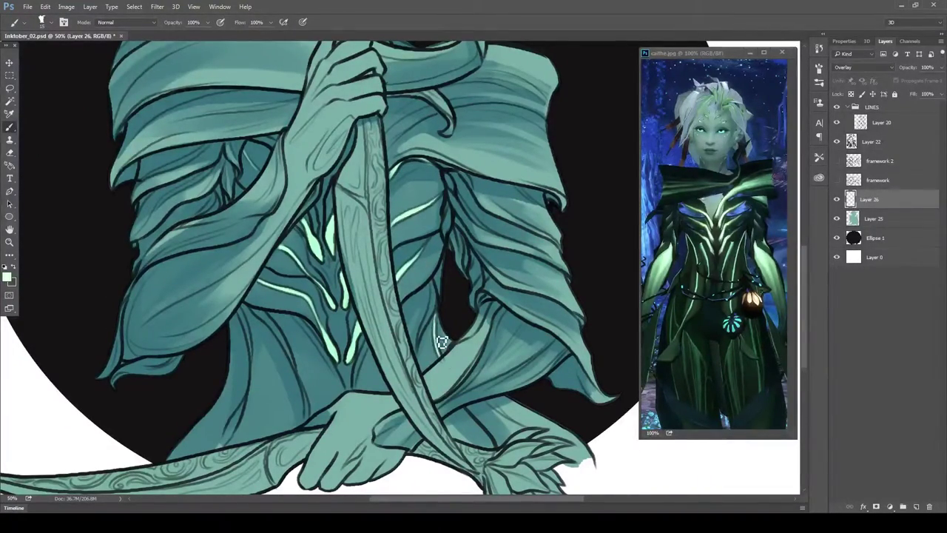
pyautogui.moveTo(253, 309); pyautogui.dragTo(274, 332)
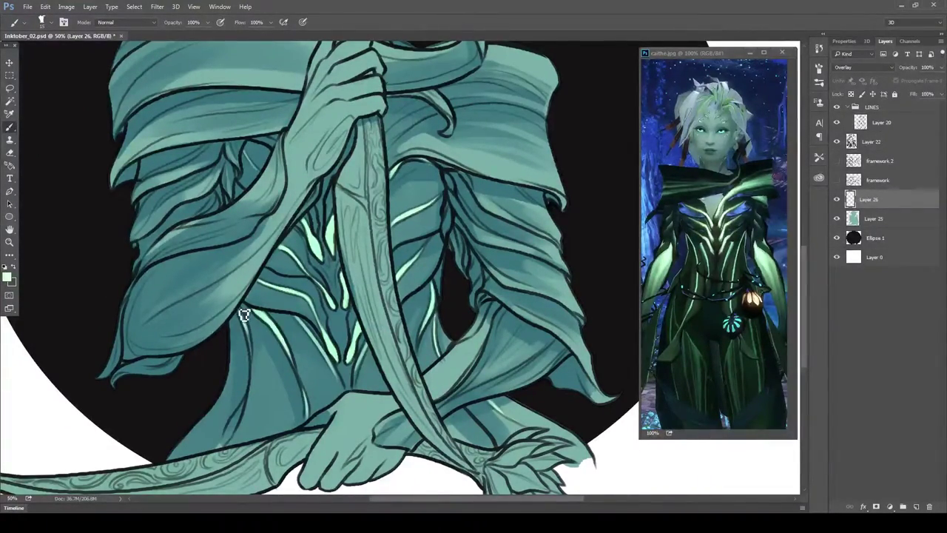
# - Highlight the lower robe, upper-left robe folds and right robe folds
pyautogui.moveTo(238, 411); pyautogui.dragTo(221, 446)
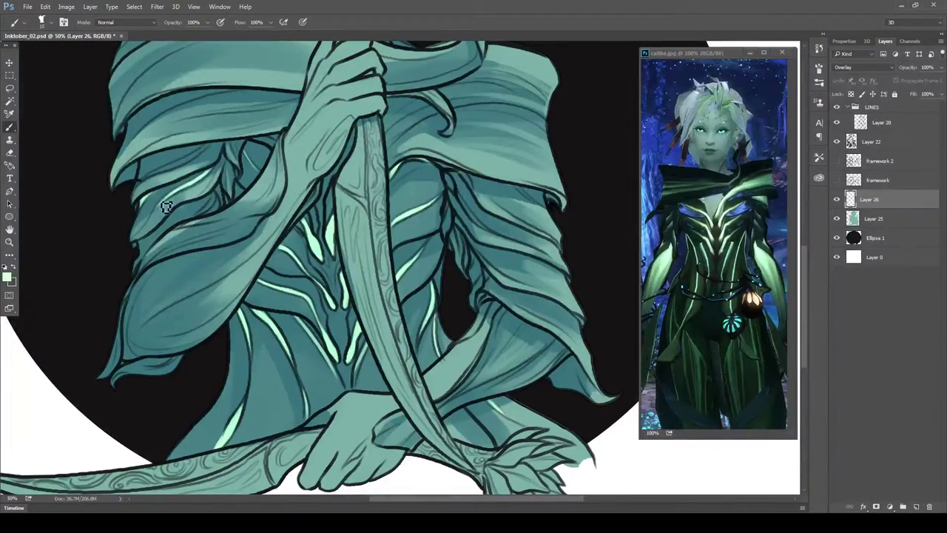
pyautogui.moveTo(178, 216); pyautogui.dragTo(197, 194)
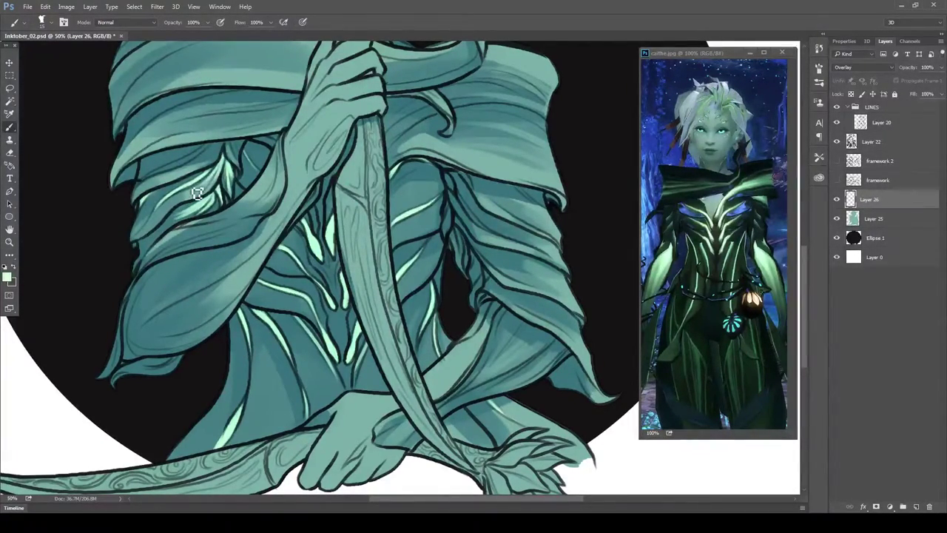
pyautogui.moveTo(209, 153); pyautogui.dragTo(139, 184)
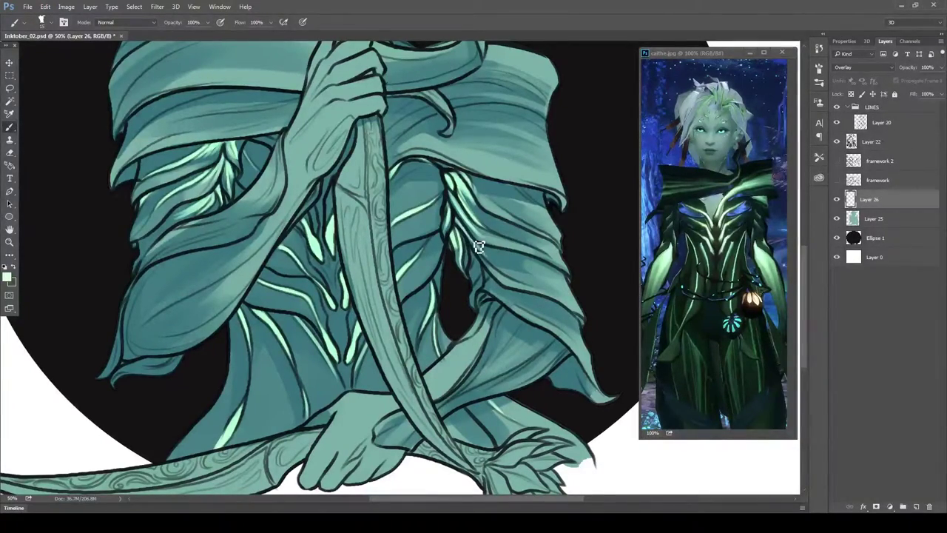
pyautogui.moveTo(459, 178); pyautogui.dragTo(517, 213)
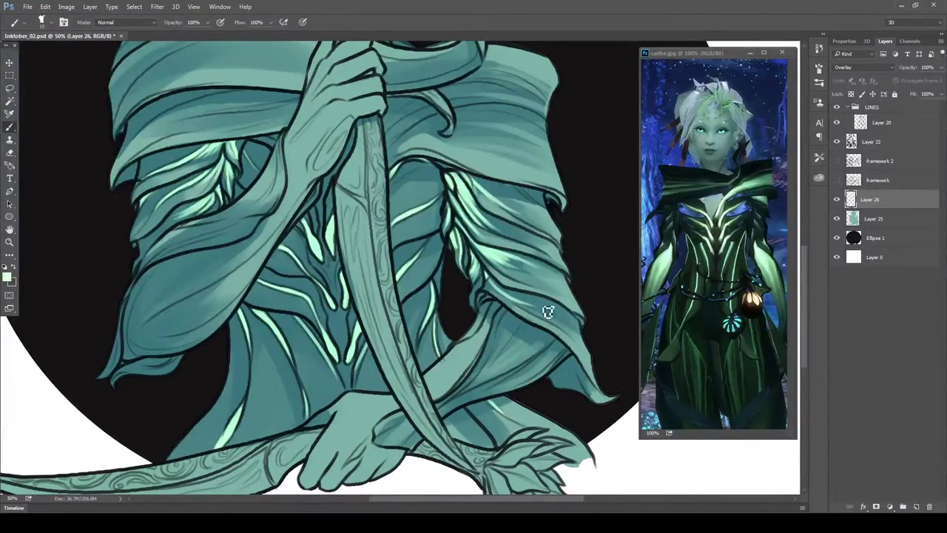
pyautogui.scroll(5, 448, 347)
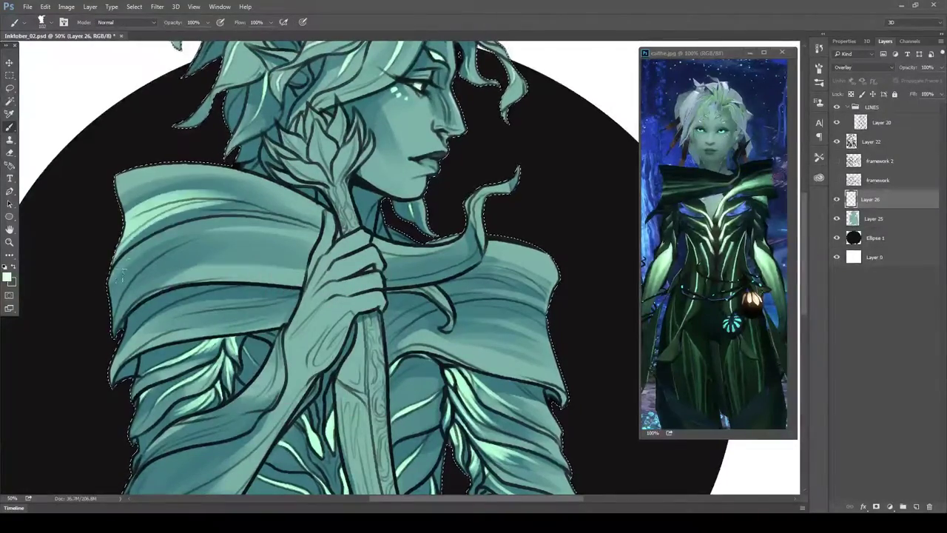
# - Paint light mint-green highlight streaks over the left, right and lower cloak folds
pyautogui.moveTo(144, 326); pyautogui.dragTo(244, 293)
pyautogui.moveTo(489, 296); pyautogui.dragTo(562, 373)
pyautogui.moveTo(370, 348); pyautogui.dragTo(554, 296)
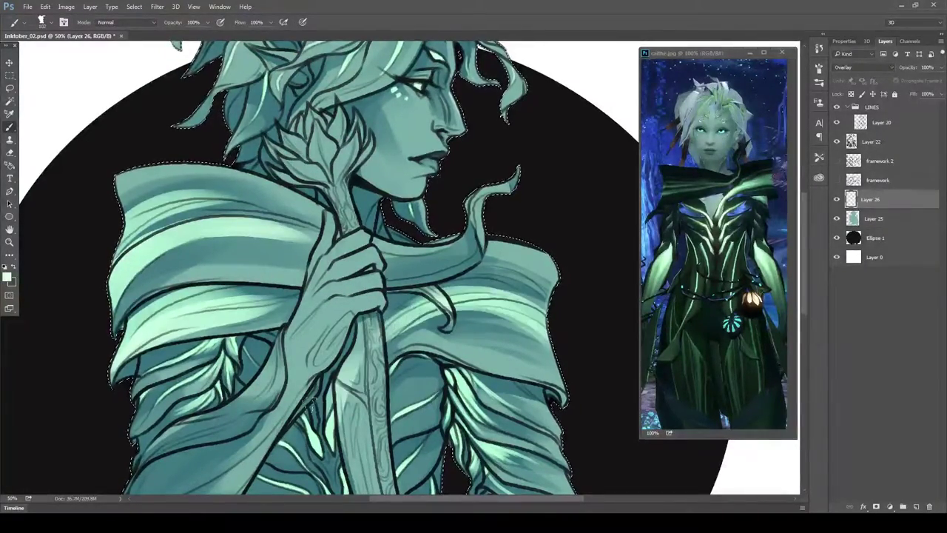
pyautogui.rightClick(256, 238)
pyautogui.press('Escape')
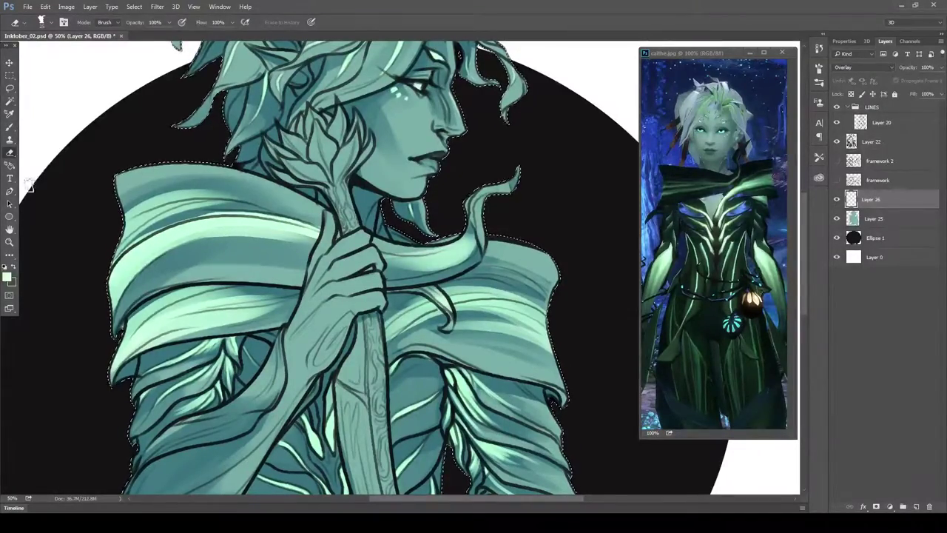
pyautogui.scroll(-4, 329, 237)
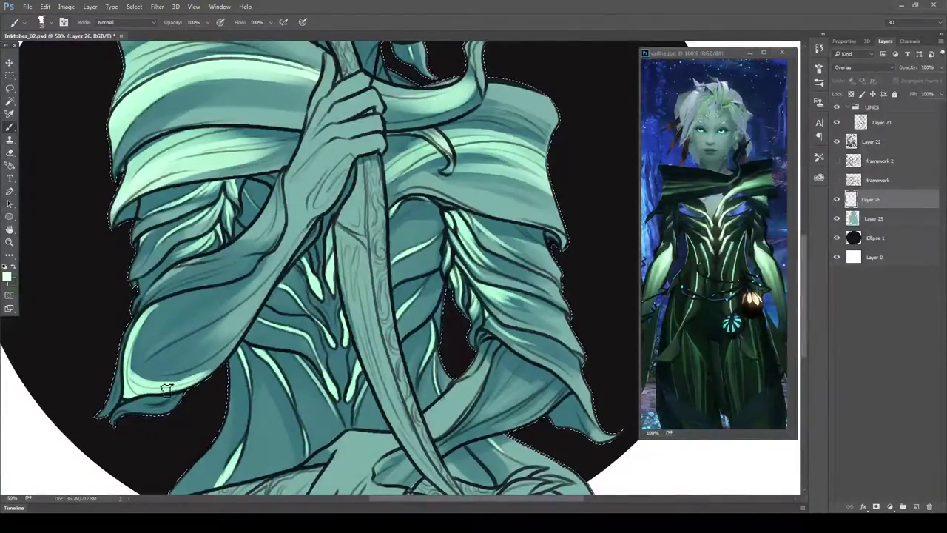
pyautogui.moveTo(191, 355)
pyautogui.mouseDown()
pyautogui.moveTo(156, 345)
pyautogui.moveTo(225, 294)
pyautogui.mouseUp()
pyautogui.click(10, 254)
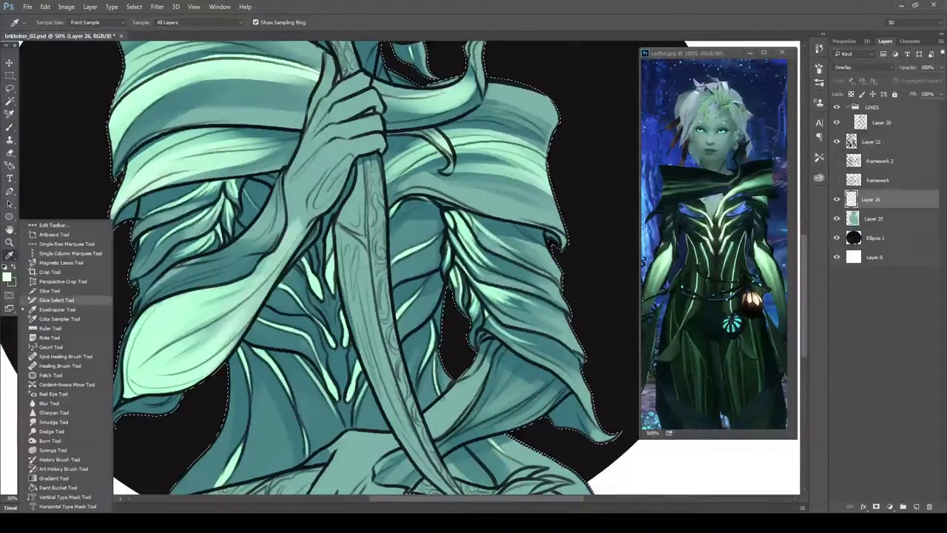
pyautogui.moveTo(540, 399)
pyautogui.mouseDown()
pyautogui.moveTo(514, 374)
pyautogui.moveTo(503, 267)
pyautogui.mouseUp()
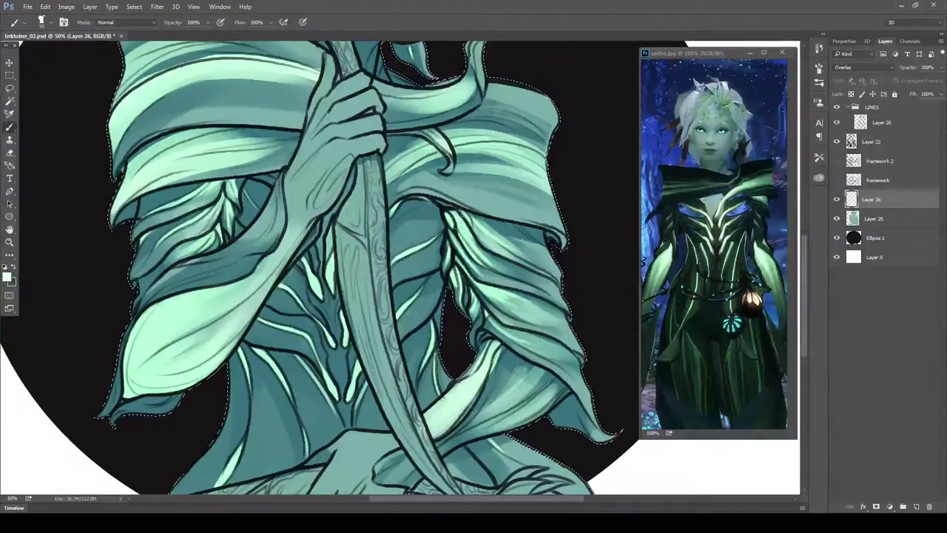
pyautogui.moveTo(251, 466); pyautogui.dragTo(255, 388)
# - Erase part of the right cloak-fold highlight and zoom out to view the whole figure
pyautogui.click(9, 153)
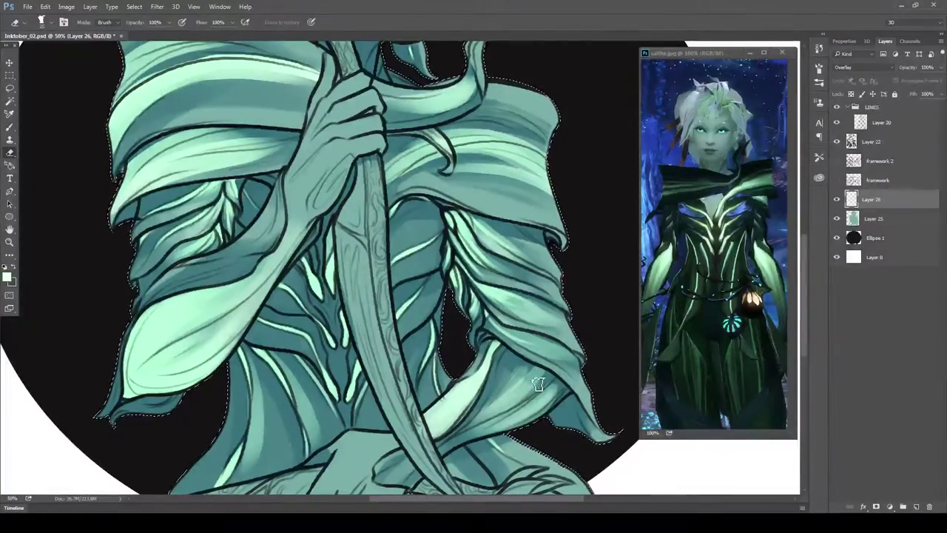
pyautogui.moveTo(540, 407); pyautogui.dragTo(495, 374)
pyautogui.rightClick(244, 323)
pyautogui.press('Escape')
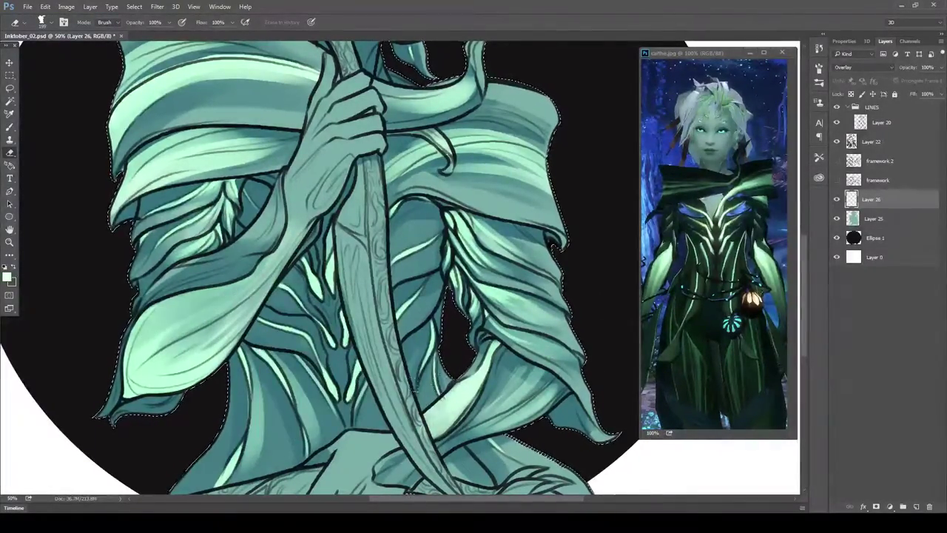
pyautogui.hotkey('ctrl', '0')
pyautogui.hotkey('ctrl', '+')
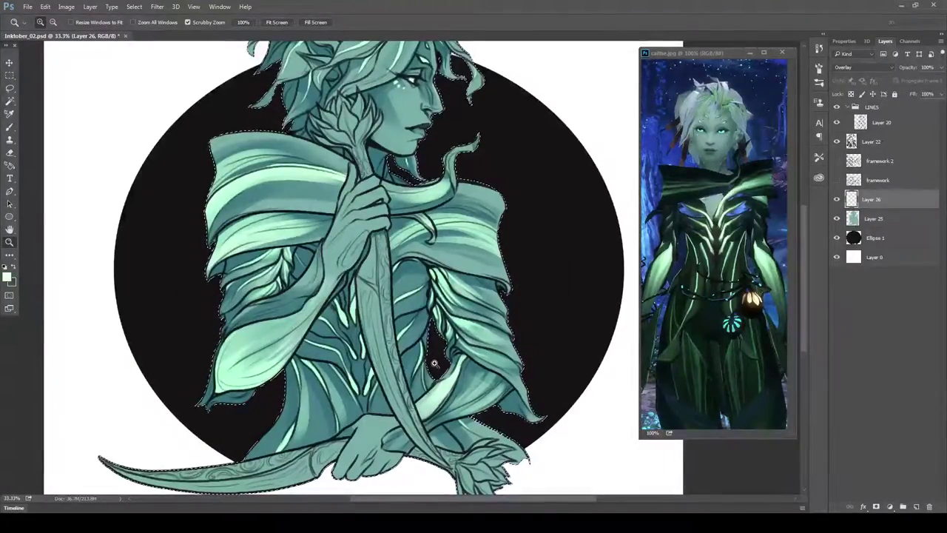
# - Pick a green paint colour and apply a Hue/Saturation adjustment on Layer 22
pyautogui.click(328, 368)
pyautogui.click(871, 141)
pyautogui.click(7, 277)
pyautogui.click(258, 318)
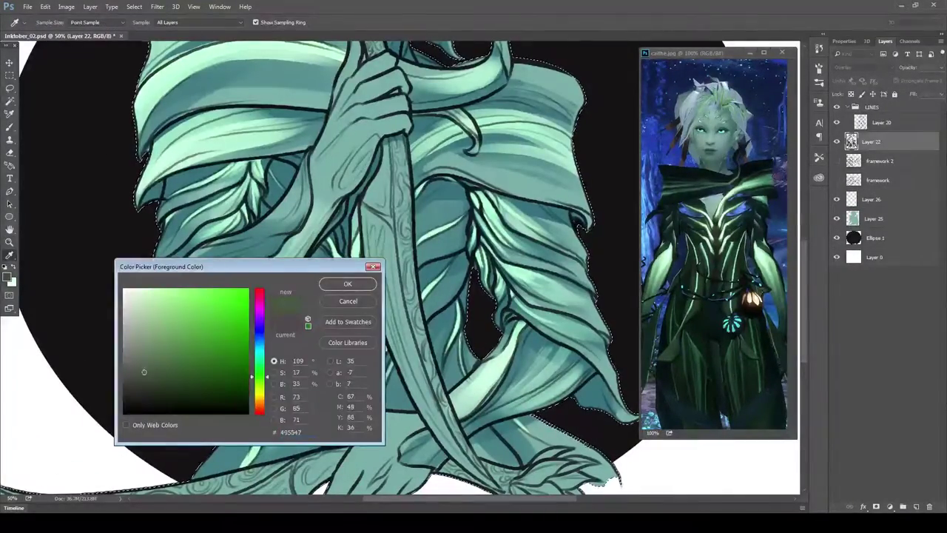
pyautogui.press('Return')
pyautogui.press('b')
pyautogui.scroll(5, 376, 251)
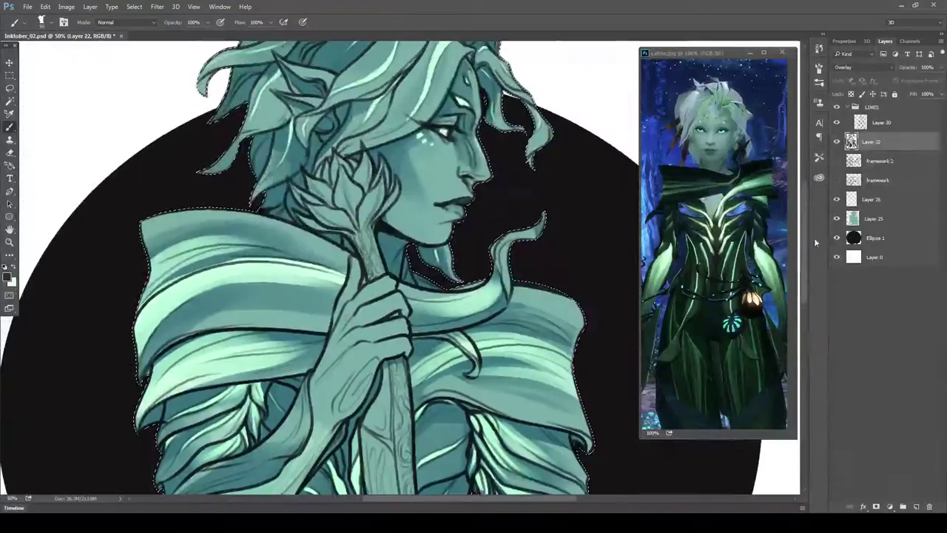
pyautogui.hotkey('ctrl', 'u')
pyautogui.press('Return')
# - Paint light-green highlight strokes across the hair on a new layer above Layer 25
pyautogui.press('z')
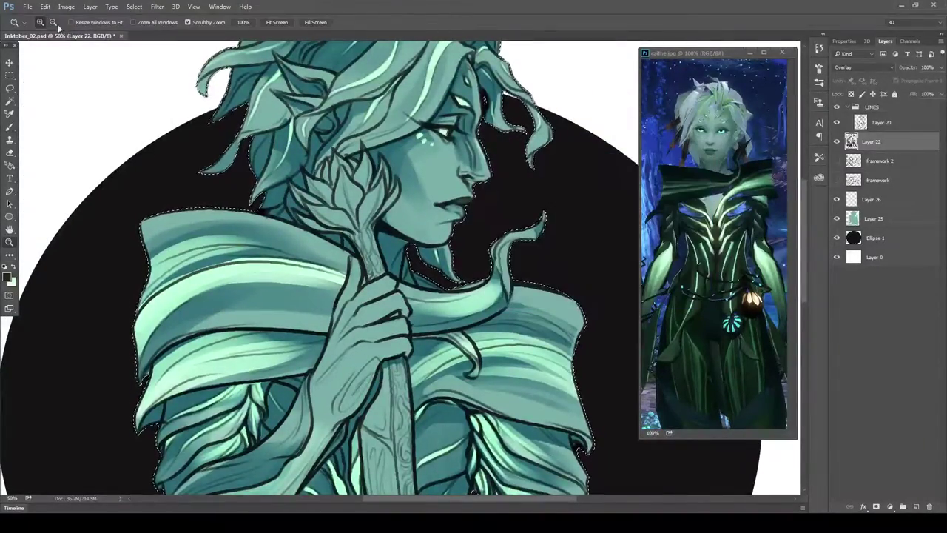
pyautogui.hotkey('ctrl', '-')
pyautogui.click(873, 219)
pyautogui.hotkey('ctrl', 'shift', 'alt', 'n')
pyautogui.press('b')
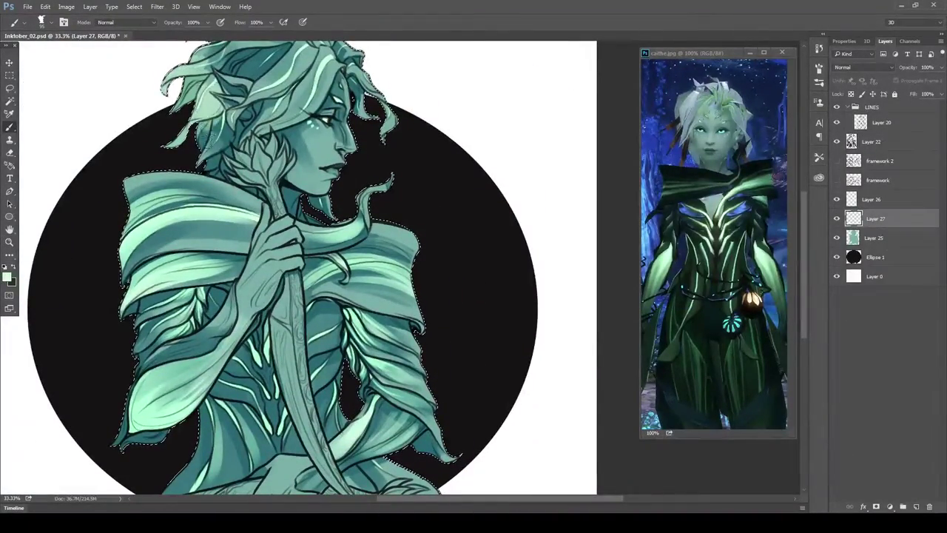
pyautogui.moveTo(244, 85)
pyautogui.mouseDown()
pyautogui.moveTo(299, 80)
pyautogui.moveTo(363, 48)
pyautogui.mouseUp()
pyautogui.moveTo(244, 54); pyautogui.dragTo(340, 46)
pyautogui.moveTo(185, 93); pyautogui.dragTo(272, 81)
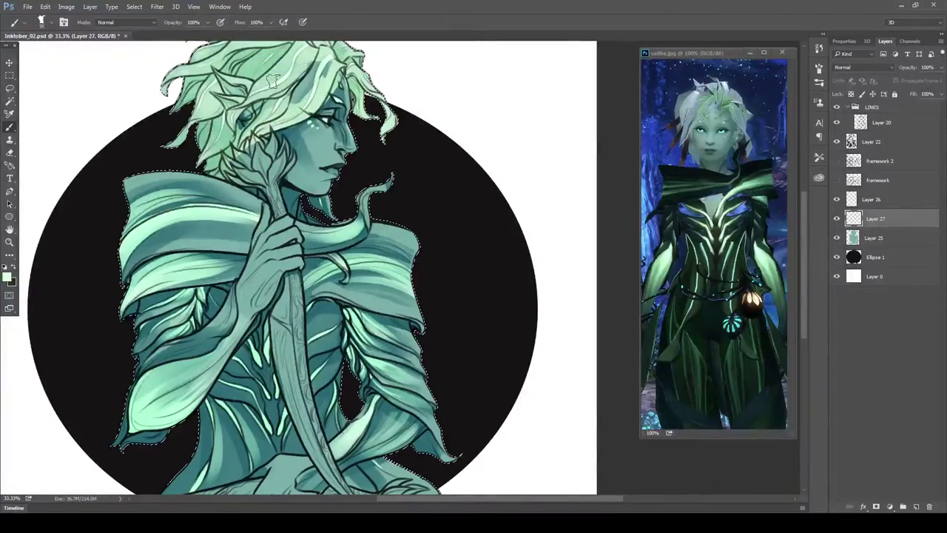
pyautogui.scroll(2, 311, 266)
# - Fade the hair strokes, pick an eraser brush, and apply a slight Hue/Saturation tweak
pyautogui.hotkey('ctrl', 'shift', 'f')
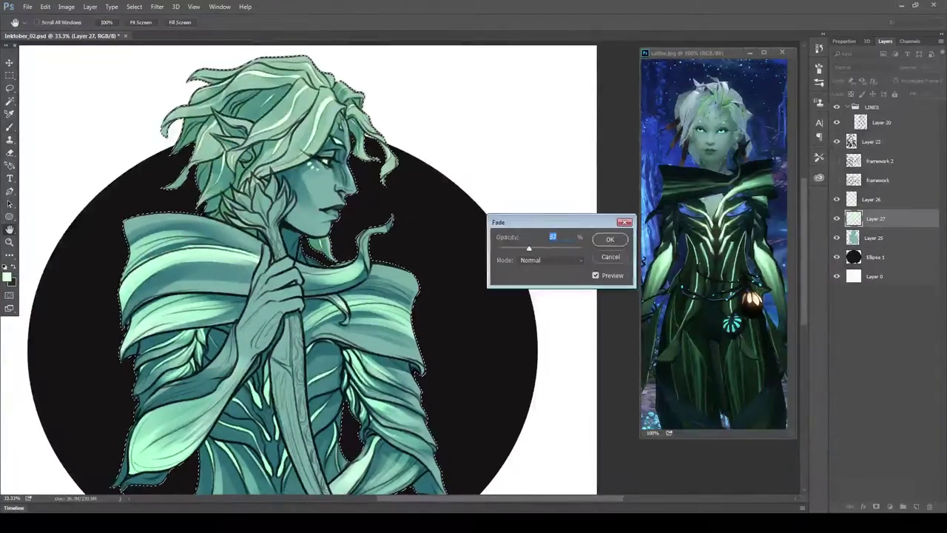
pyautogui.press('Return')
pyautogui.press('e')
pyautogui.rightClick(384, 127)
pyautogui.press('Escape')
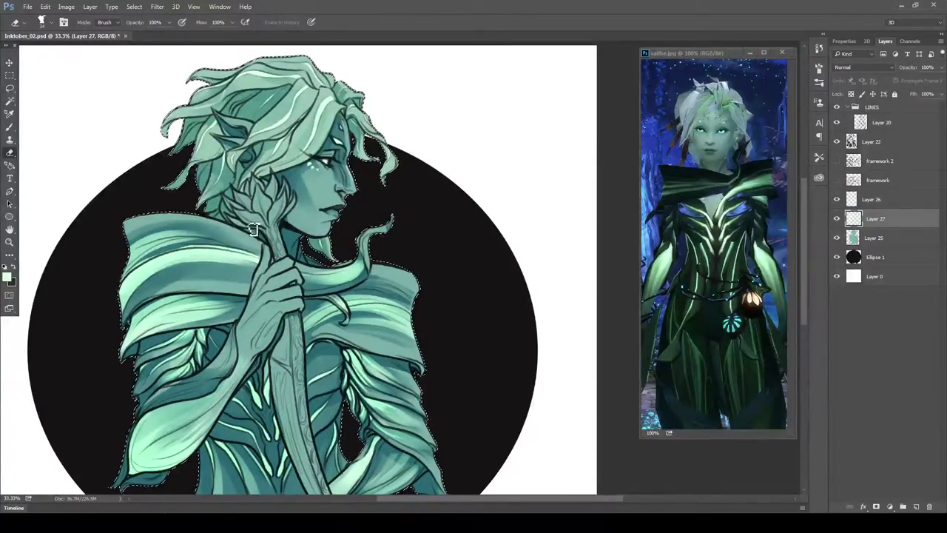
pyautogui.hotkey('ctrl', 'u')
pyautogui.press('Return')
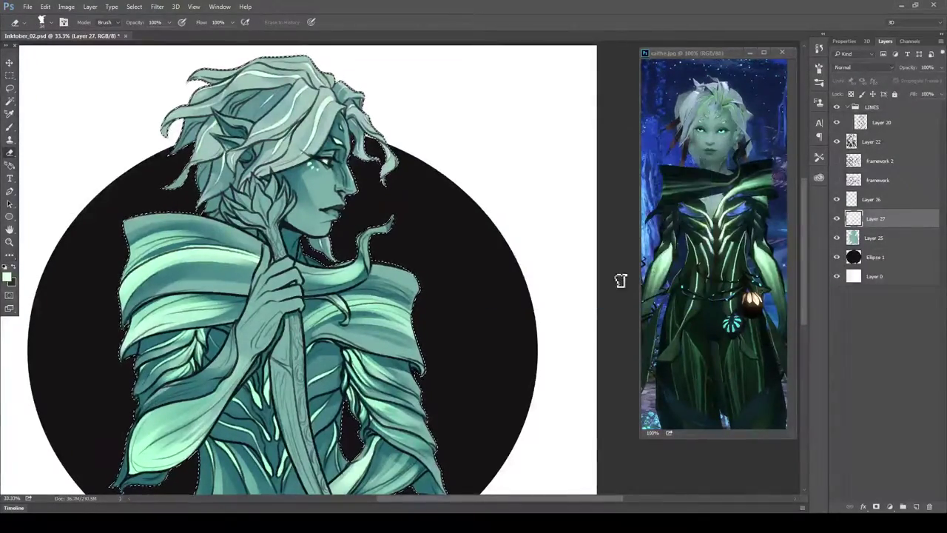
pyautogui.scroll(-1, 619, 275)
# - Select the dark circle, add a layer above Ellipse 1 and paint grey clouds inside it
pyautogui.press('w')
pyautogui.click(875, 257)
pyautogui.hotkey('ctrl', 'shift', 'alt', 'n')
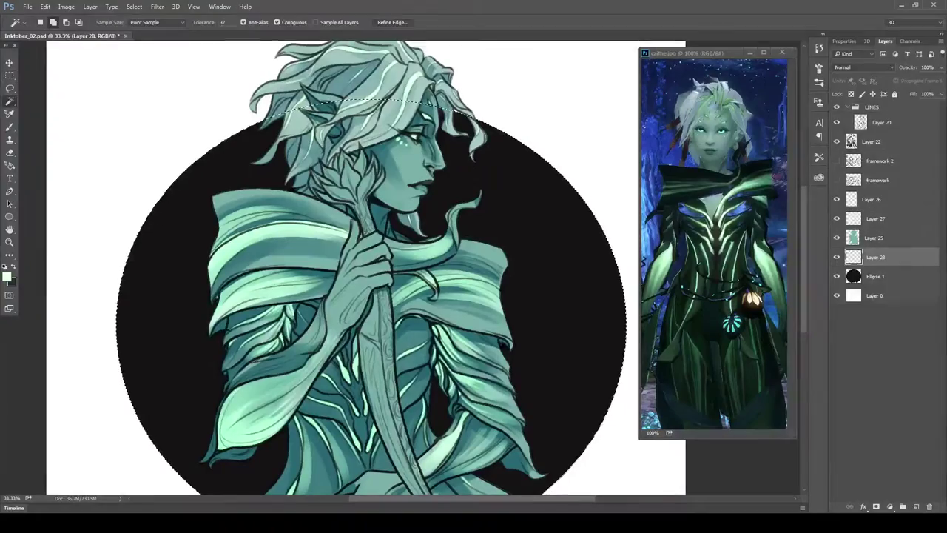
pyautogui.press('b')
pyautogui.click(46, 23)
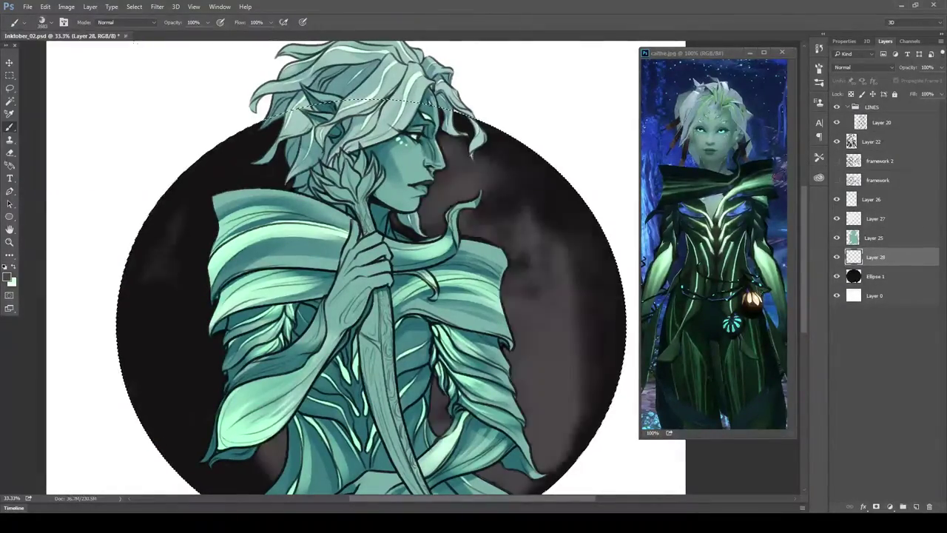
pyautogui.scroll(-2, 67, 141)
pyautogui.doubleClick(84, 141)
pyautogui.moveTo(518, 326); pyautogui.dragTo(614, 370)
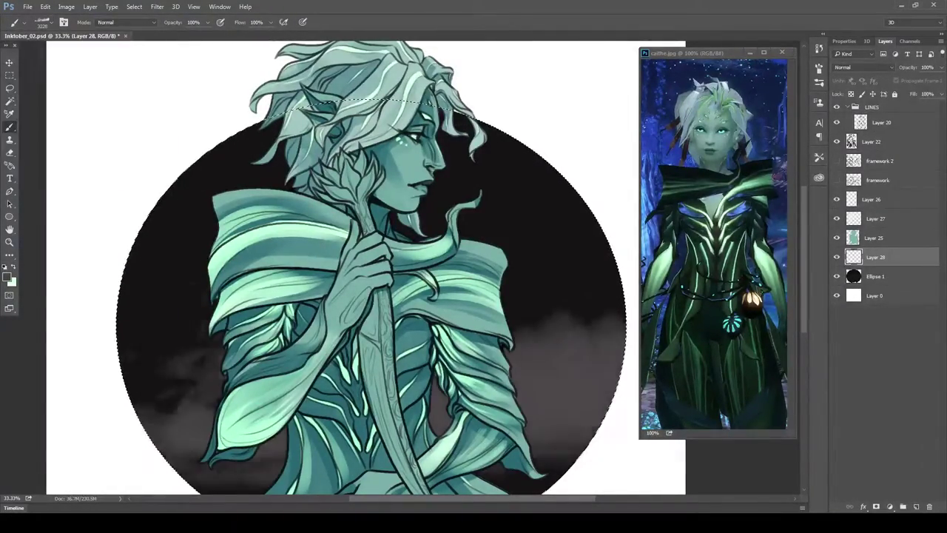
pyautogui.moveTo(125, 348); pyautogui.dragTo(222, 355)
# - Set the cloud layer to Overlay and tint it dark teal with Hue/Saturation
pyautogui.click(862, 67)
pyautogui.click(874, 164)
pyautogui.hotkey('ctrl', 'u')
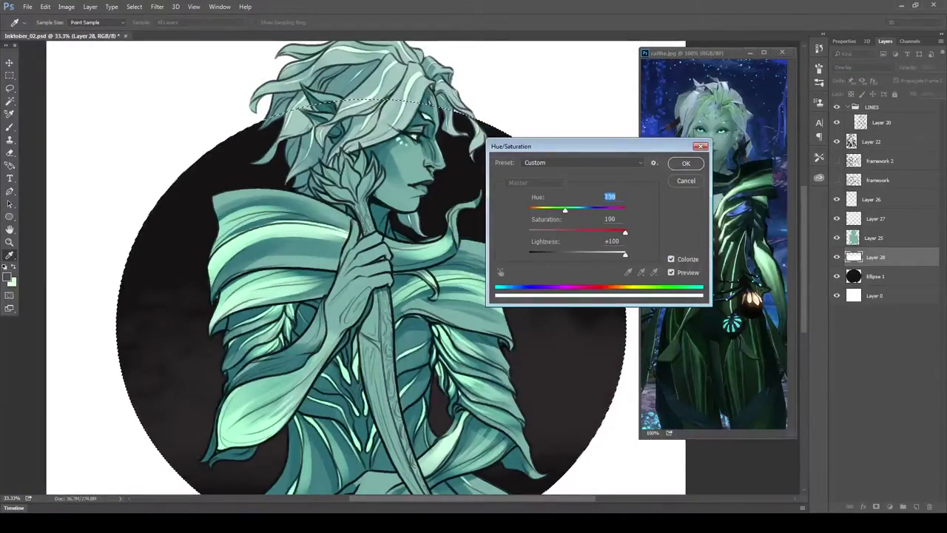
pyautogui.moveTo(625, 254); pyautogui.dragTo(592, 253)
pyautogui.click(685, 163)
# - Paint scattered light-green dots across the circle with an enlarged scatter brush on a new layer
pyautogui.click(46, 22)
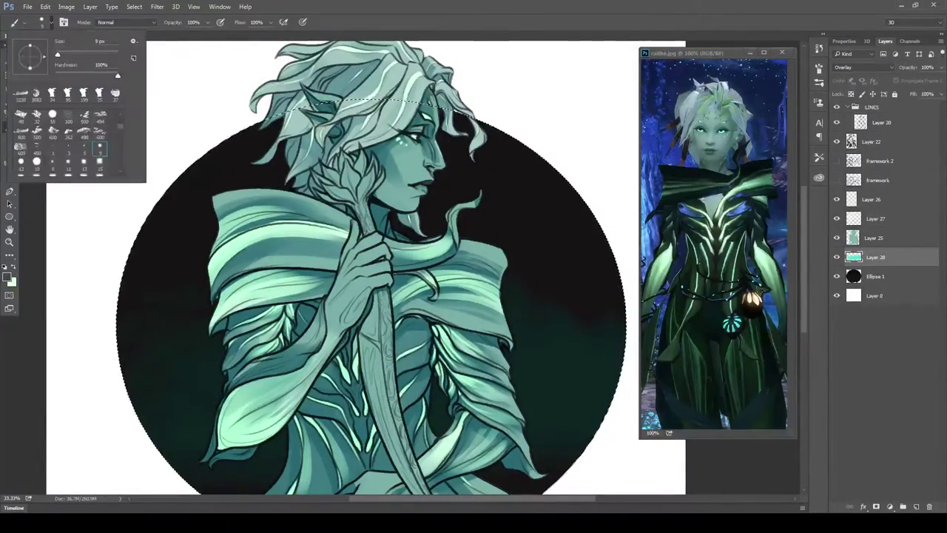
pyautogui.press('Return')
pyautogui.press('x')
pyautogui.click(64, 23)
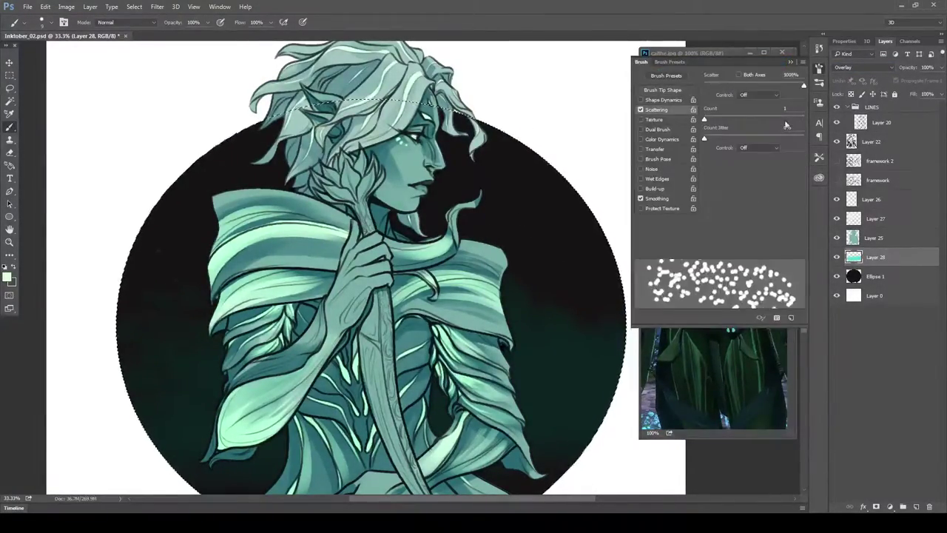
pyautogui.rightClick(479, 180)
pyautogui.press('Return')
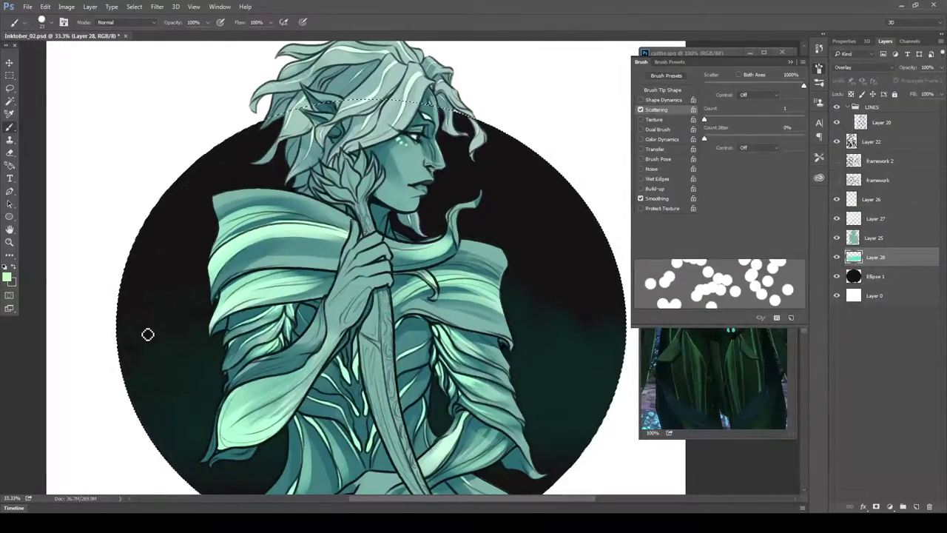
pyautogui.click(862, 67)
pyautogui.moveTo(148, 399); pyautogui.dragTo(577, 370)
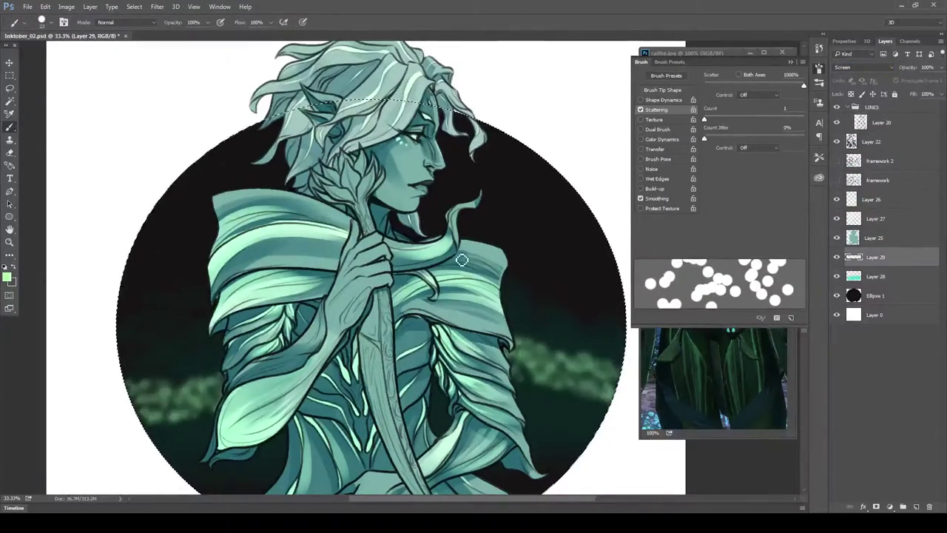
# - Try a mottled textured-brush pass over the circle, then undo it and delete Layer 29
pyautogui.click(42, 22)
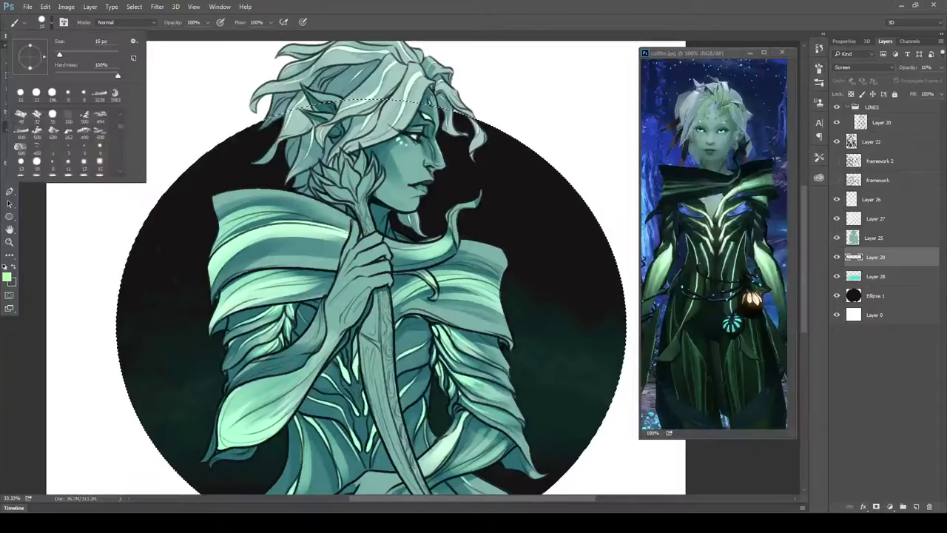
pyautogui.doubleClick(20, 154)
pyautogui.moveTo(547, 259)
pyautogui.mouseDown()
pyautogui.moveTo(459, 177)
pyautogui.moveTo(178, 281)
pyautogui.mouseUp()
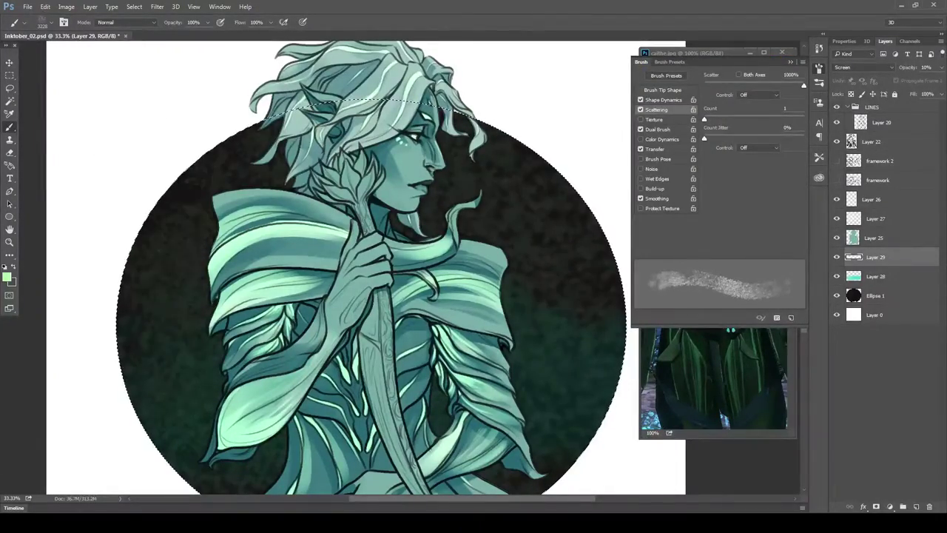
pyautogui.hotkey('ctrl', 'shift', 'f')
pyautogui.press('Escape')
pyautogui.click(45, 7)
pyautogui.click(74, 29)
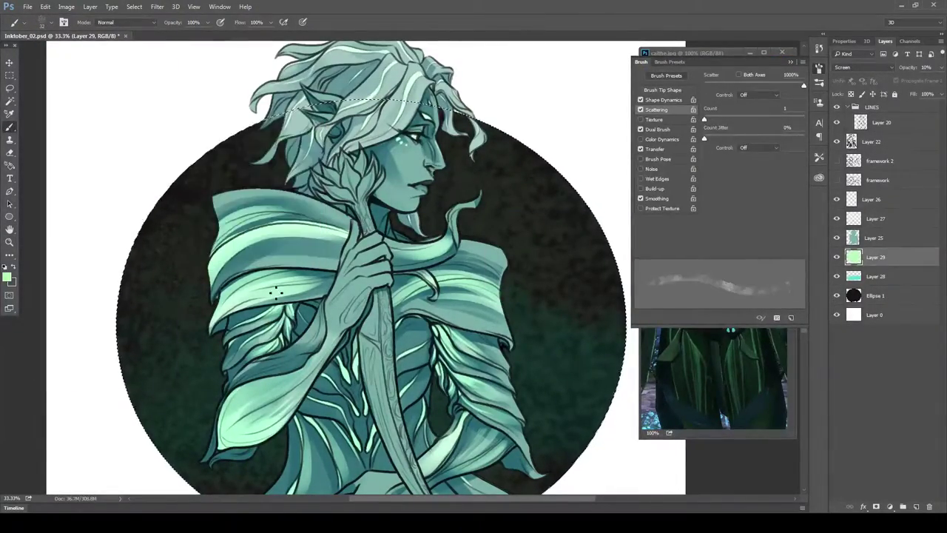
pyautogui.click(930, 506)
pyautogui.press('Return')
pyautogui.click(42, 22)
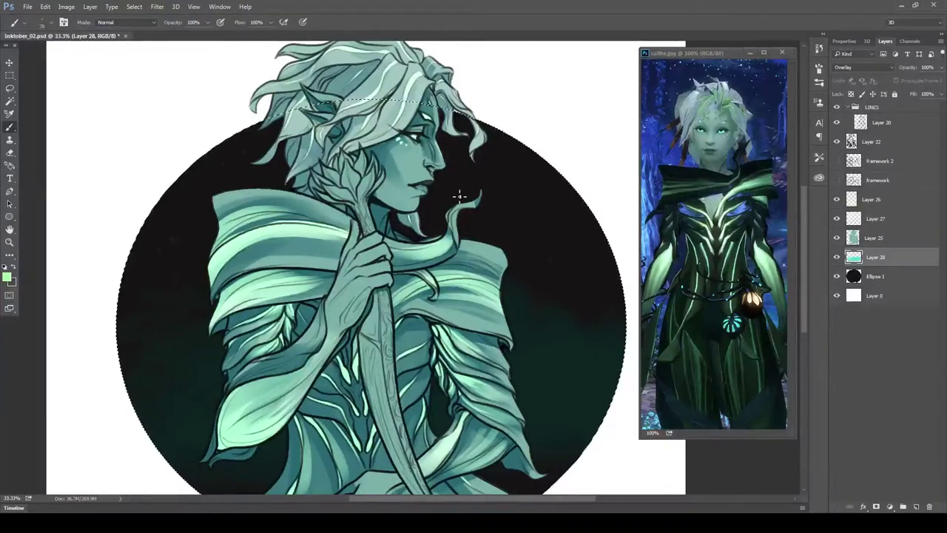
# - Shift the background gradient's hue toward blue with Hue/Saturation and erase its edges
pyautogui.press('x')
pyautogui.press(']')
pyautogui.press(']')
pyautogui.press(']')
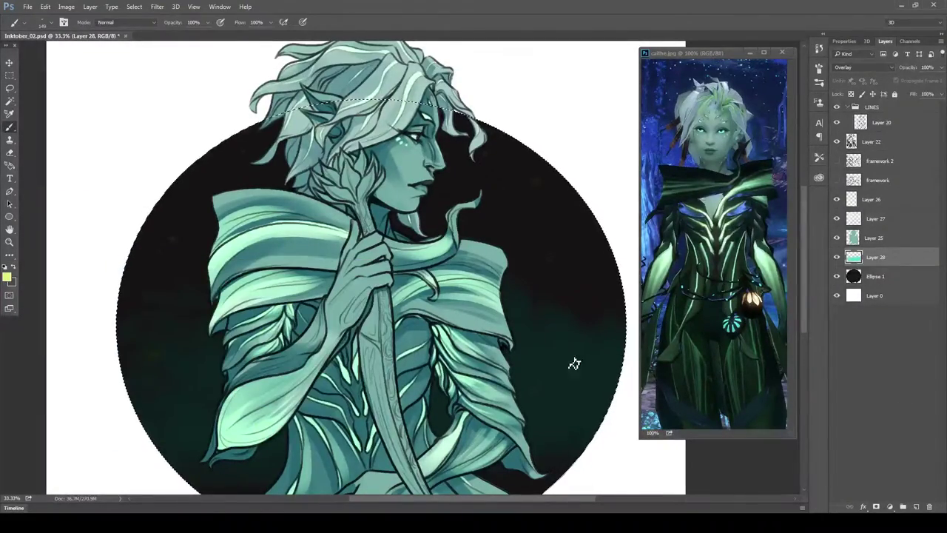
pyautogui.hotkey('ctrl', 'u')
pyautogui.moveTo(595, 196); pyautogui.dragTo(610, 196)
pyautogui.press('Return')
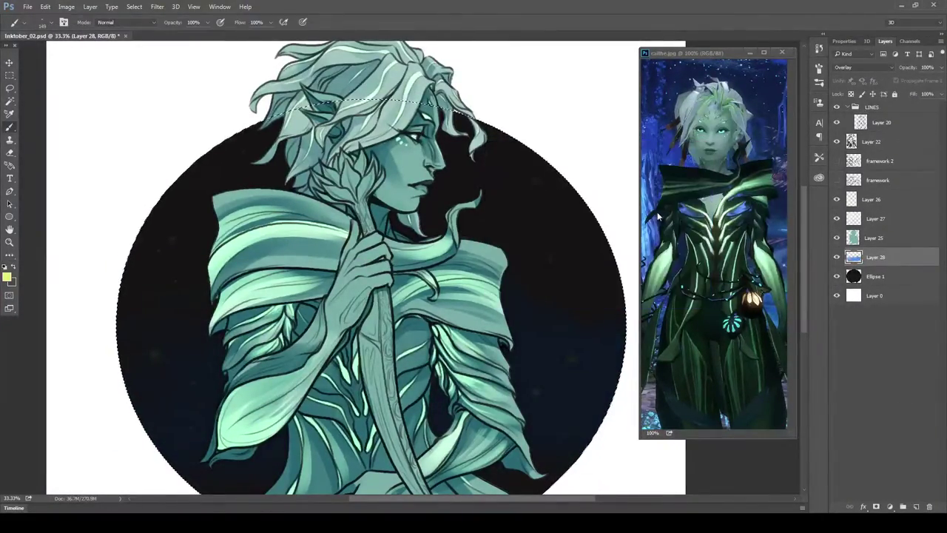
pyautogui.press('e')
pyautogui.hotkey('ctrl', 'u')
pyautogui.press('Return')
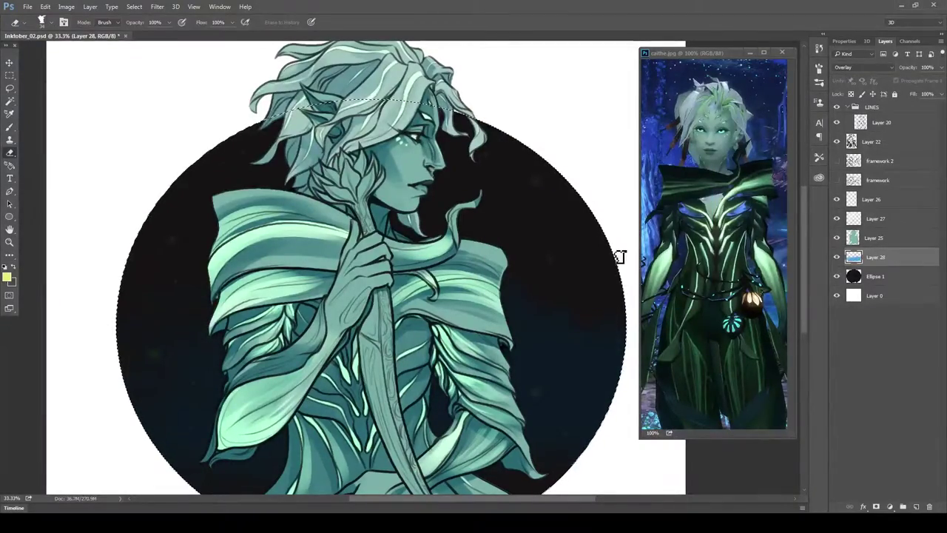
# - Add a Screen-blended layer and paint soft glows around the stars with a large soft brush
pyautogui.press('b')
pyautogui.click(24, 22)
pyautogui.press('Escape')
pyautogui.hotkey('shift', 'ctrl', 'alt', 'n')
pyautogui.hotkey('shift', 'alt', 's')
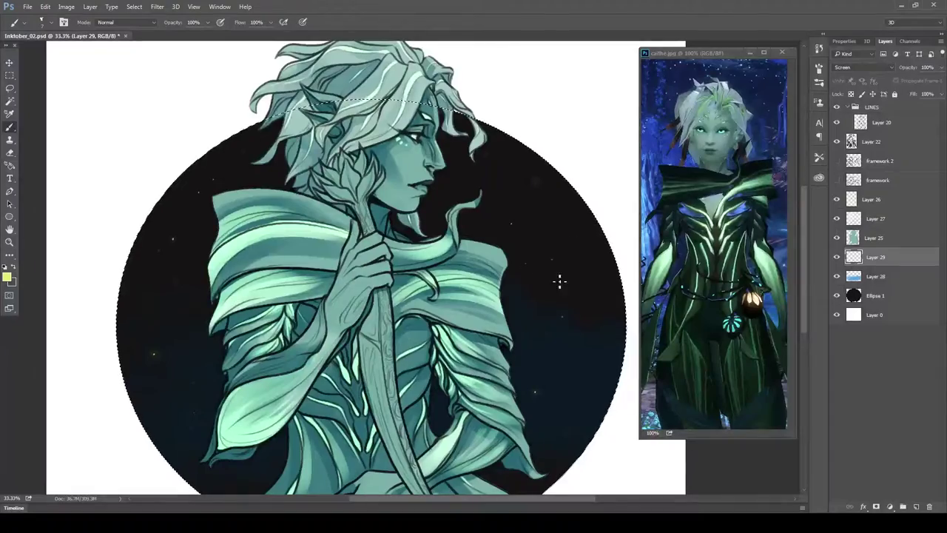
pyautogui.click(24, 22)
pyautogui.click(45, 6)
pyautogui.click(66, 26)
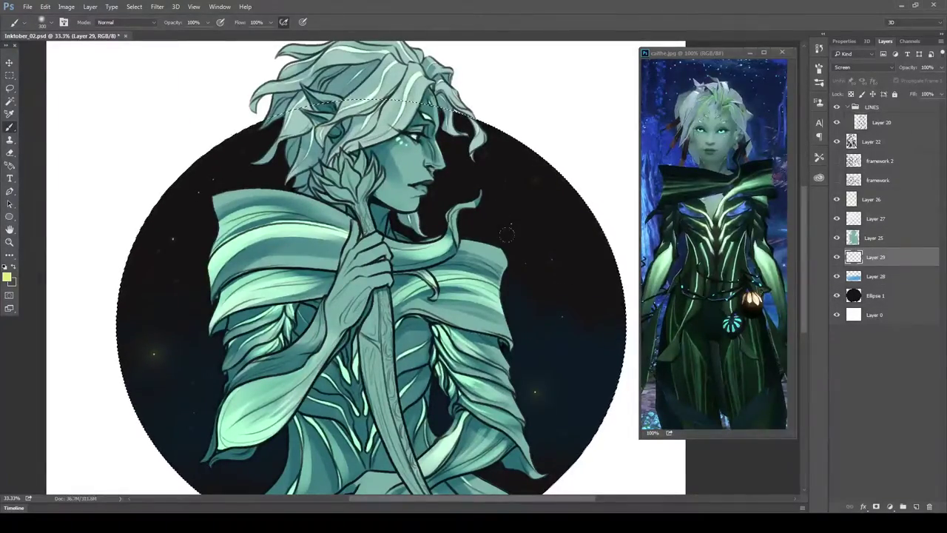
pyautogui.click(551, 259)
# - Draw constellation lines with the Line tool linking the stars on the left and right
pyautogui.press('u')
pyautogui.rightClick(10, 215)
pyautogui.click(52, 257)
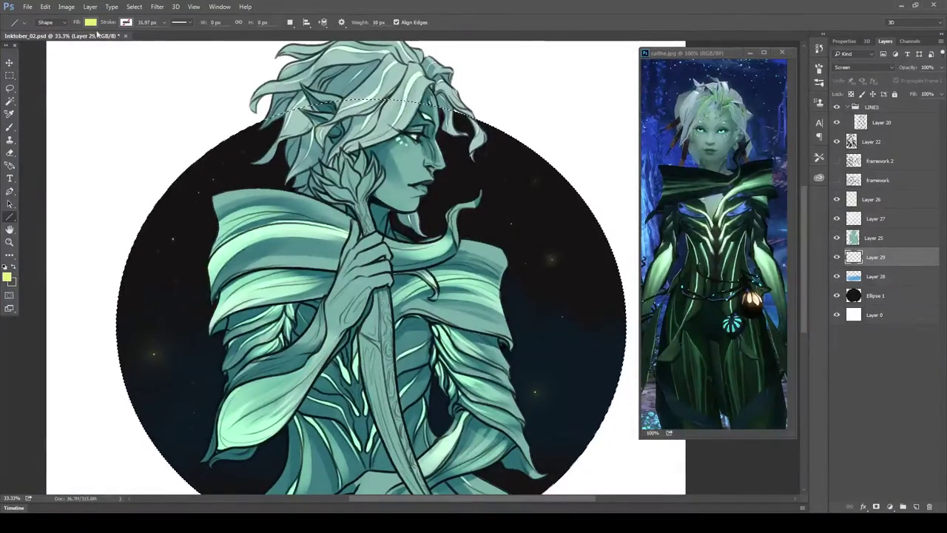
pyautogui.moveTo(153, 354); pyautogui.dragTo(173, 239)
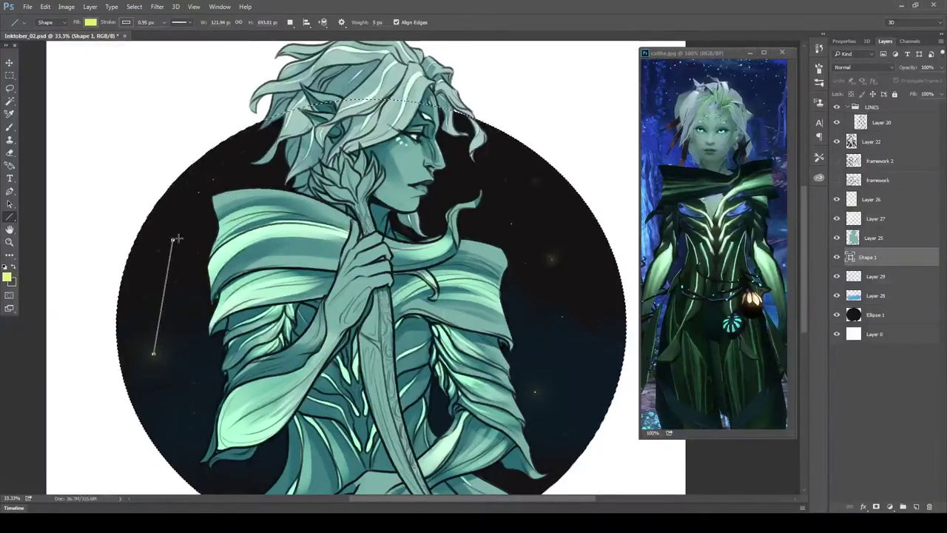
pyautogui.moveTo(154, 354); pyautogui.dragTo(222, 348)
pyautogui.moveTo(173, 239)
pyautogui.mouseDown()
pyautogui.moveTo(205, 265)
pyautogui.moveTo(198, 191)
pyautogui.moveTo(213, 180)
pyautogui.mouseUp()
pyautogui.moveTo(551, 261)
pyautogui.mouseDown()
pyautogui.moveTo(501, 296)
pyautogui.moveTo(560, 318)
pyautogui.moveTo(531, 323)
pyautogui.mouseUp()
pyautogui.moveTo(531, 323); pyautogui.dragTo(534, 391)
# - Adjust the Shape 4 line and merge all constellation line layers into one
pyautogui.press('m')
pyautogui.click(847, 276)
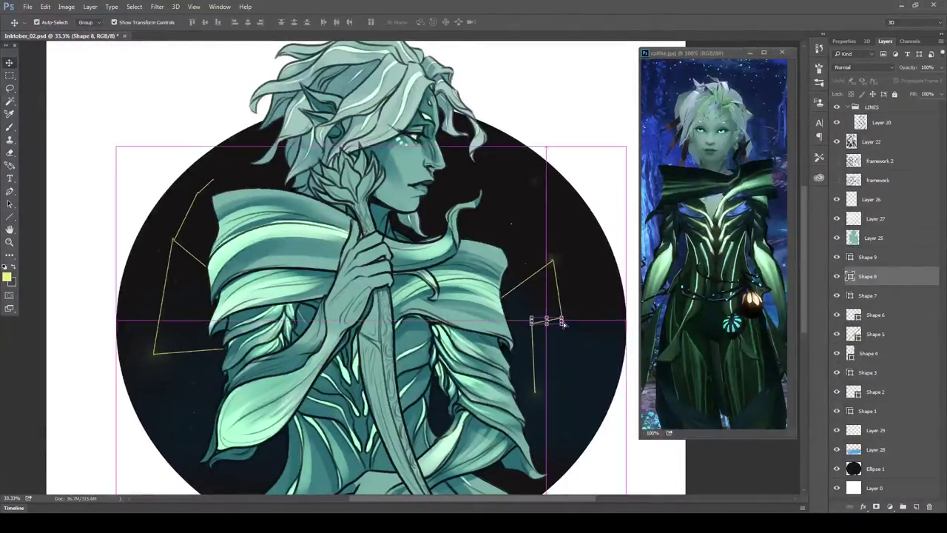
pyautogui.click(845, 316)
pyautogui.keyDown('ctrl'); pyautogui.click(201, 186); pyautogui.keyUp('ctrl')
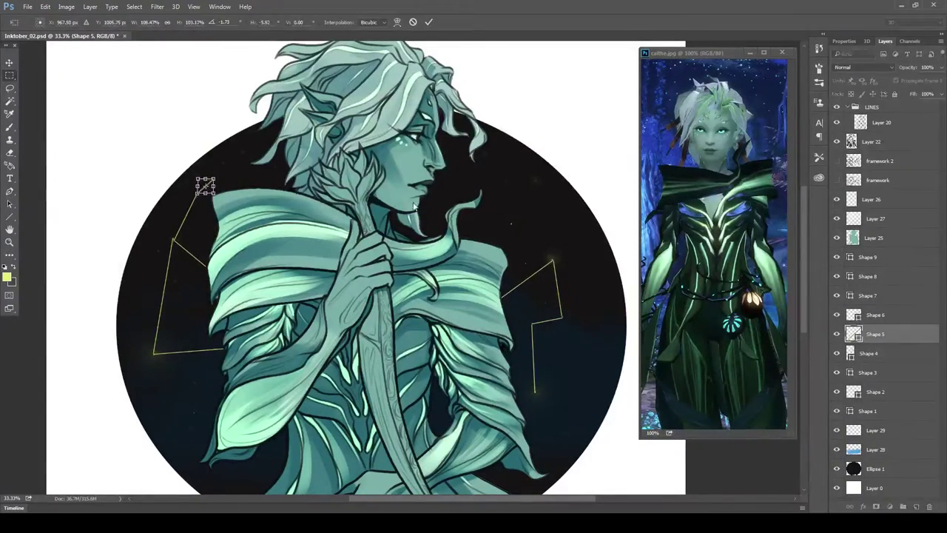
pyautogui.keyDown('ctrl'); pyautogui.click(186, 216); pyautogui.keyUp('ctrl')
pyautogui.hotkey('ctrl', 't')
pyautogui.press('Return')
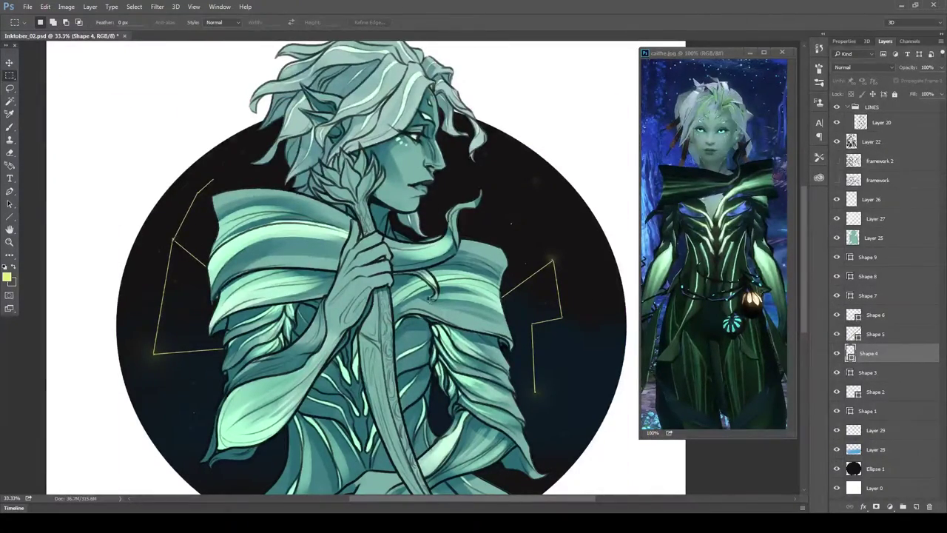
pyautogui.click(867, 256)
pyautogui.keyDown('shift'); pyautogui.click(867, 410); pyautogui.keyUp('shift')
pyautogui.hotkey('ctrl', 'e')
# - Set the merged lines to Overlay, lighten them to white, and blur a lower-opacity copy into a glow
pyautogui.click(862, 66)
pyautogui.click(858, 159)
pyautogui.click(66, 7)
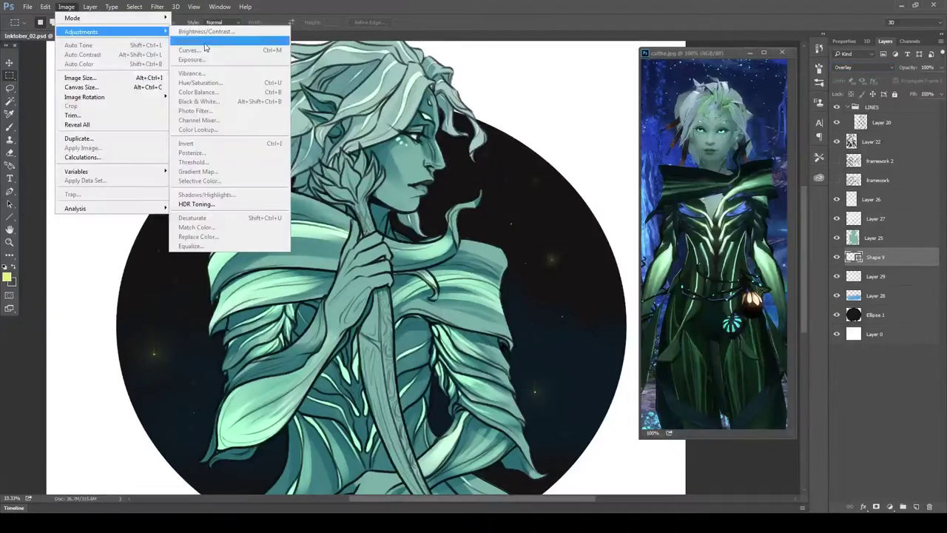
pyautogui.click(200, 82)
pyautogui.press('Return')
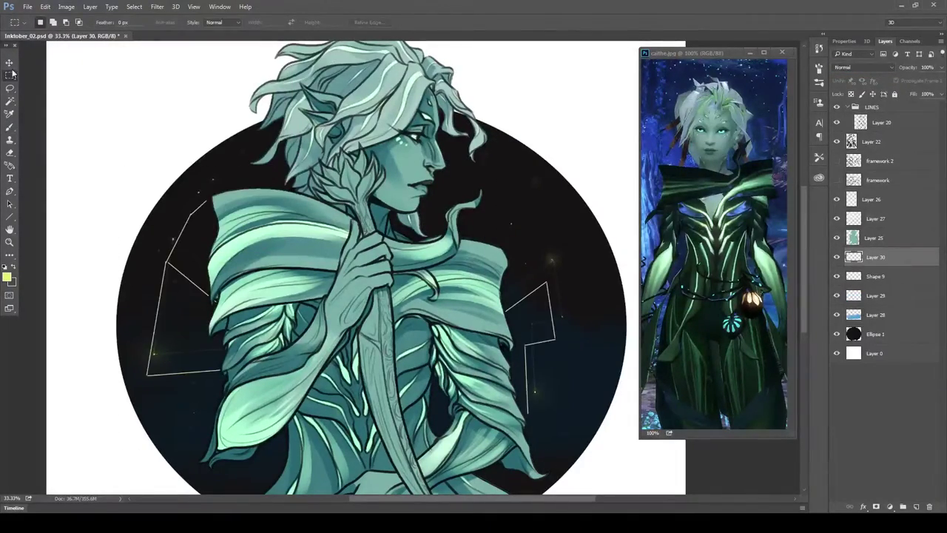
pyautogui.click(157, 7)
pyautogui.press('v')
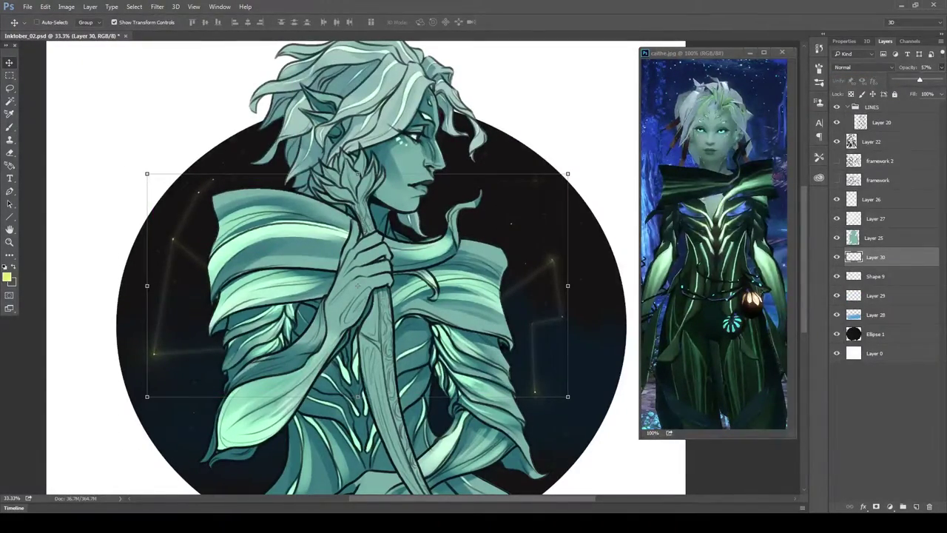
# - Prepare a small black brush on a new layer for line details
pyautogui.press('b')
pyautogui.click(7, 277)
pyautogui.press('Return')
pyautogui.click(41, 21)
pyautogui.rightClick(296, 148)
# - Ink a small ear ornament on a new layer and colour it with the sampled teal skin tone
pyautogui.hotkey('ctrl', 'shift', 'alt', 'n')
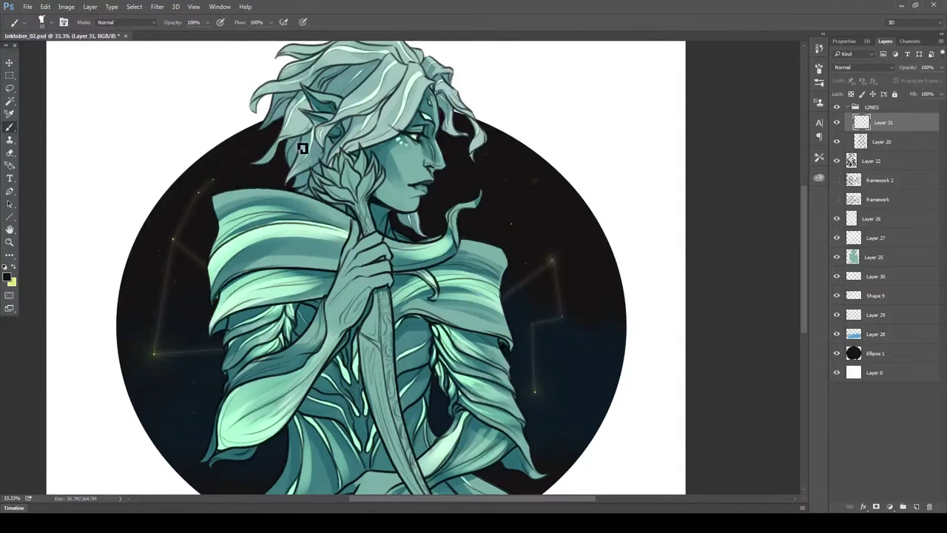
pyautogui.moveTo(302, 148); pyautogui.dragTo(300, 159)
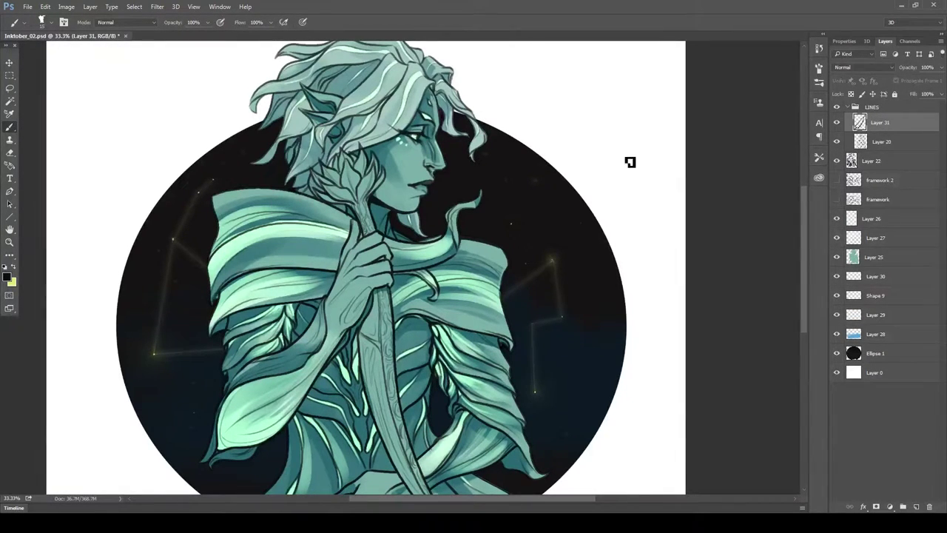
pyautogui.click(876, 256)
pyautogui.press('x')
pyautogui.keyDown('alt'); pyautogui.click(408, 187); pyautogui.keyUp('alt')
pyautogui.moveTo(300, 155); pyautogui.dragTo(280, 180)
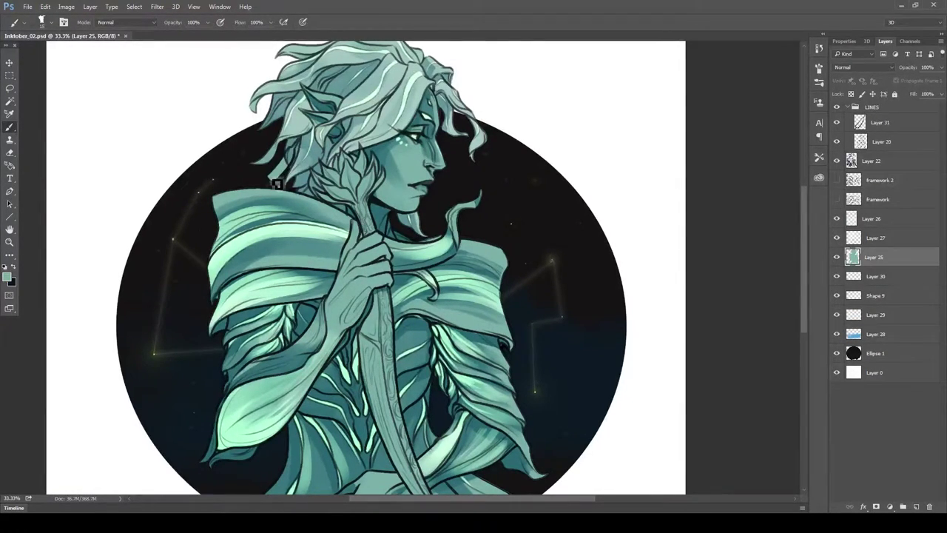
pyautogui.click(878, 150)
pyautogui.hotkey('alt', ']')
pyautogui.press('x')
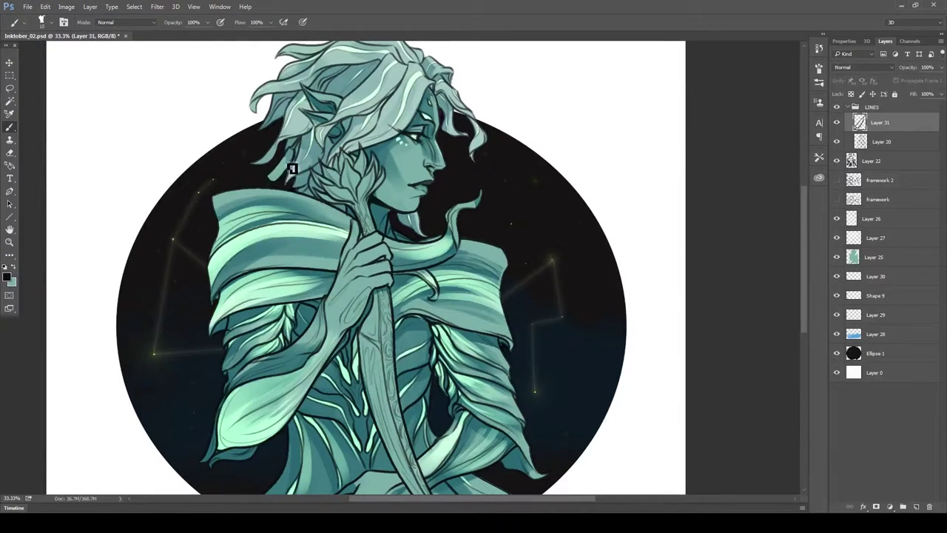
# - Paint a magenta lotus atop the scythe on a new flower layer
pyautogui.click(872, 218)
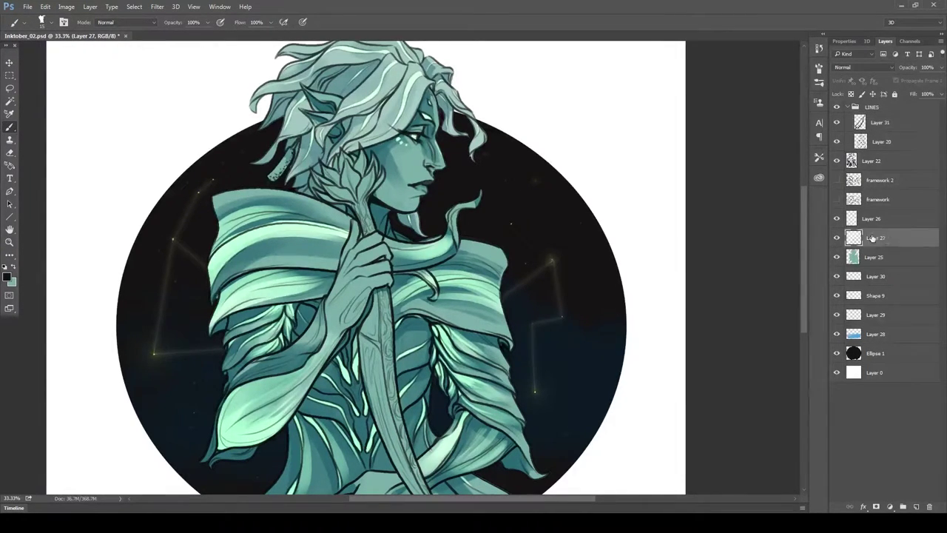
pyautogui.click(8, 278)
pyautogui.click(334, 281)
pyautogui.hotkey('ctrl', 'shift', 'alt', 'n')
pyautogui.click(7, 278)
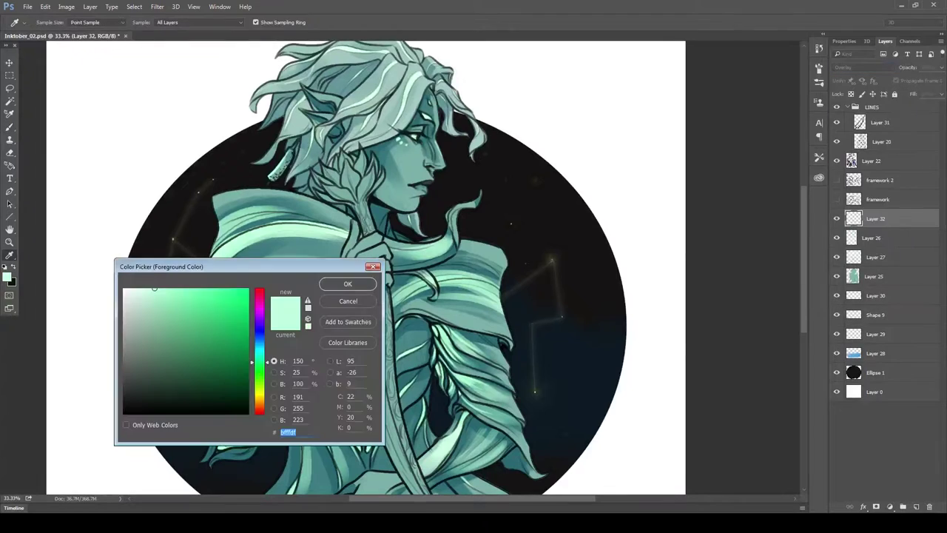
pyautogui.click(260, 307)
pyautogui.click(333, 281)
pyautogui.moveTo(333, 163)
pyautogui.mouseDown()
pyautogui.moveTo(353, 187)
pyautogui.moveTo(365, 152)
pyautogui.mouseUp()
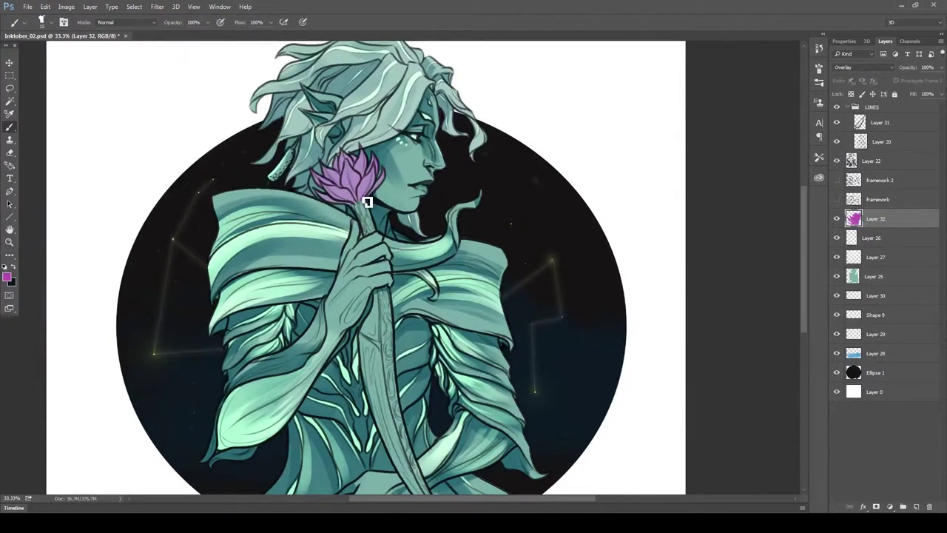
# - Paint purple at the scythe's lower end, then zoom in on the upper flower
pyautogui.scroll(-5, 366, 202)
pyautogui.moveTo(469, 362)
pyautogui.mouseDown()
pyautogui.moveTo(469, 389)
pyautogui.moveTo(491, 380)
pyautogui.moveTo(506, 353)
pyautogui.moveTo(481, 370)
pyautogui.moveTo(488, 392)
pyautogui.moveTo(511, 377)
pyautogui.moveTo(500, 400)
pyautogui.mouseUp()
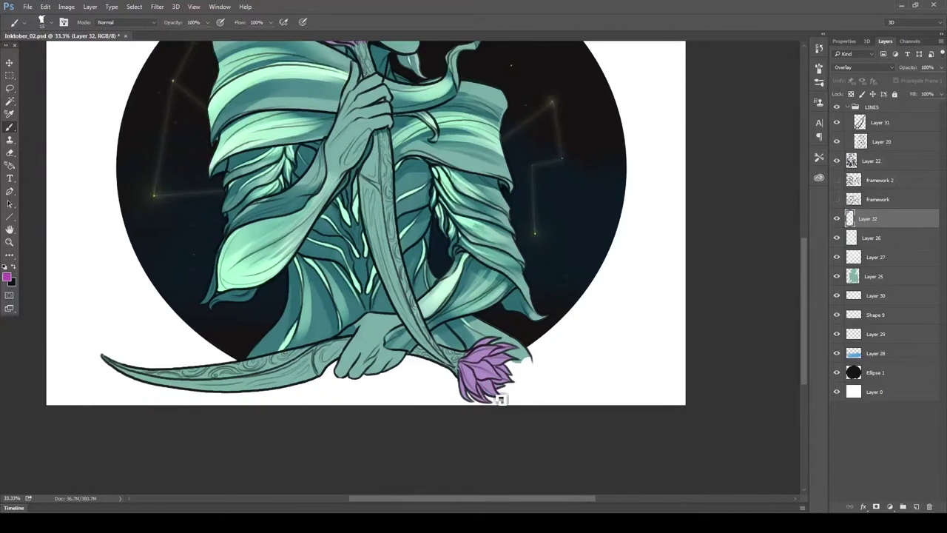
pyautogui.hotkey('ctrl', '0')
pyautogui.click(366, 144)
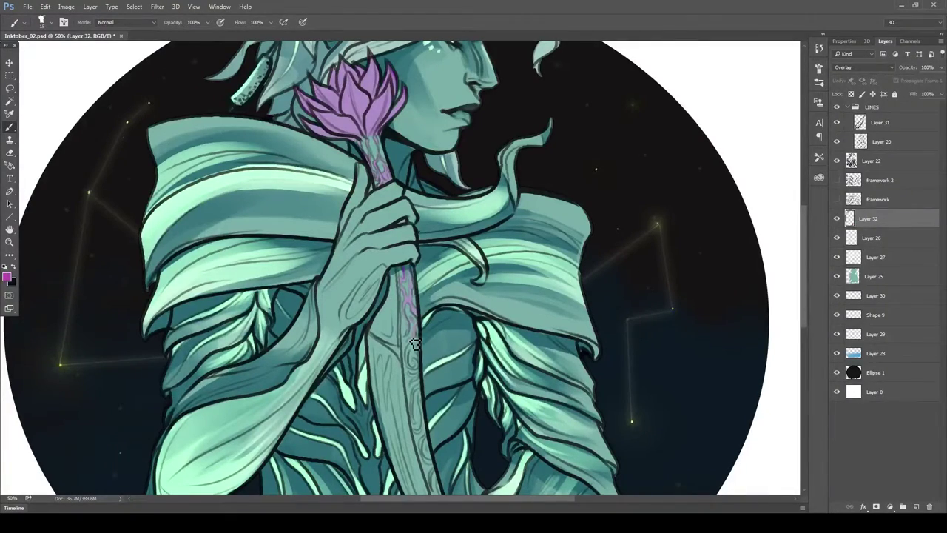
pyautogui.scroll(-5, 419, 350)
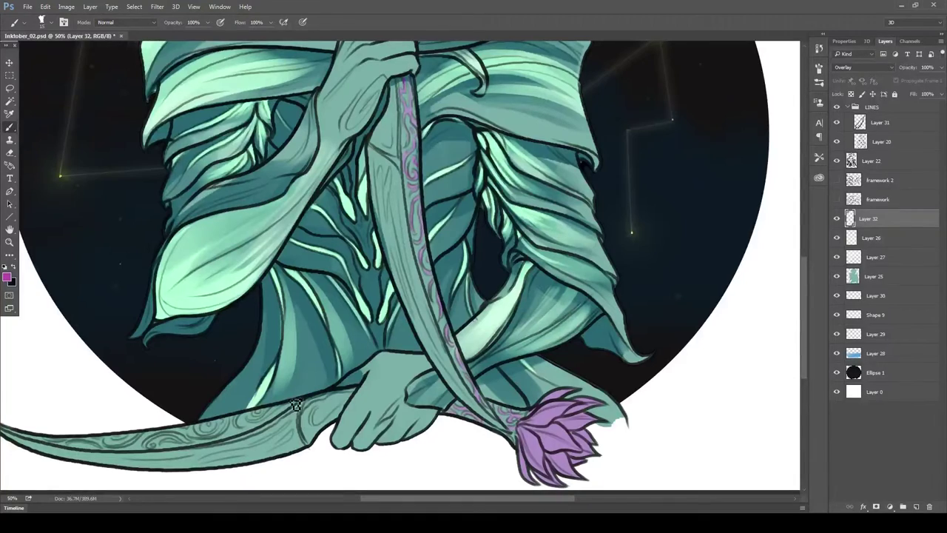
pyautogui.hscroll(-3, 266, 414)
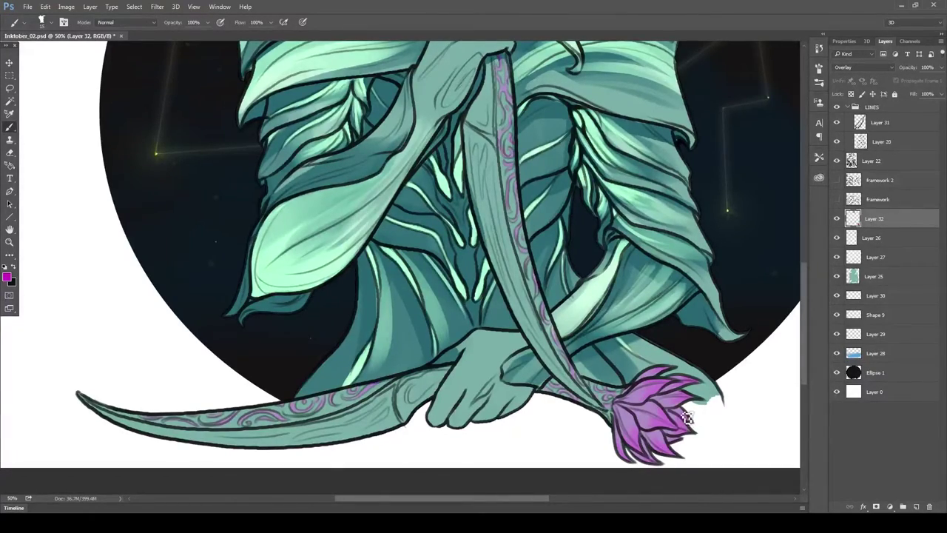
# - Delete the selected white surroundings so the circular artwork sits on transparency
pyautogui.press('z')
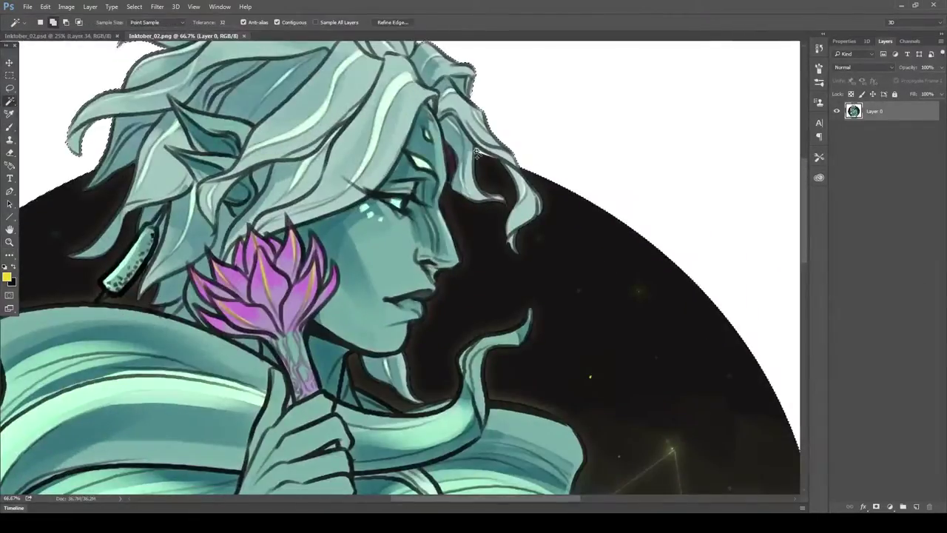
pyautogui.press('Delete')
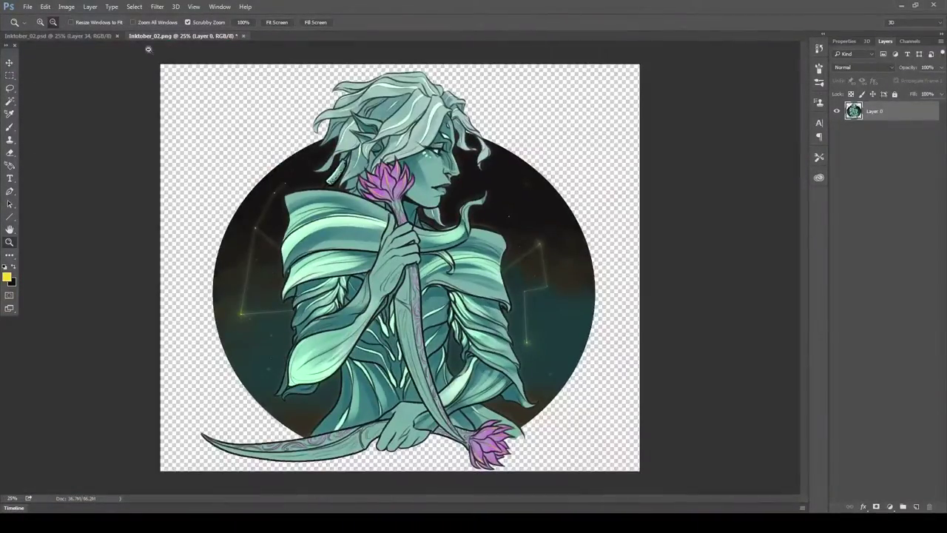
pyautogui.click(66, 7)
pyautogui.hotkey('ctrl', 'shift', 'f')
pyautogui.press('Return')
pyautogui.click(45, 7)
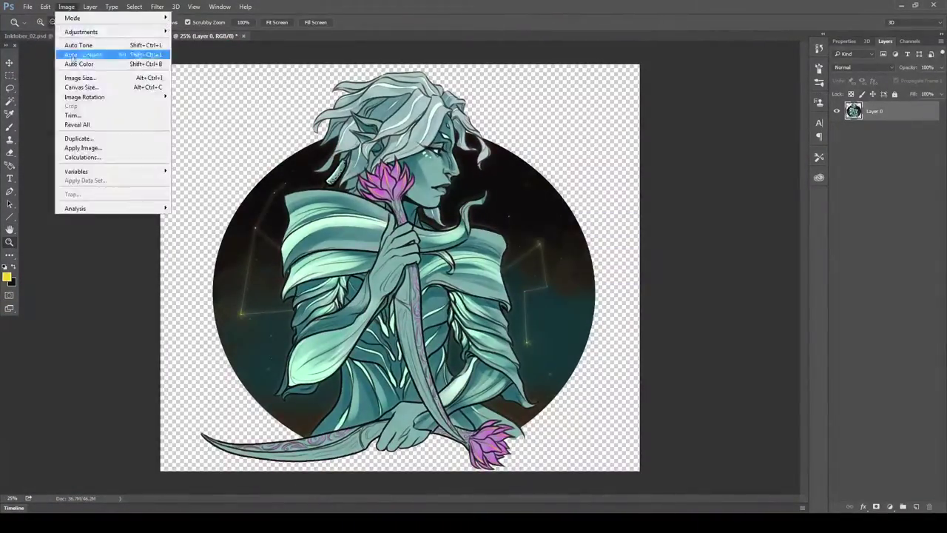
pyautogui.click(74, 53)
pyautogui.press('Return')
# - Zoom in to check the transparent edges and save the PNG
pyautogui.press('z')
pyautogui.moveTo(112, 179)
pyautogui.mouseDown()
pyautogui.moveTo(158, 64)
pyautogui.moveTo(116, 99)
pyautogui.mouseUp()
pyautogui.hotkey('ctrl', 's')
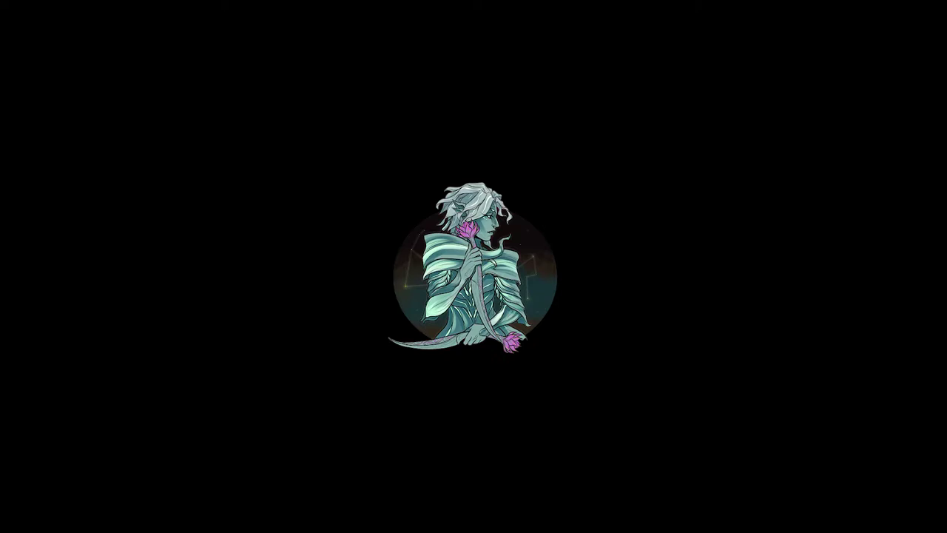